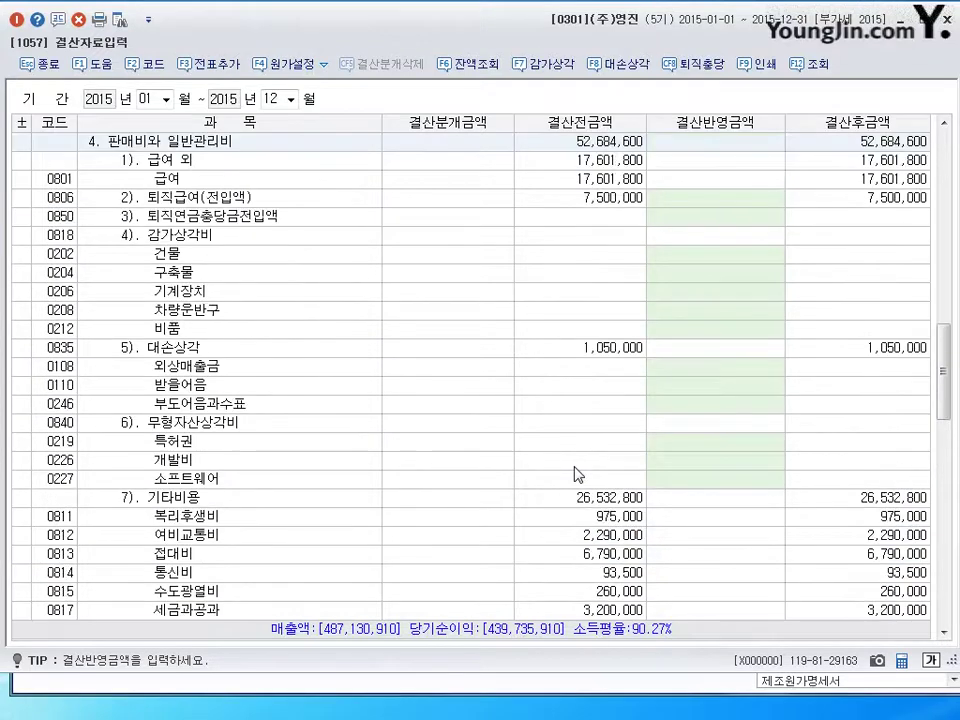
# Examine the 감가상각비 section under 판매비와 일반관리비, including the 결산반영금액 cells of its tangible asset rows.
pyautogui.click(160, 147)
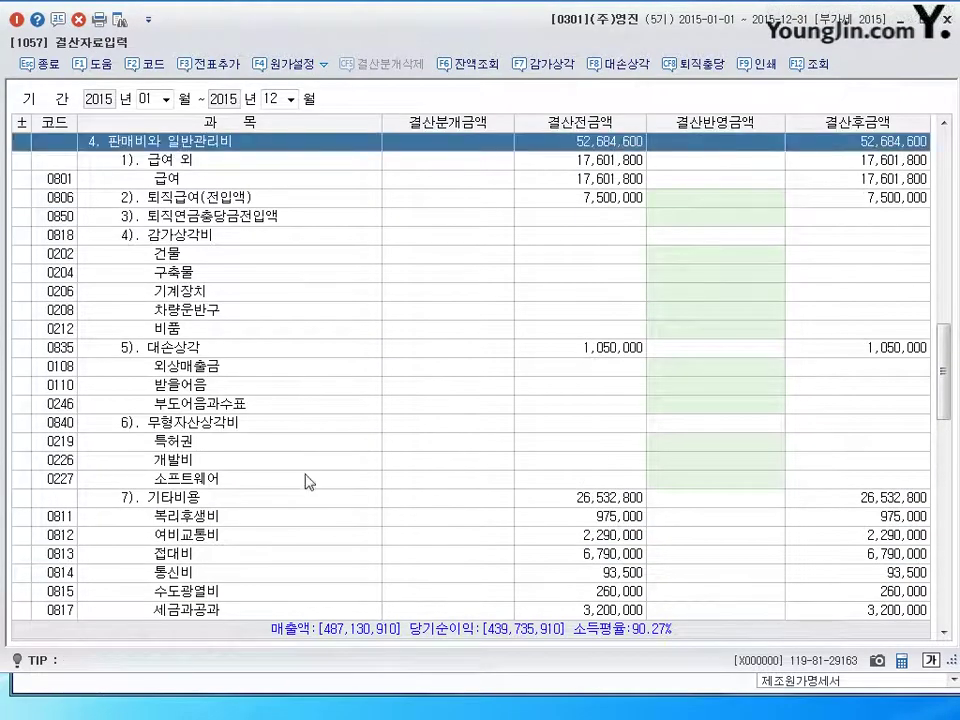
pyautogui.scroll(-2, 304, 483)
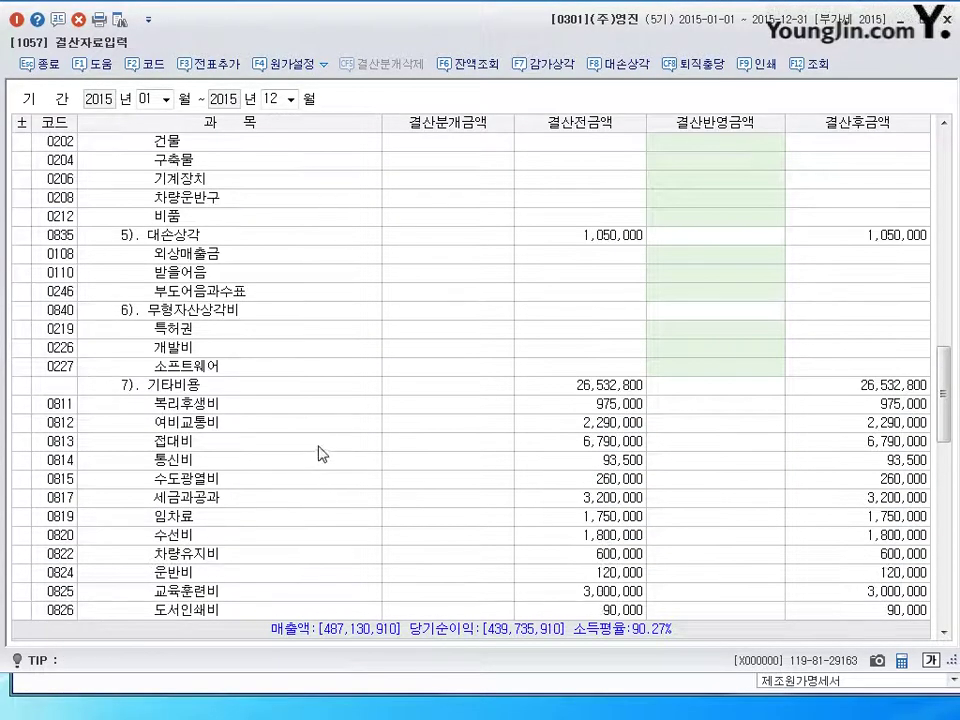
pyautogui.scroll(3, 318, 450)
pyautogui.click(187, 293)
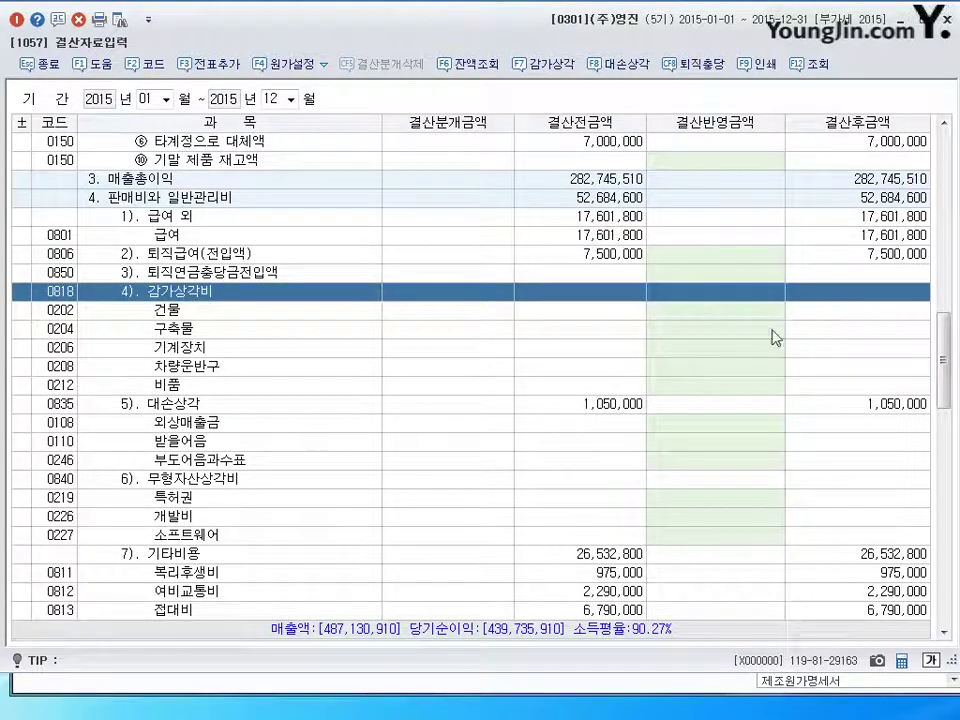
pyautogui.click(718, 312)
pyautogui.click(718, 330)
pyautogui.click(715, 347)
pyautogui.click(718, 310)
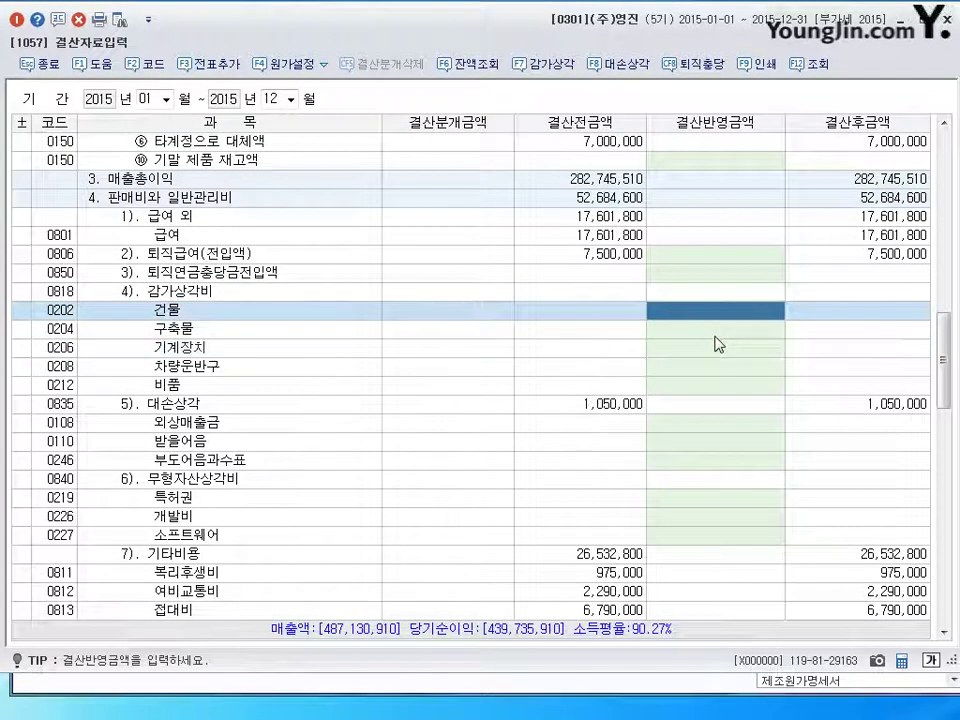
pyautogui.click(718, 328)
pyautogui.click(718, 346)
pyautogui.click(720, 366)
pyautogui.click(722, 323)
pyautogui.press('Up')
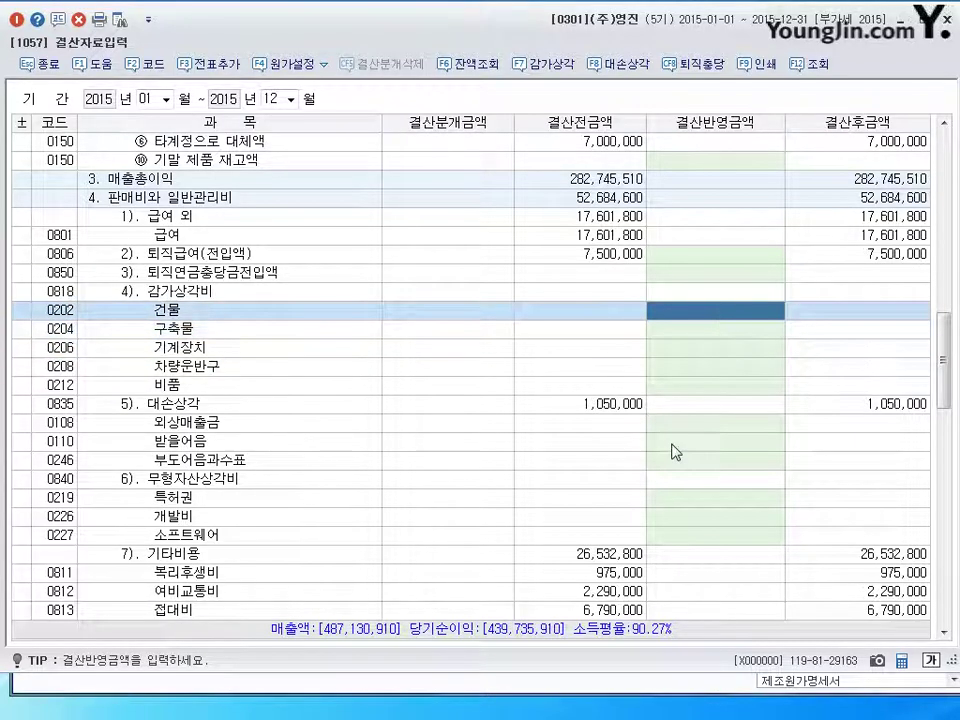
# Examine the 무형자산상각비 section and the 결산반영금액 cells for 특허권 and 개발비.
pyautogui.scroll(-3, 697, 431)
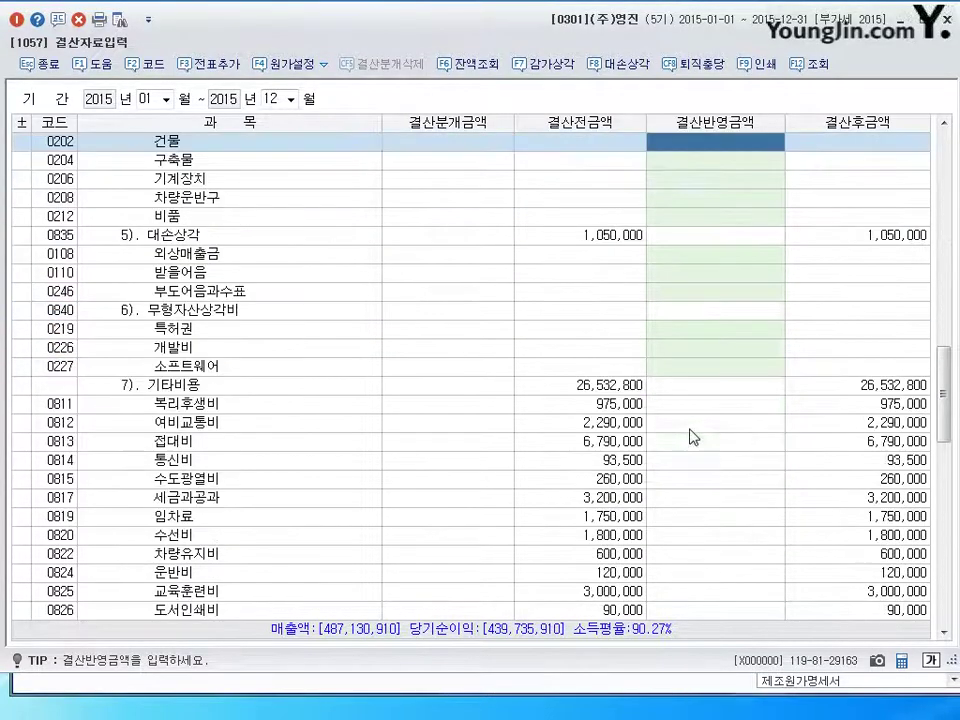
pyautogui.click(174, 312)
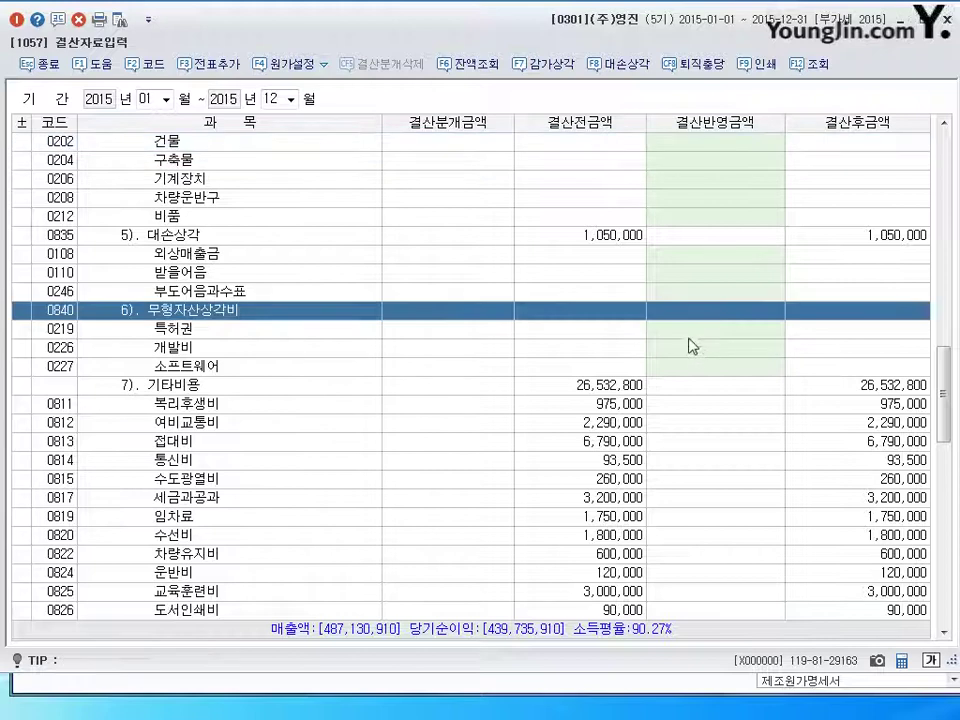
pyautogui.press('Down')
pyautogui.click(702, 353)
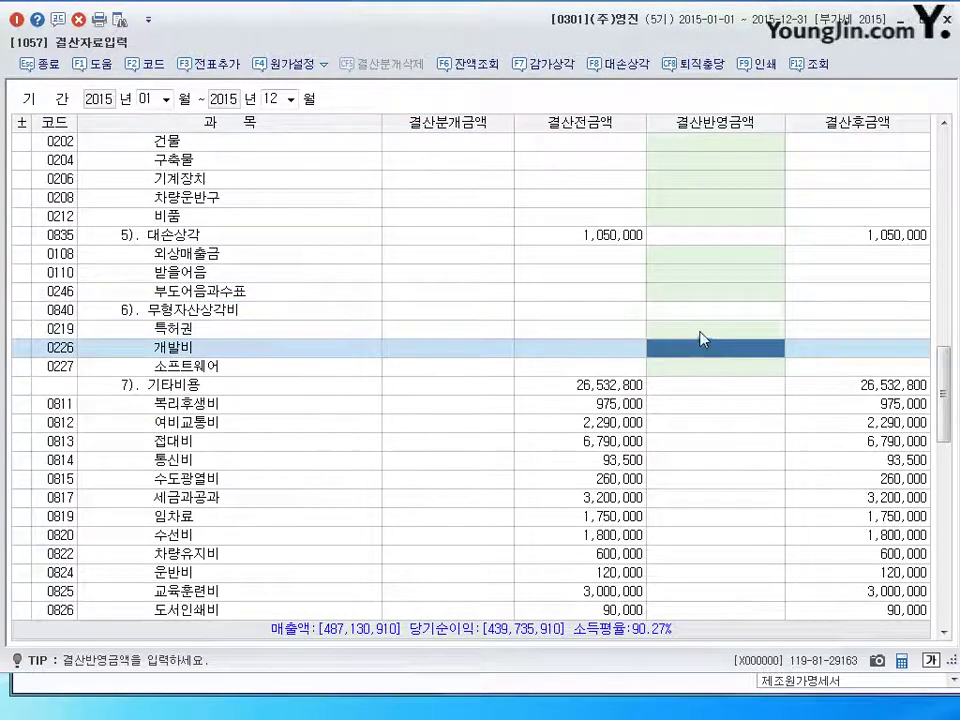
pyautogui.press('Up')
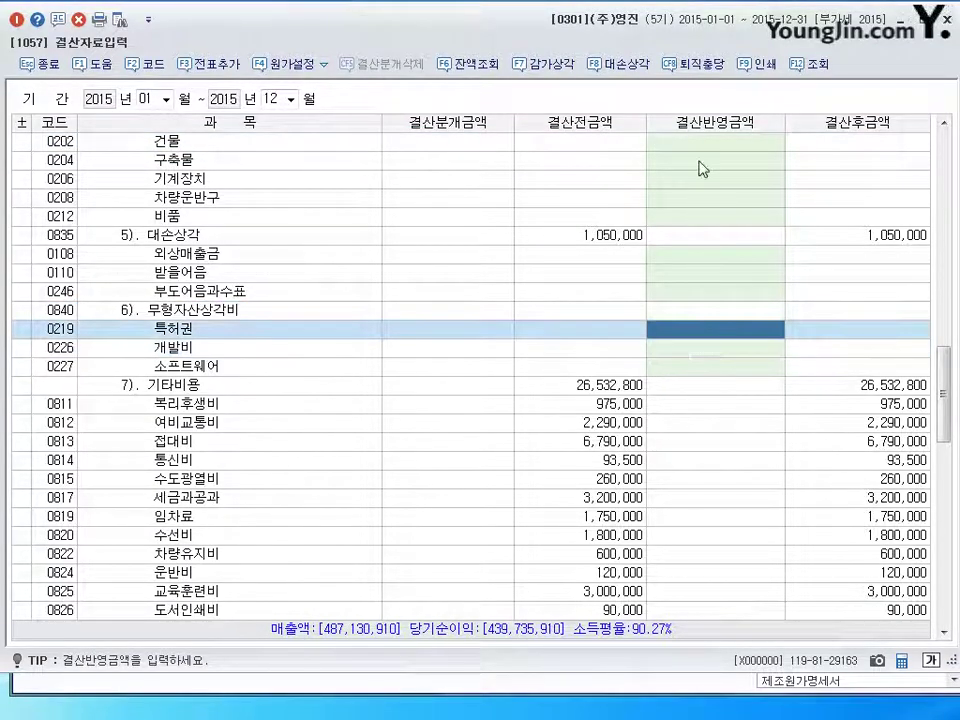
pyautogui.click(705, 348)
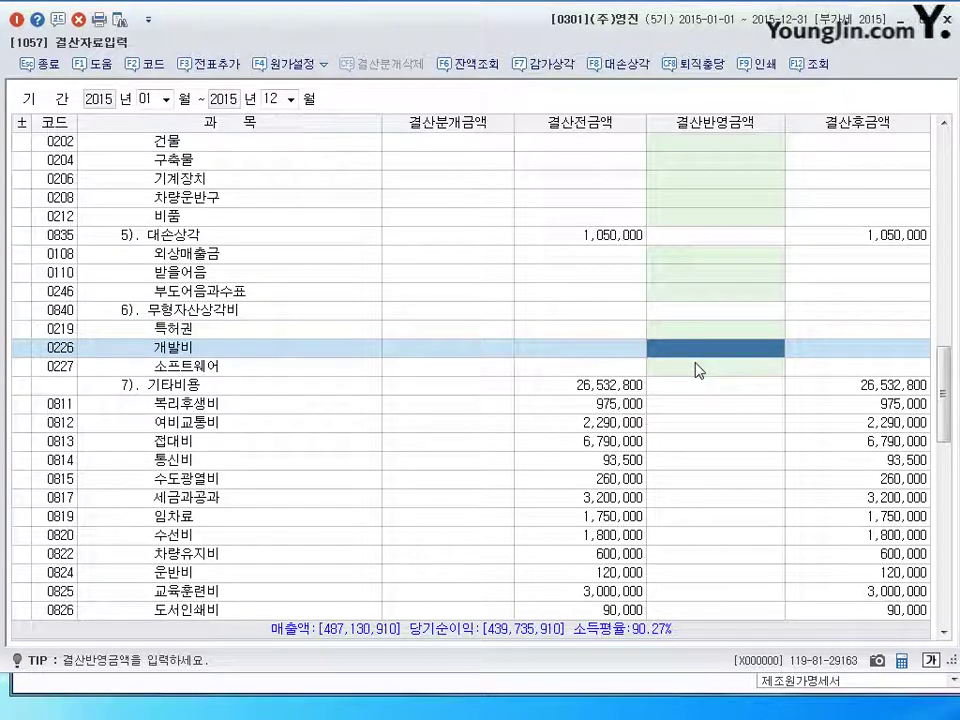
# Open the 대손상각 calculation without applying the saved data, and shift its window slightly.
pyautogui.scroll(20, 698, 370)
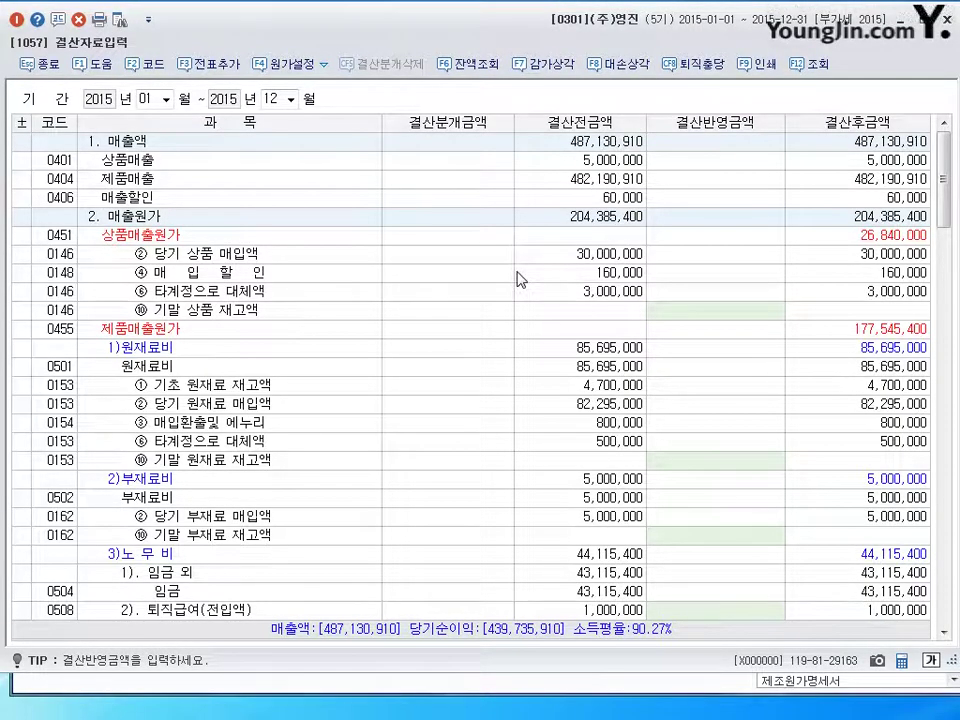
pyautogui.scroll(-15, 519, 279)
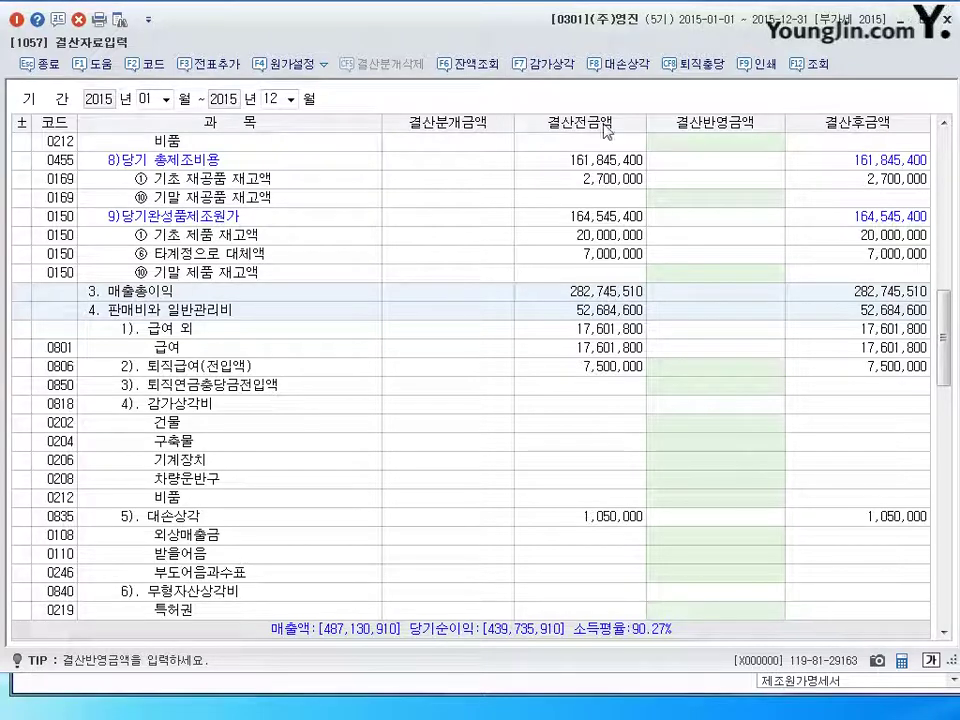
pyautogui.click(606, 68)
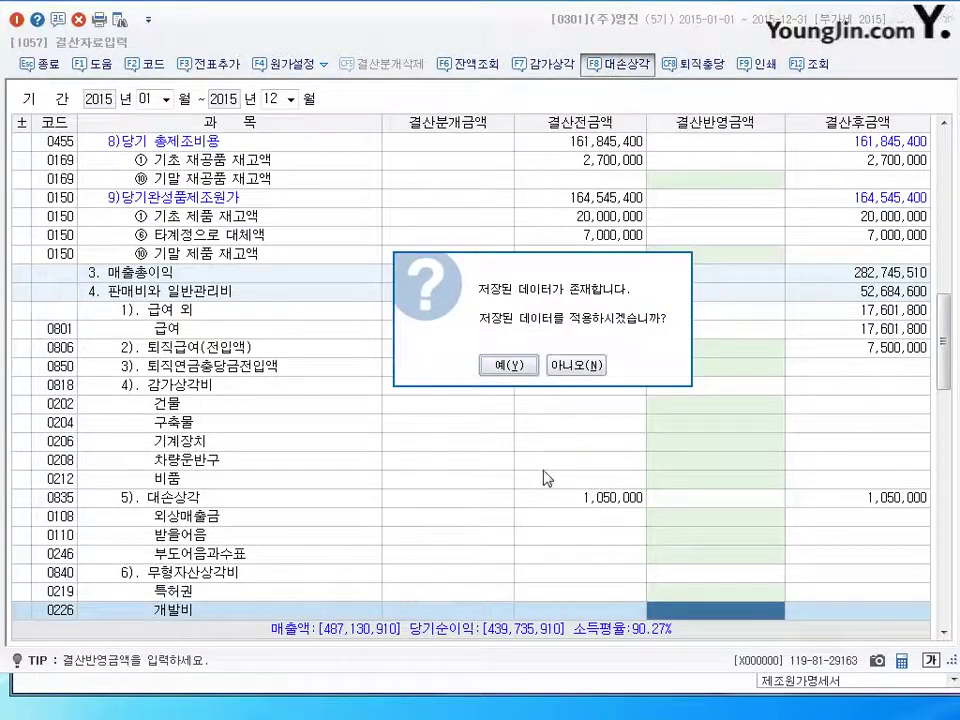
pyautogui.click(573, 366)
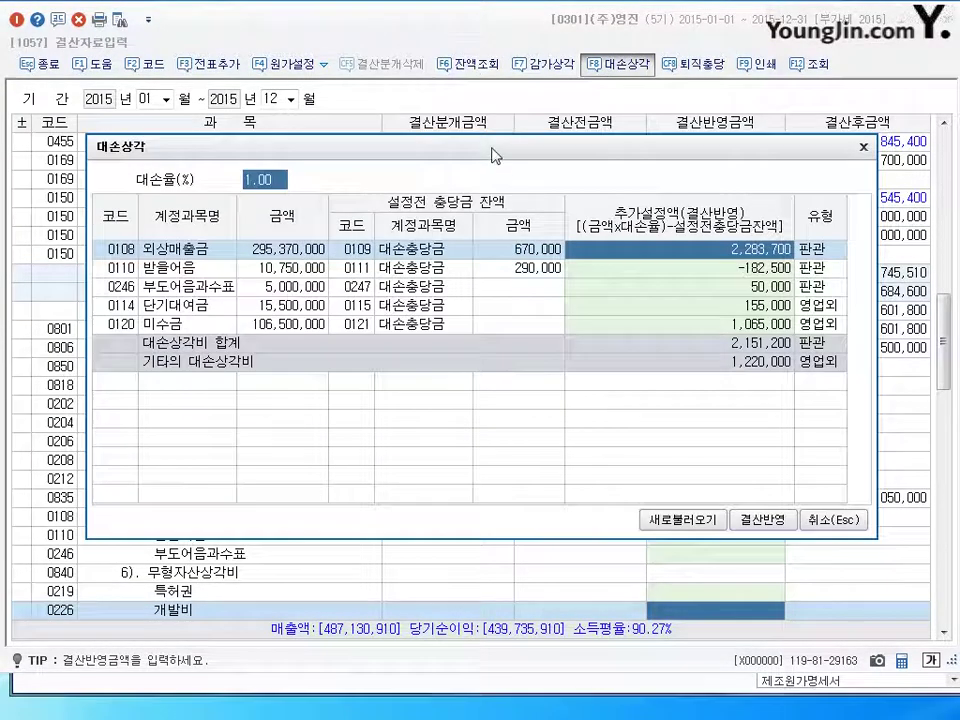
pyautogui.moveTo(493, 154); pyautogui.dragTo(477, 169)
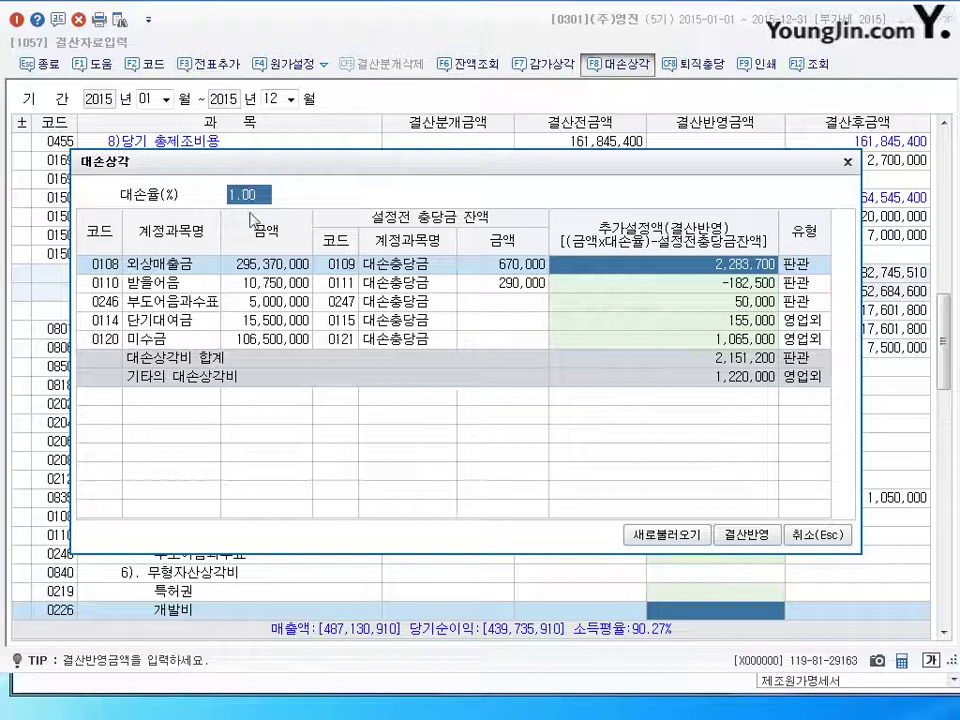
# Review the balances of 외상매출금, 받을어음, 부도어음과수표, 단기대여금 and 미수금 in the 대손상각 table.
pyautogui.click(277, 267)
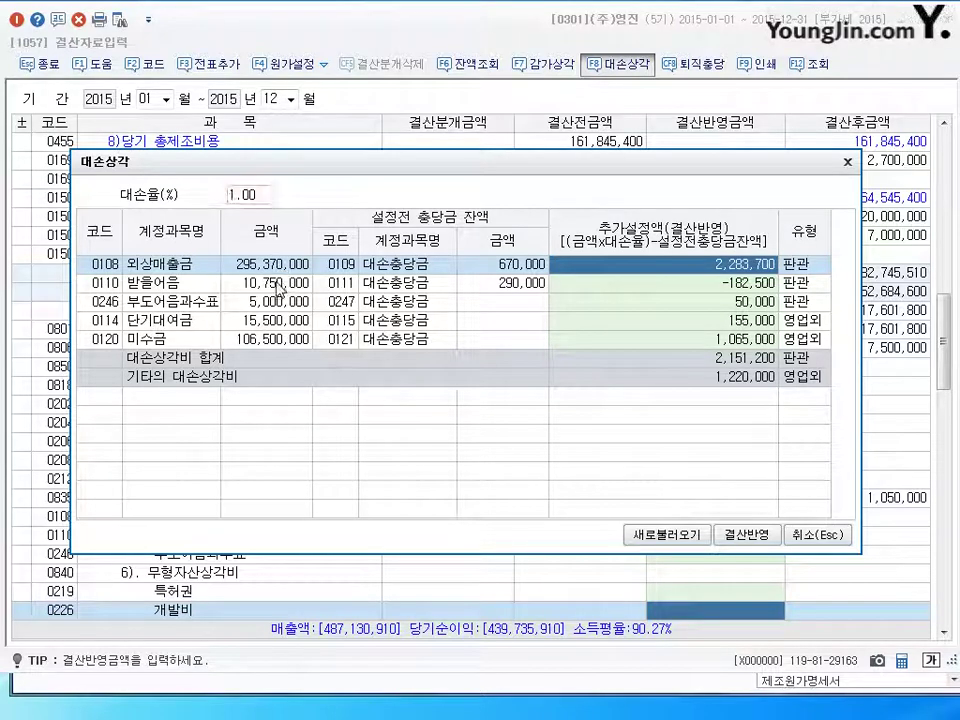
pyautogui.click(275, 283)
pyautogui.click(275, 301)
pyautogui.click(273, 267)
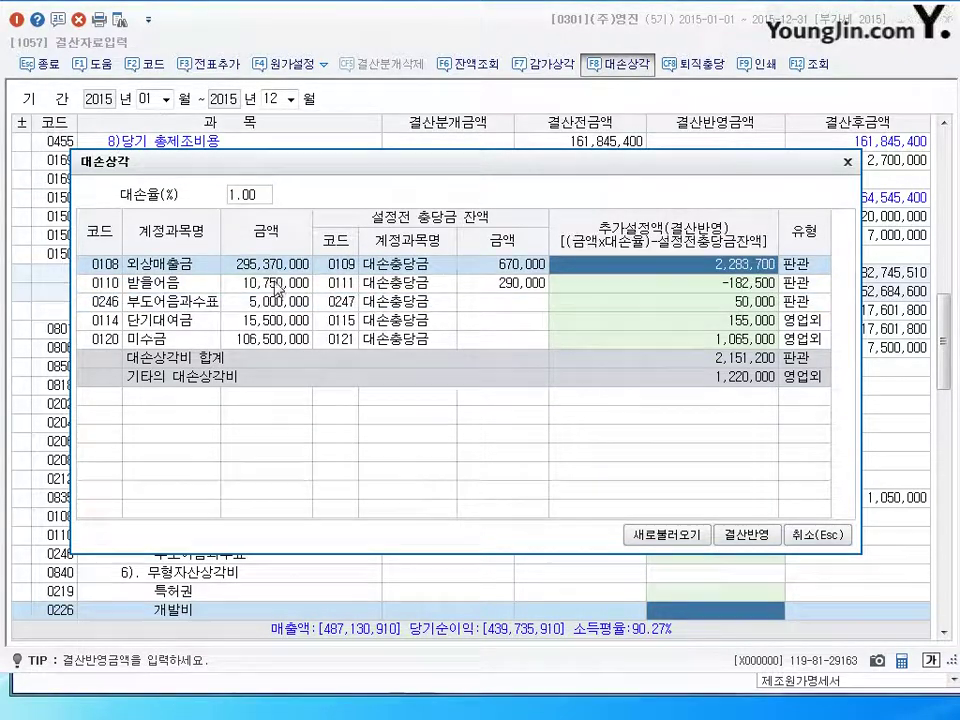
pyautogui.click(274, 283)
pyautogui.click(274, 301)
pyautogui.click(274, 320)
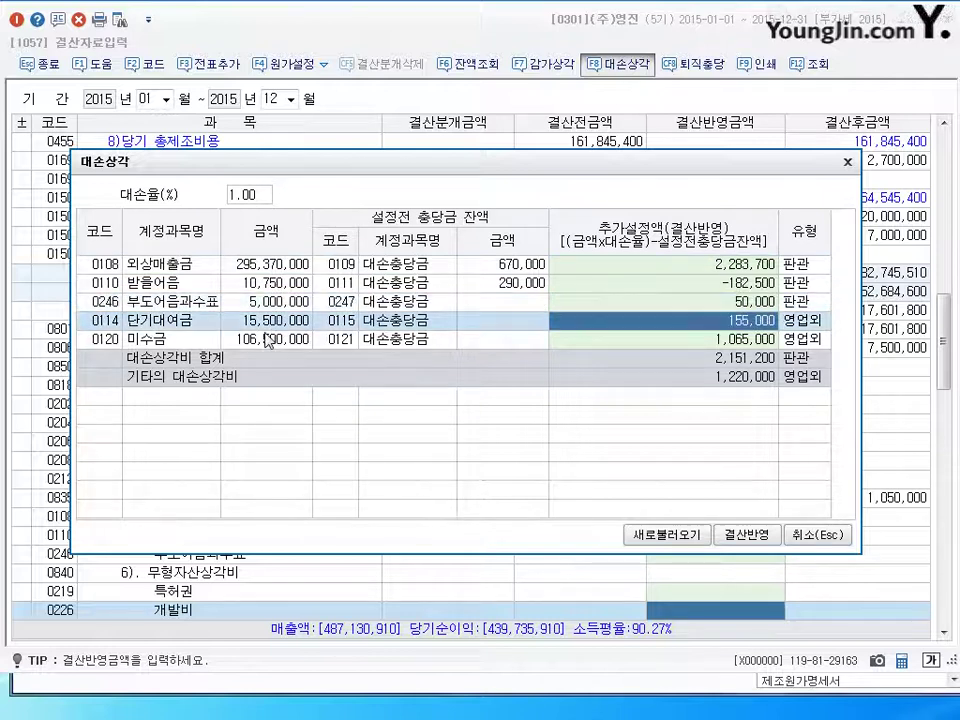
pyautogui.click(274, 339)
pyautogui.click(274, 264)
pyautogui.click(274, 284)
pyautogui.click(274, 301)
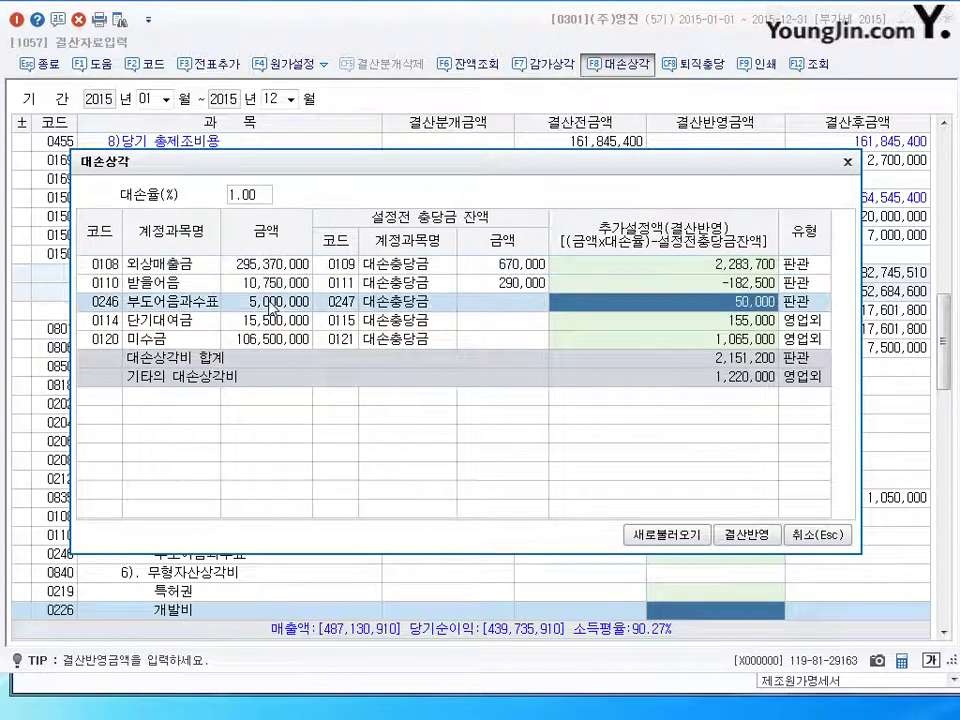
pyautogui.click(274, 320)
pyautogui.click(272, 340)
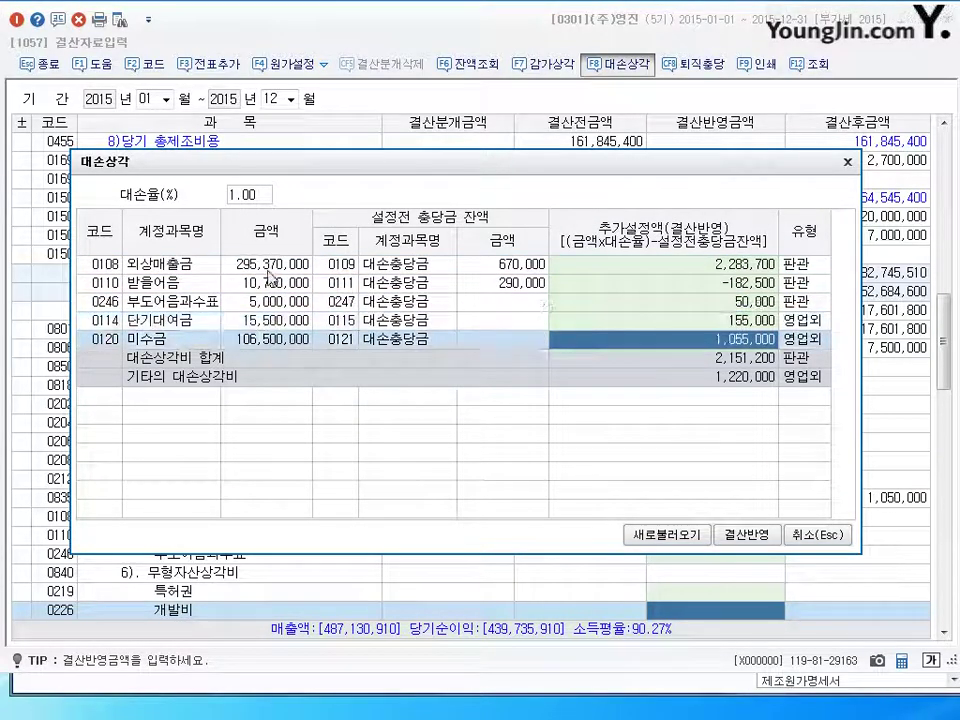
pyautogui.click(272, 264)
pyautogui.click(272, 284)
pyautogui.press('Down')
pyautogui.press('Down')
pyautogui.press('Down')
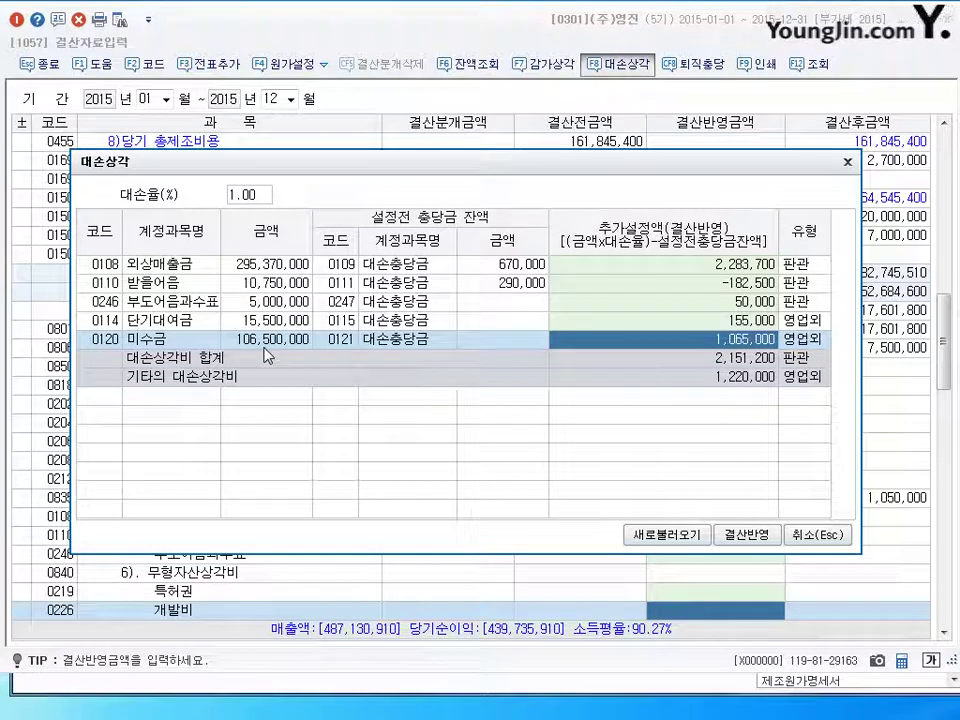
pyautogui.click(276, 268)
pyautogui.click(276, 285)
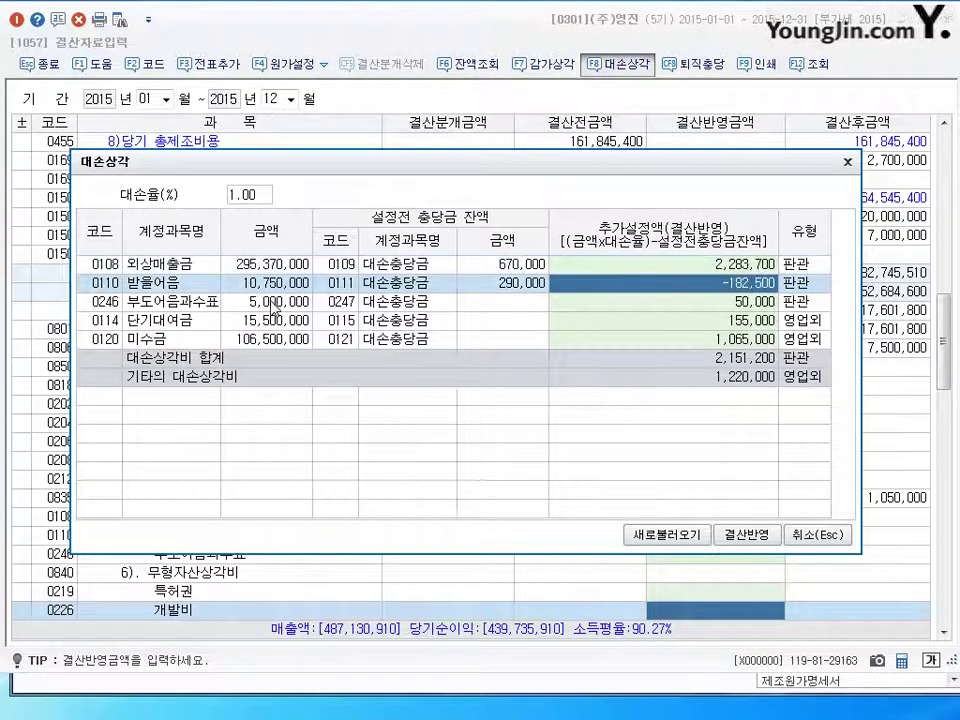
pyautogui.click(274, 266)
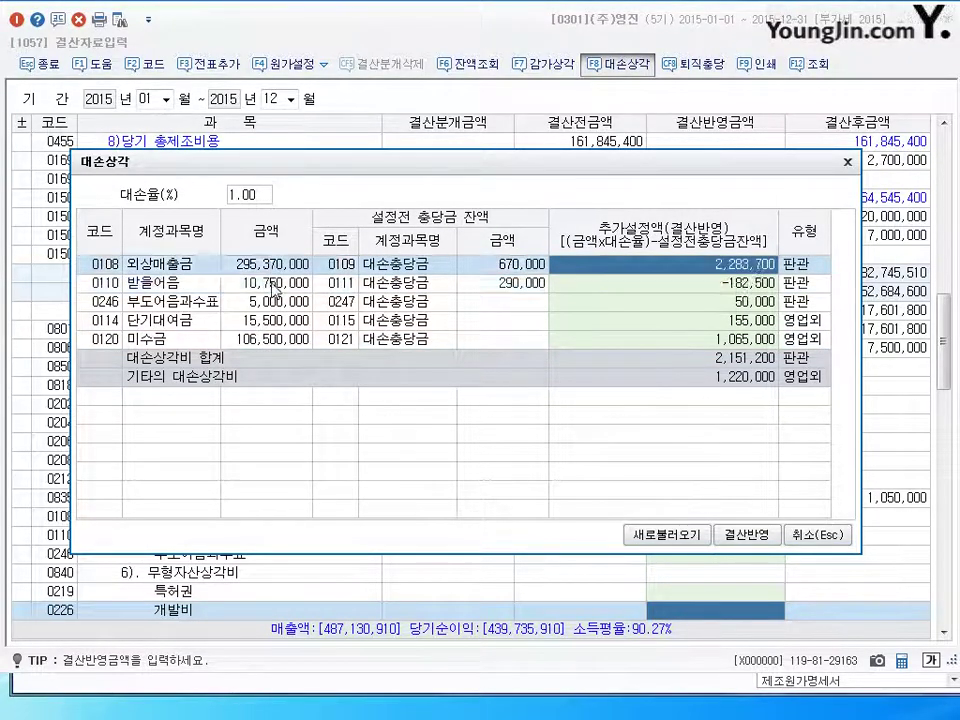
pyautogui.click(278, 290)
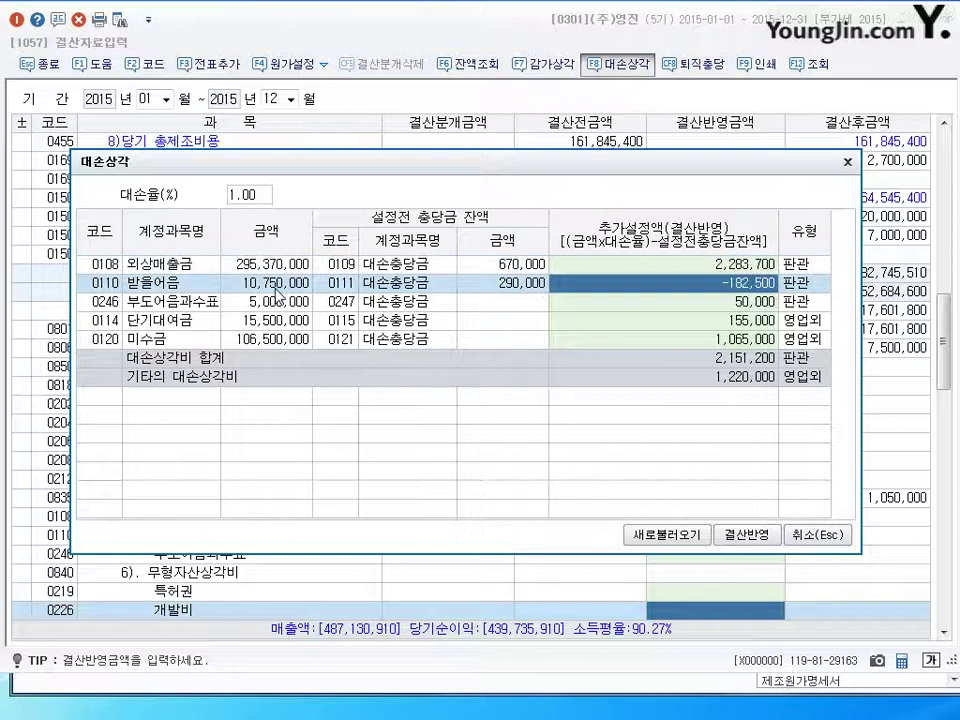
pyautogui.click(276, 266)
pyautogui.click(278, 287)
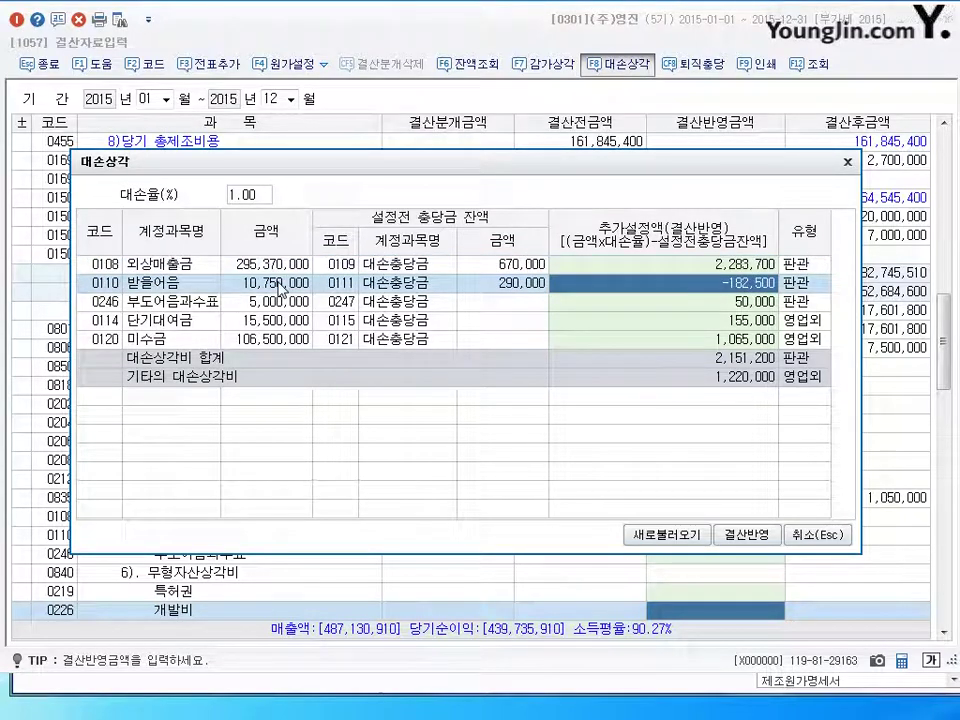
# Review the 추가설정액(결산반영) amounts of the individual receivable accounts.
pyautogui.click(686, 318)
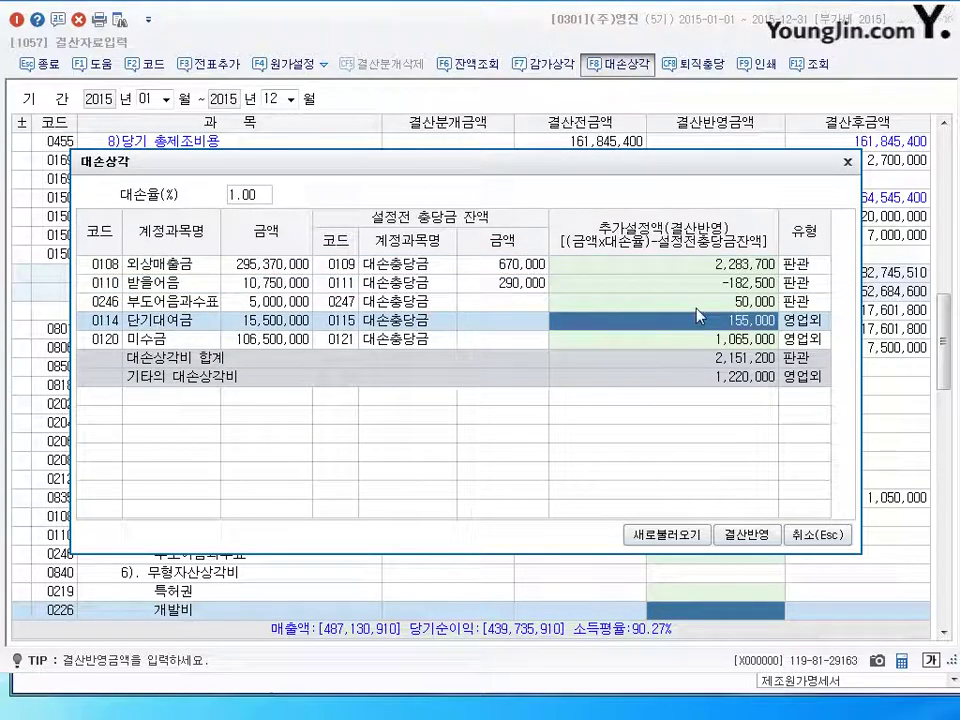
pyautogui.press('Up')
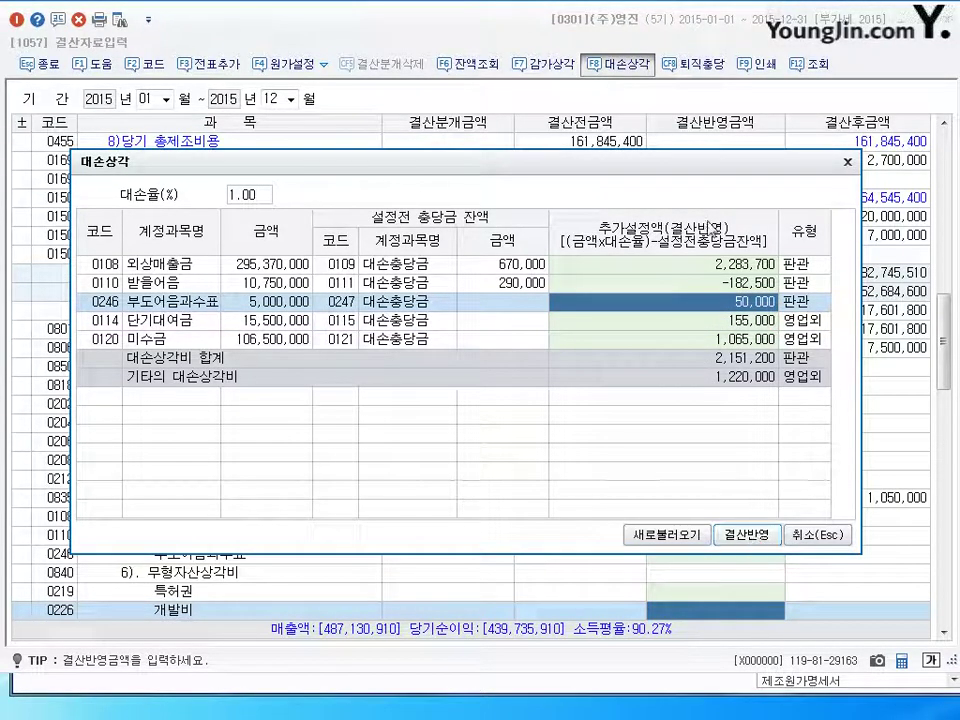
pyautogui.press('Up')
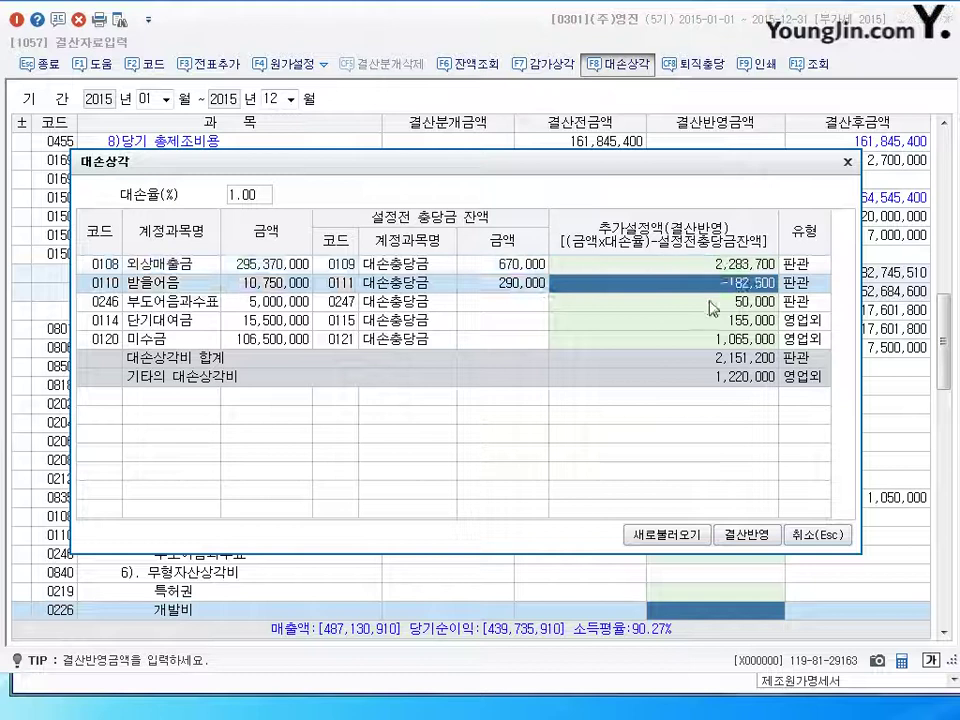
pyautogui.click(709, 302)
pyautogui.click(737, 266)
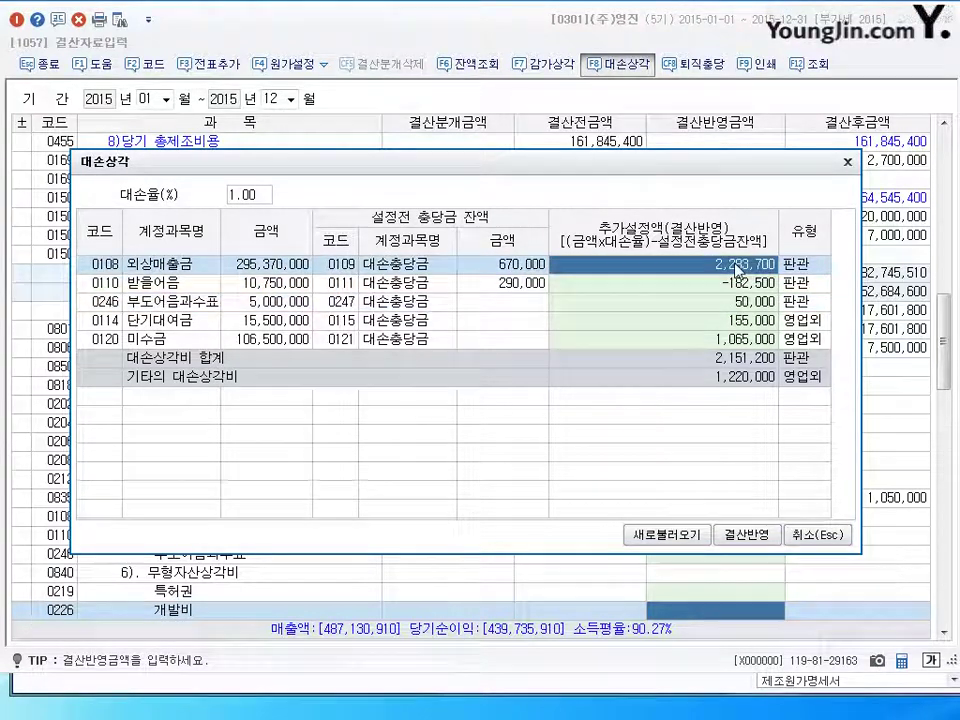
pyautogui.click(740, 283)
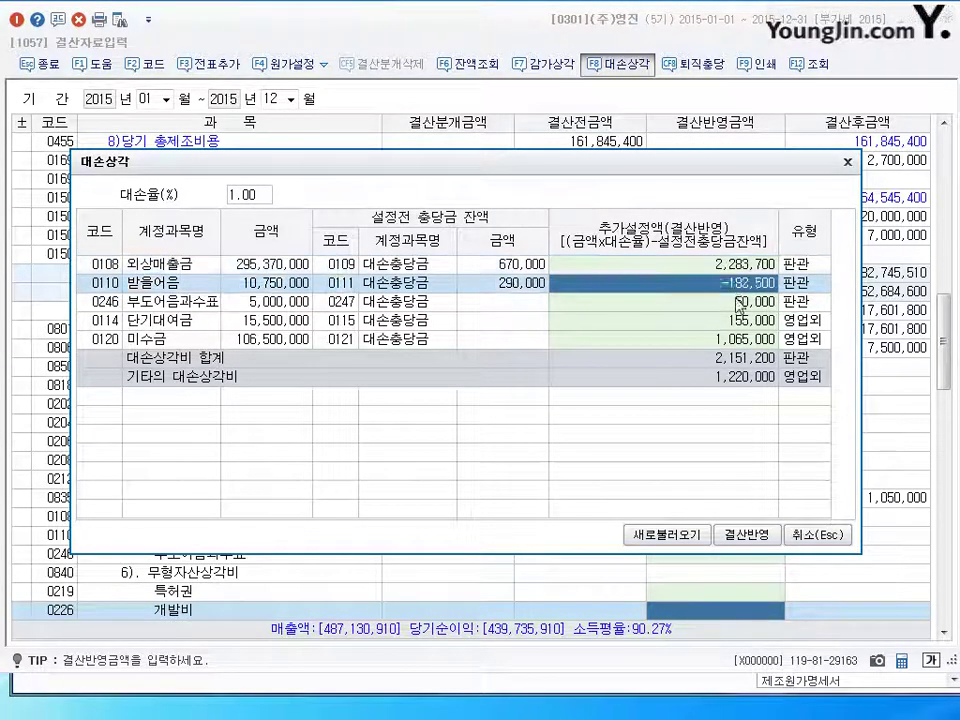
pyautogui.click(741, 301)
# Clear the 추가설정액 for 받을어음, 부도어음과수표, 단기대여금 and 미수금, keeping only 외상매출금.
pyautogui.click(742, 285)
pyautogui.press('Delete')
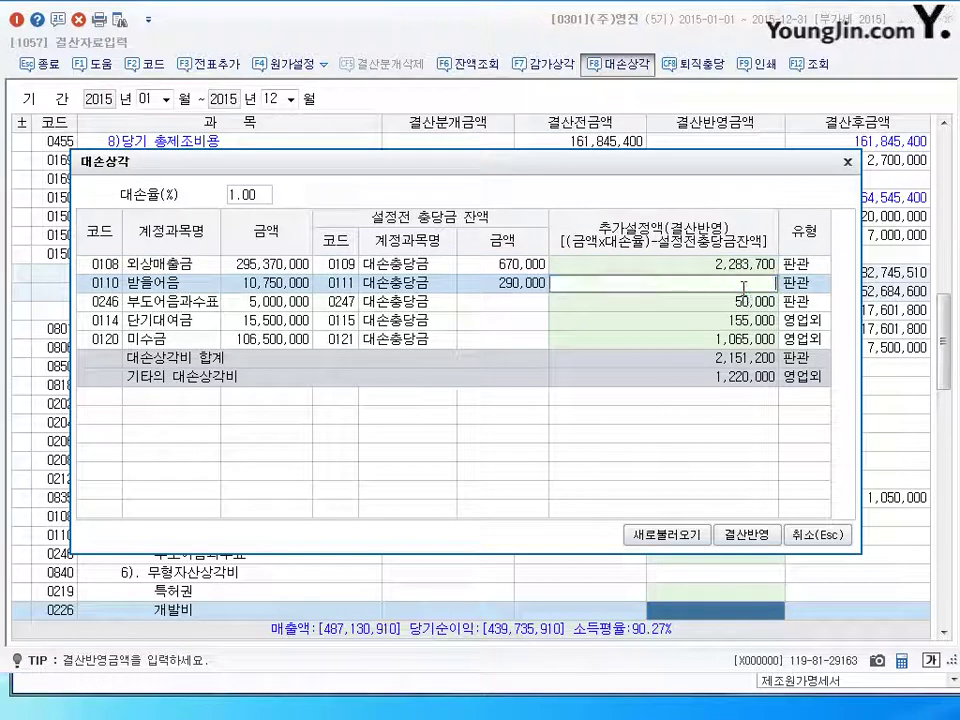
pyautogui.press('Return')
pyautogui.press('Delete')
pyautogui.press('Return')
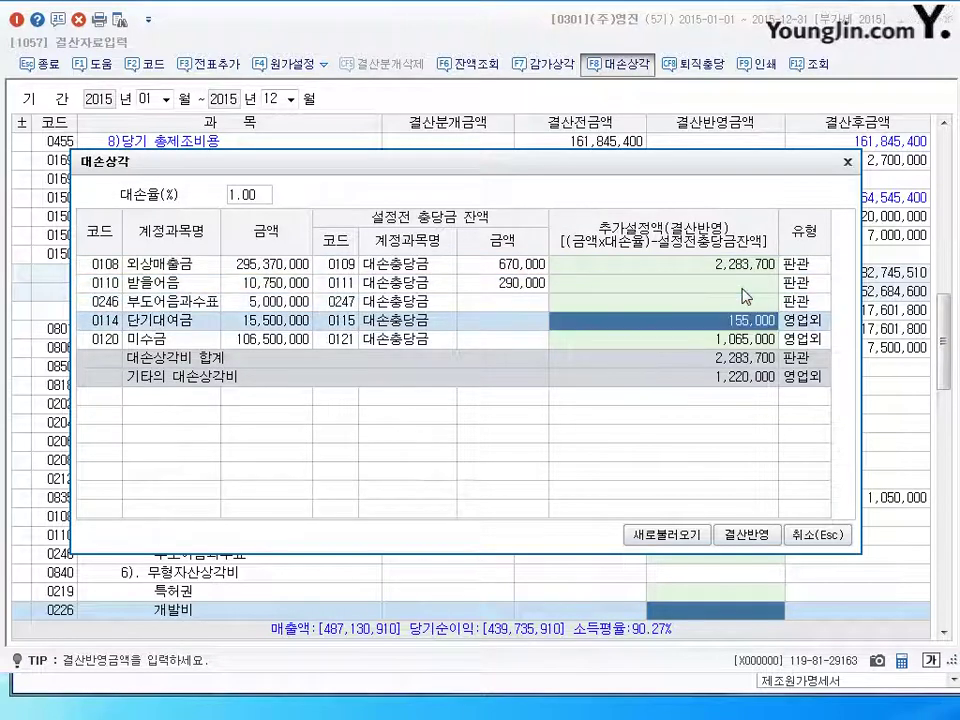
pyautogui.press('Delete')
pyautogui.press('Return')
pyautogui.press('Delete')
pyautogui.press('Return')
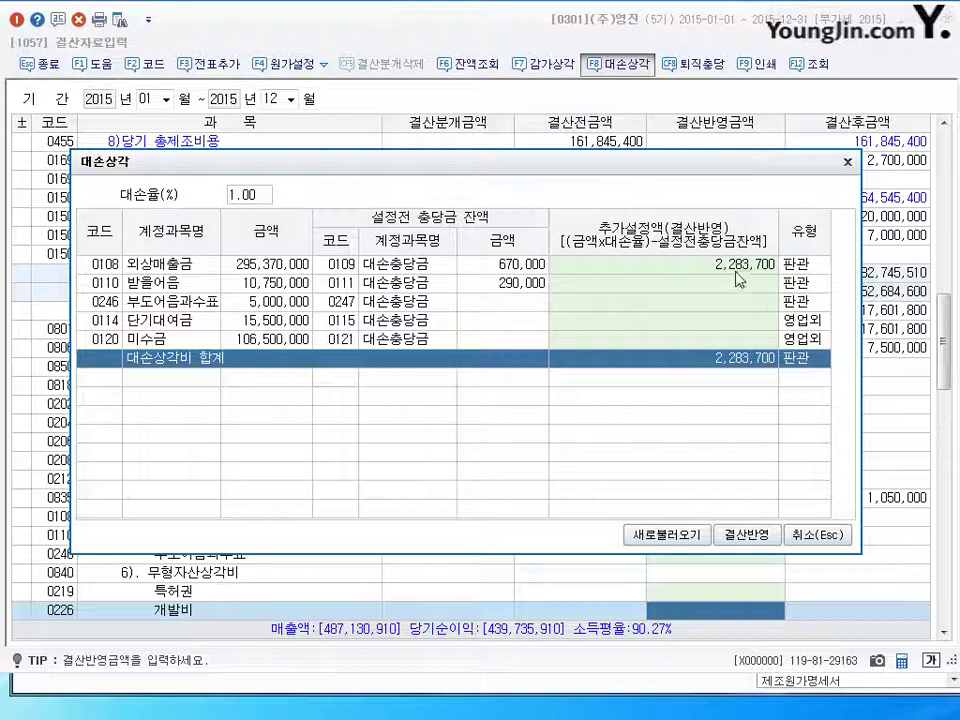
# Apply the 외상매출금 bad debt provision to the closing data and check the 대손상각 section.
pyautogui.click(745, 535)
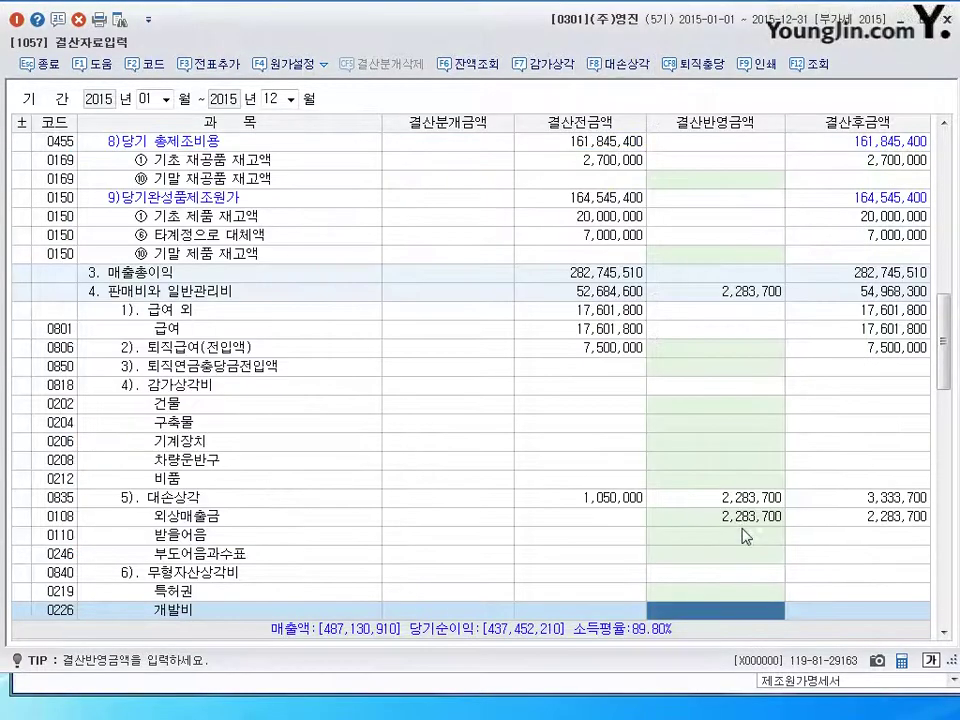
pyautogui.scroll(-3, 718, 521)
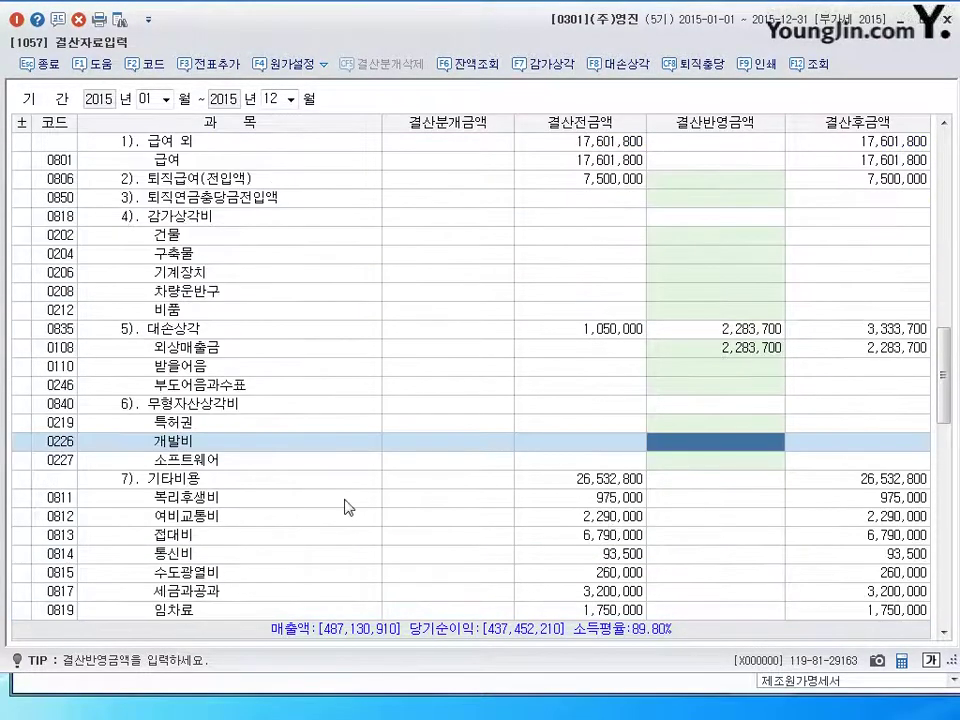
# Review the 판매비와 일반관리비 section, especially the 대손상각 rows for 외상매출금, 받을어음 and 부도어음과수표.
pyautogui.scroll(4, 344, 508)
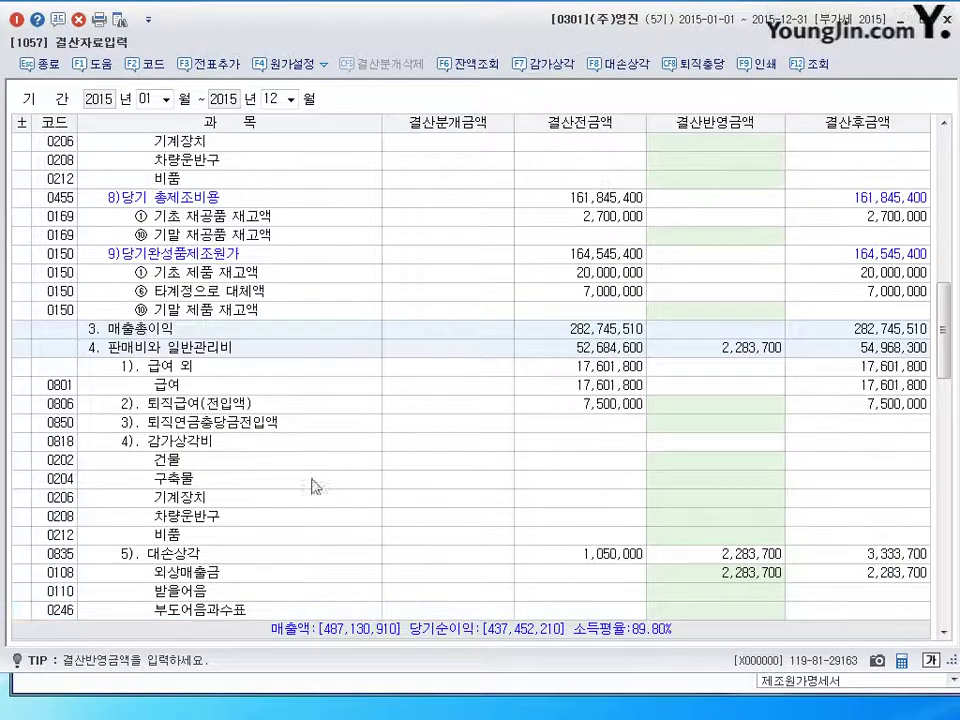
pyautogui.click(168, 360)
pyautogui.scroll(-6, 268, 434)
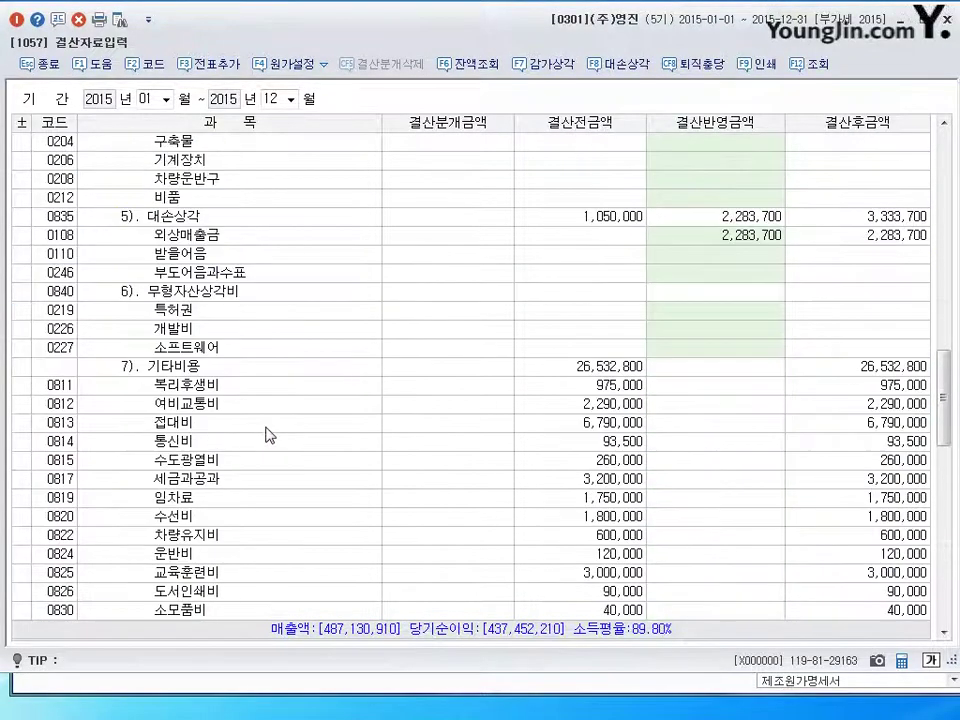
pyautogui.click(330, 217)
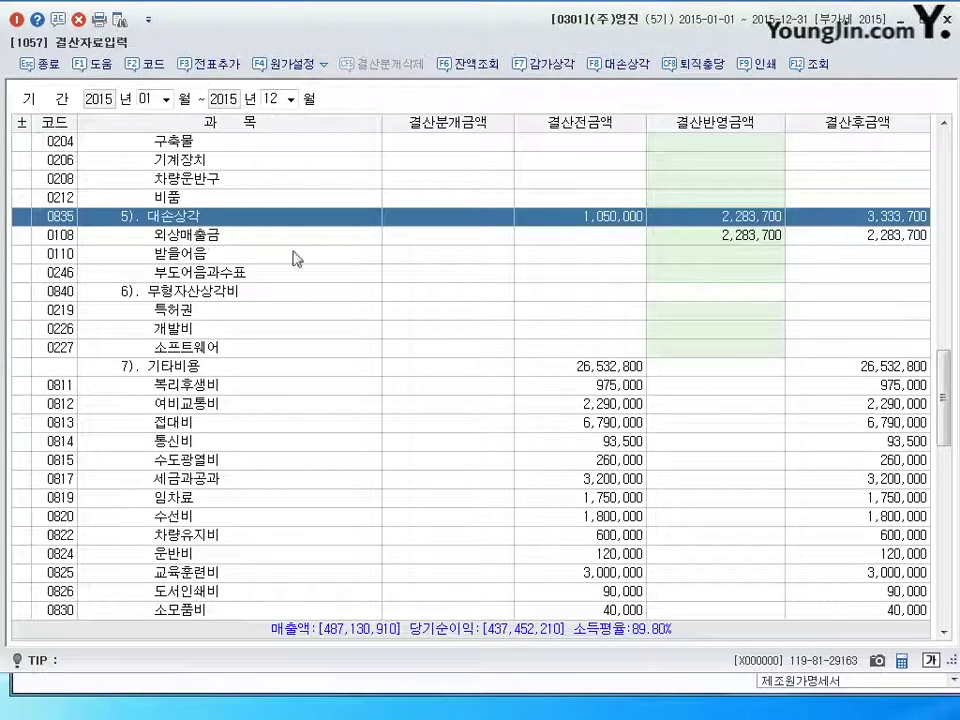
pyautogui.click(240, 243)
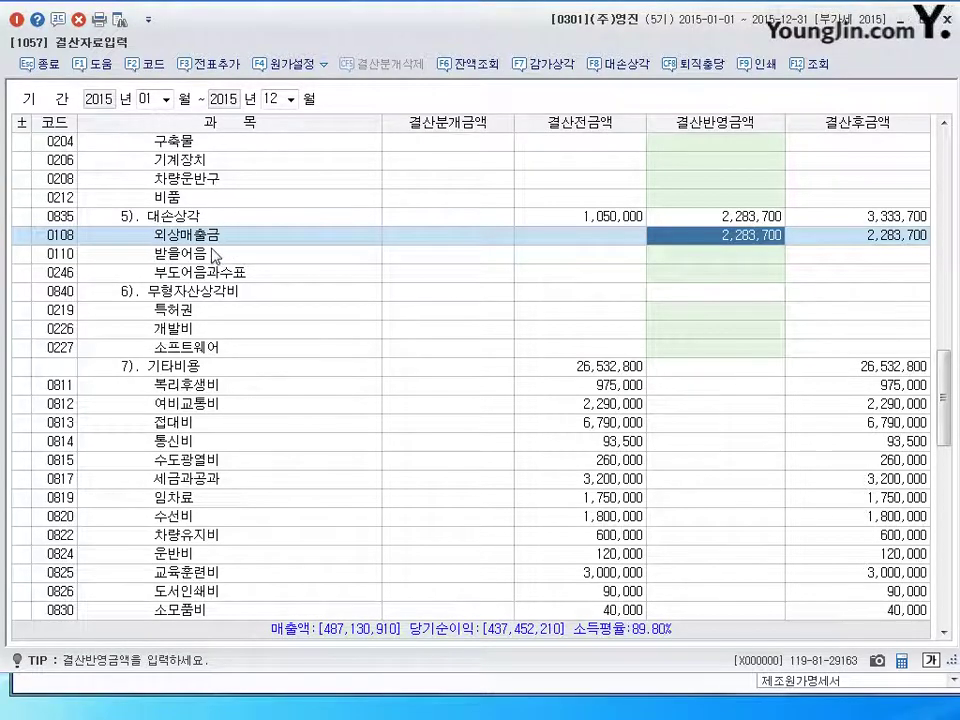
pyautogui.scroll(4, 214, 257)
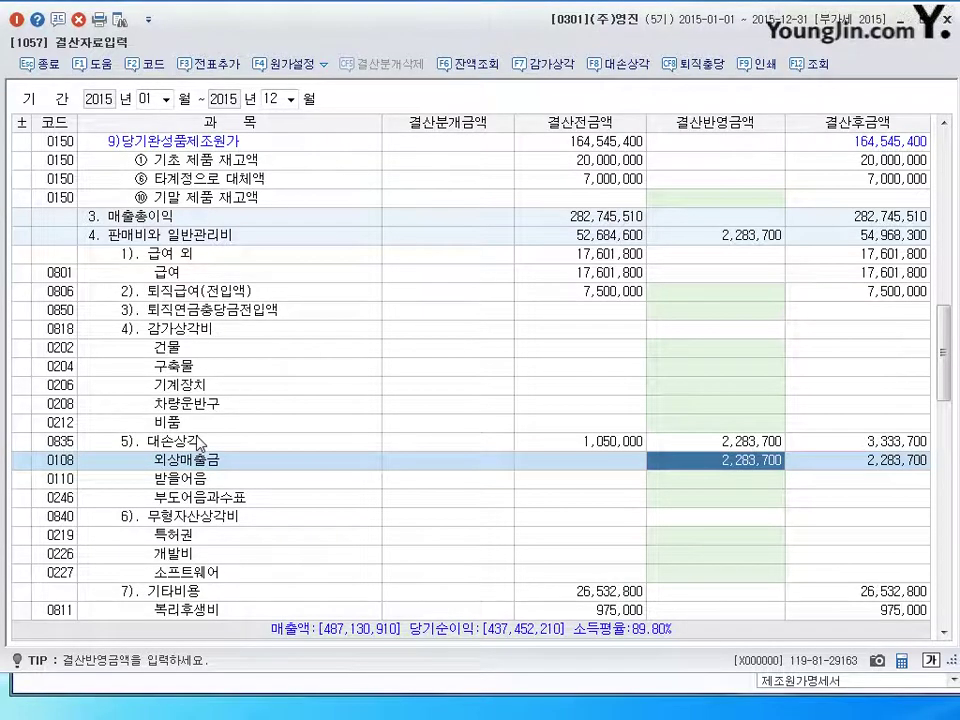
pyautogui.scroll(-5, 200, 443)
pyautogui.scroll(-5, 200, 443)
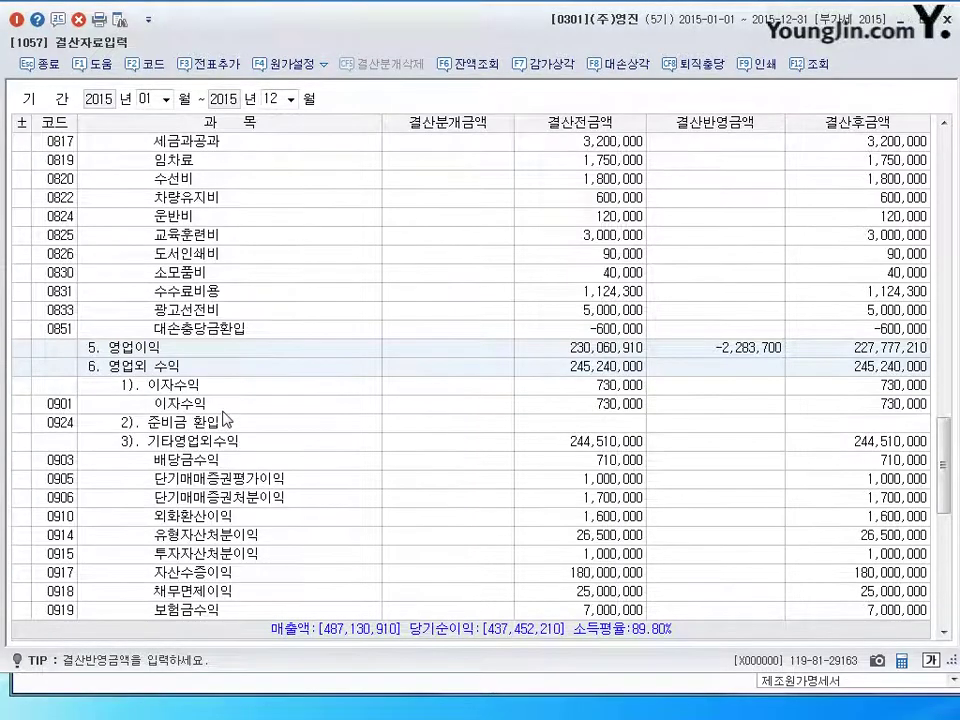
# Review the 단기대여금 and 미수금 rows under 기타의대손상각 in the 영업외 비용 section.
pyautogui.scroll(-5, 200, 380)
pyautogui.click(147, 350)
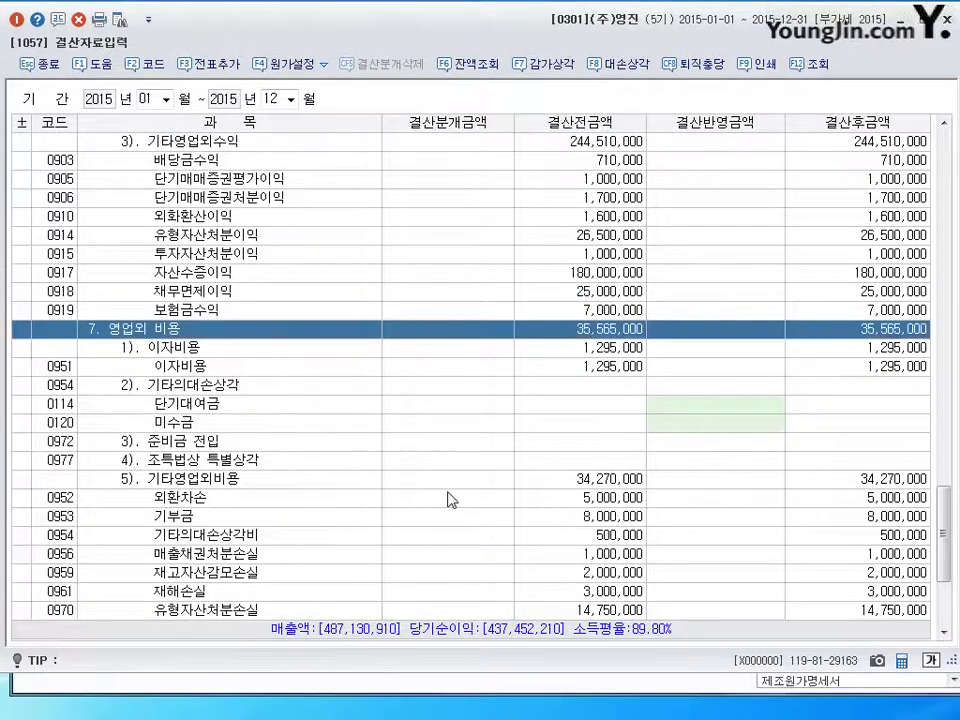
pyautogui.scroll(-2, 440, 497)
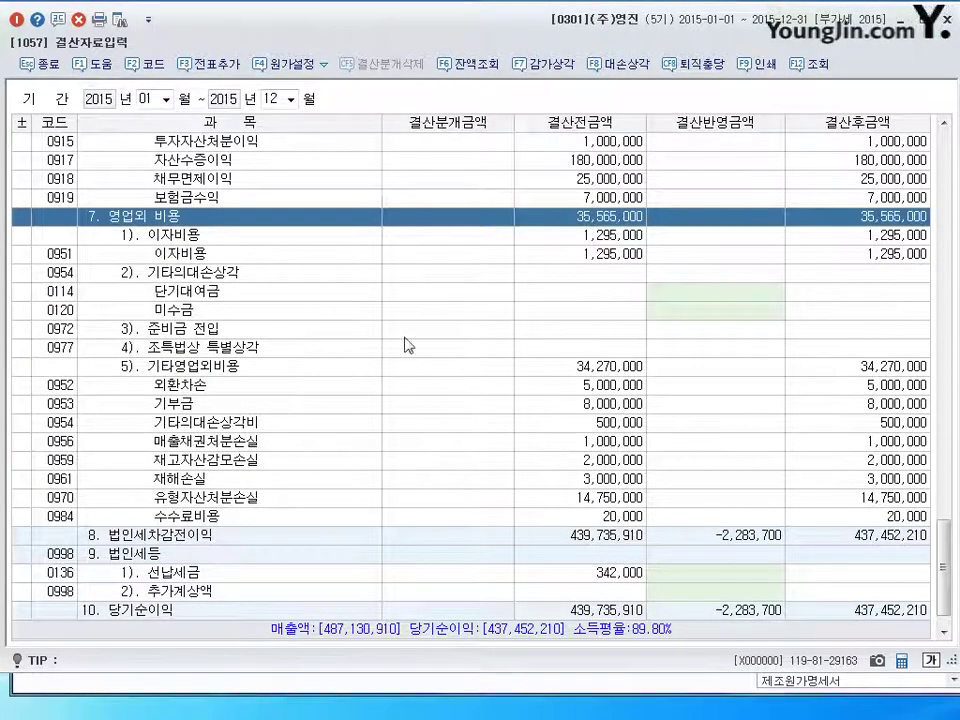
pyautogui.click(210, 273)
pyautogui.click(168, 291)
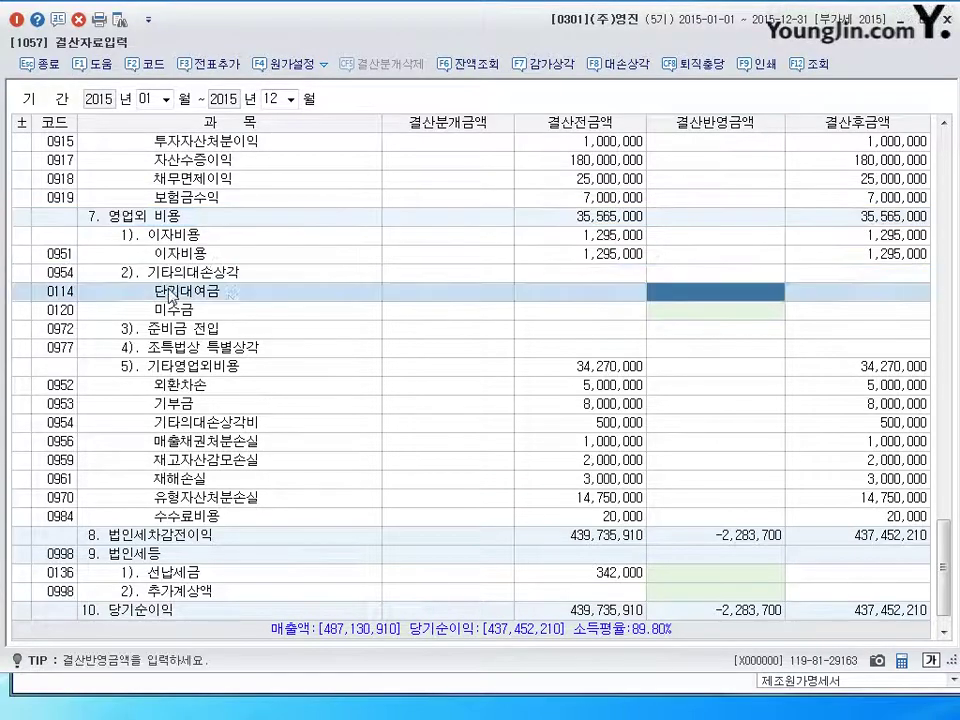
pyautogui.click(708, 306)
pyautogui.click(708, 293)
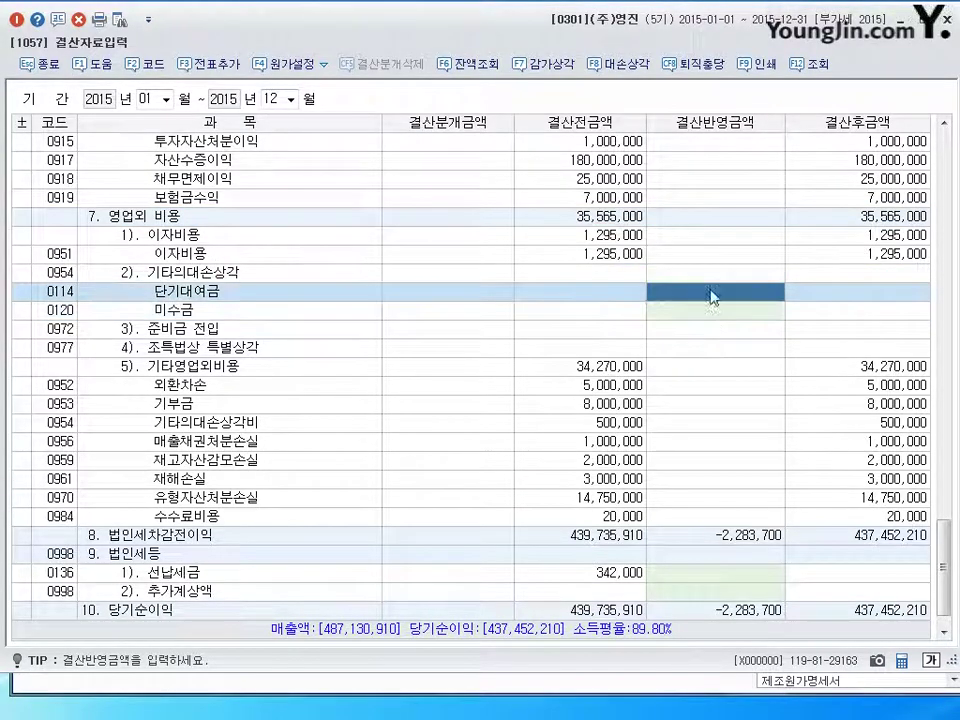
pyautogui.click(714, 318)
pyautogui.press('Up')
# Reopen the 대손상각 table and check the 추가설정액 of 받을어음.
pyautogui.scroll(10, 700, 330)
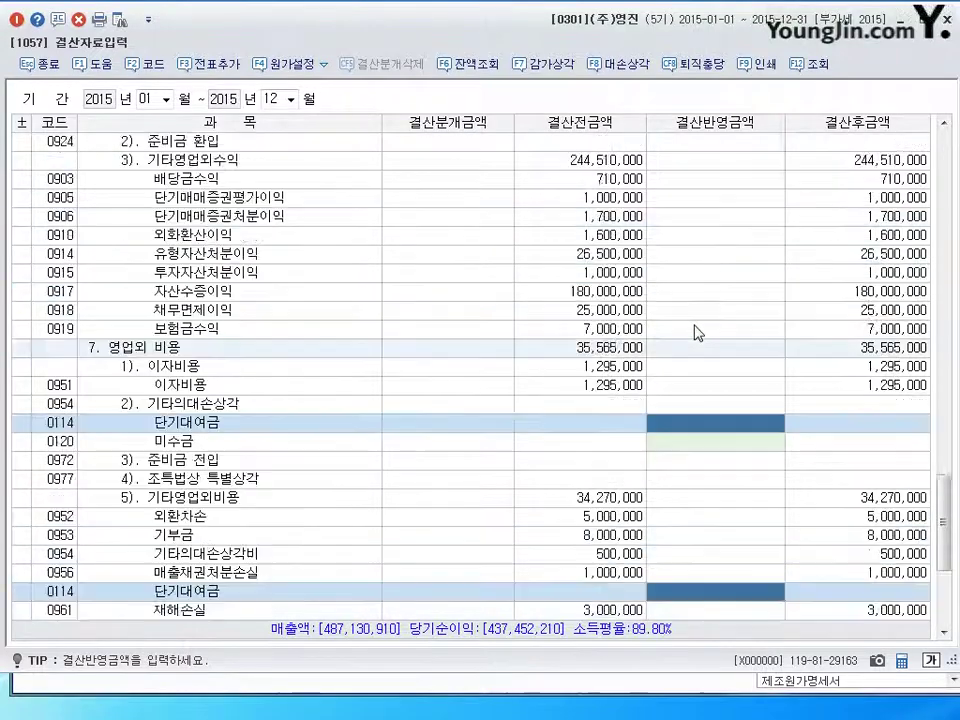
pyautogui.scroll(10, 695, 330)
pyautogui.press('F8')
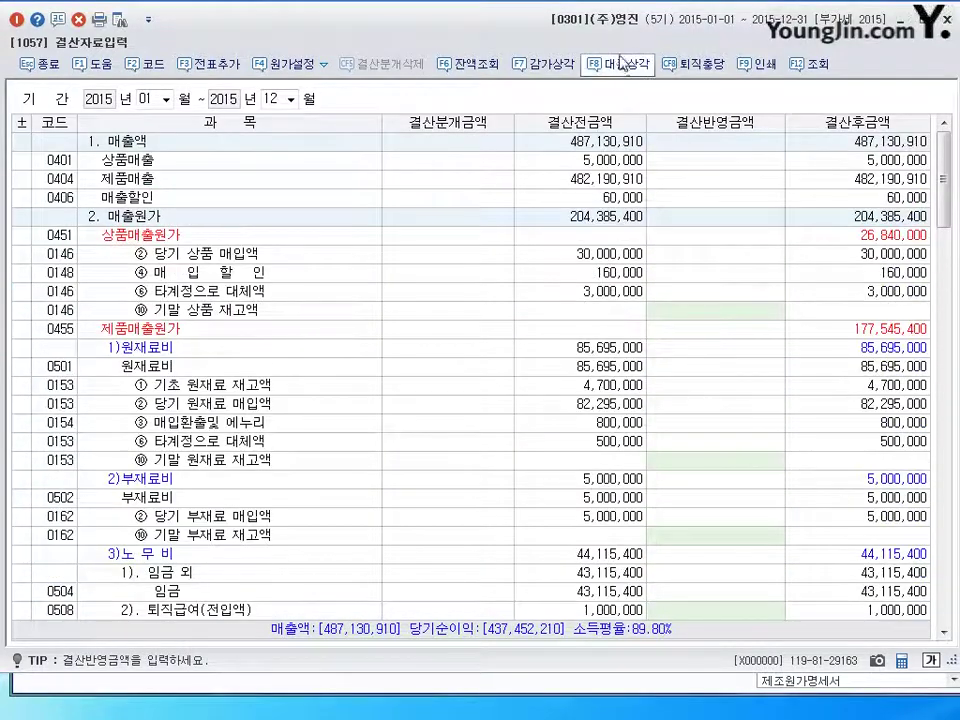
pyautogui.click(576, 365)
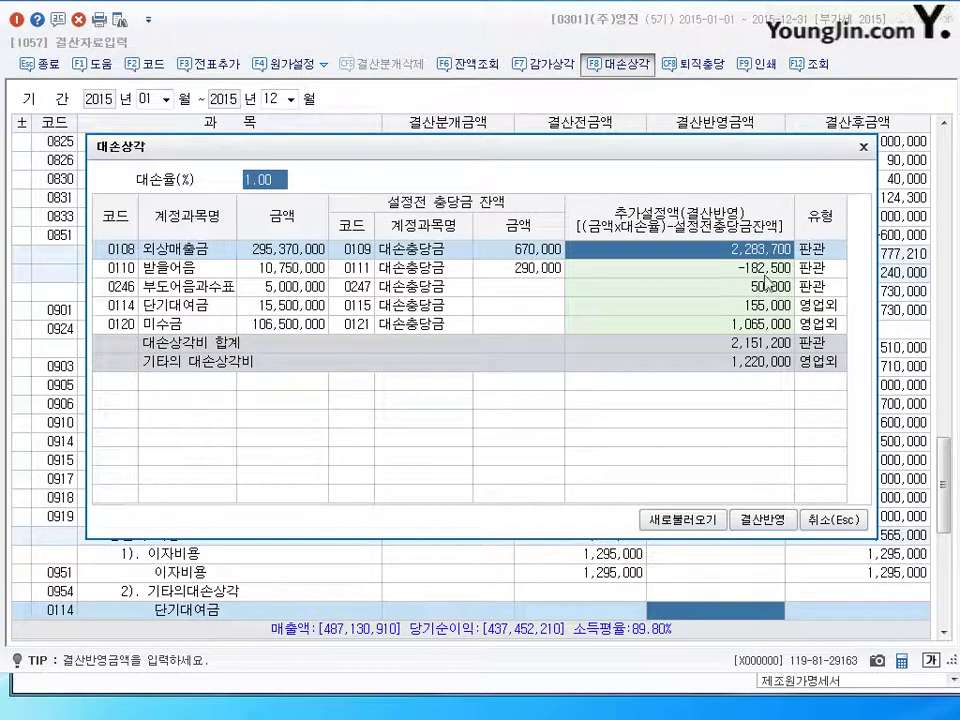
pyautogui.click(703, 269)
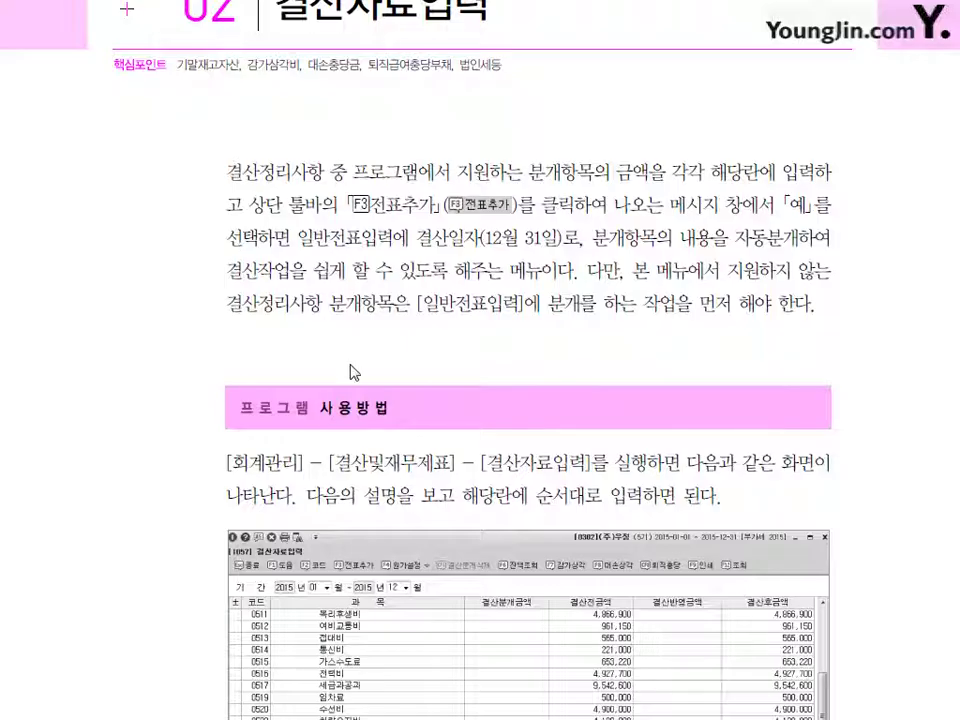
# Consult the textbook's 결산자료입력 page and examine the 퇴직급여(전입액) rows under 노무비 and 판매비와 일반관리비.
pyautogui.scroll(5, 363, 467)
pyautogui.scroll(5, 363, 467)
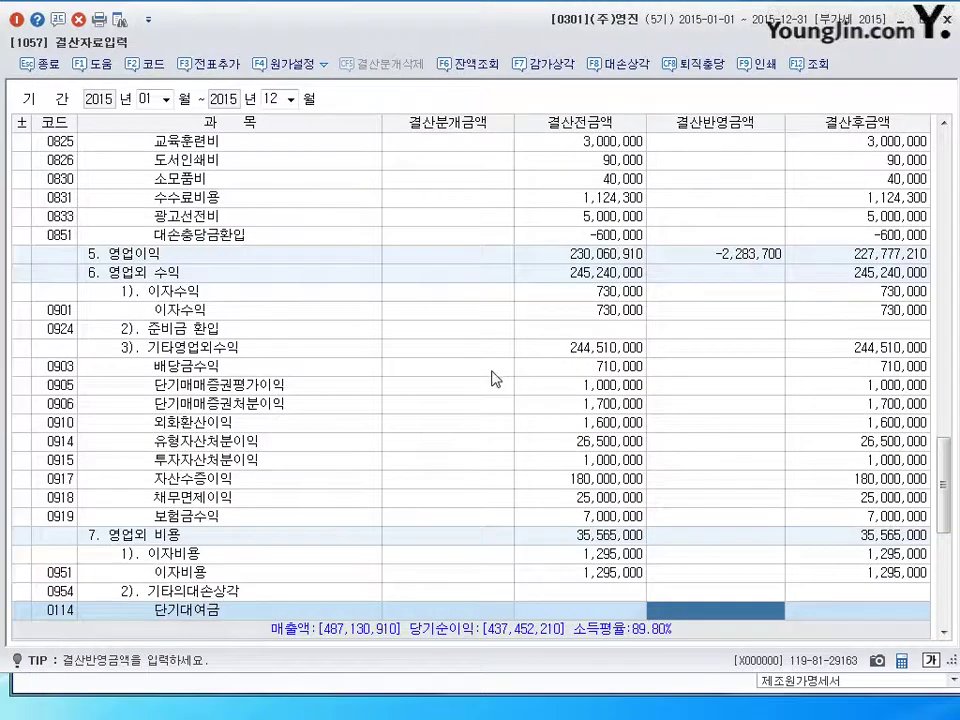
pyautogui.click(494, 369)
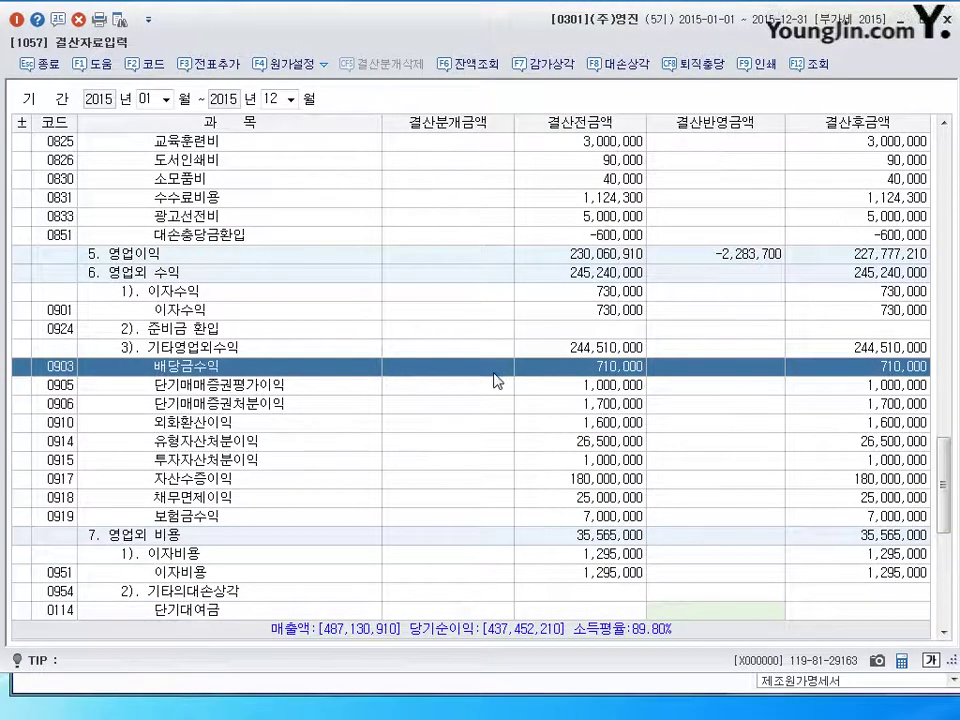
pyautogui.scroll(20, 494, 380)
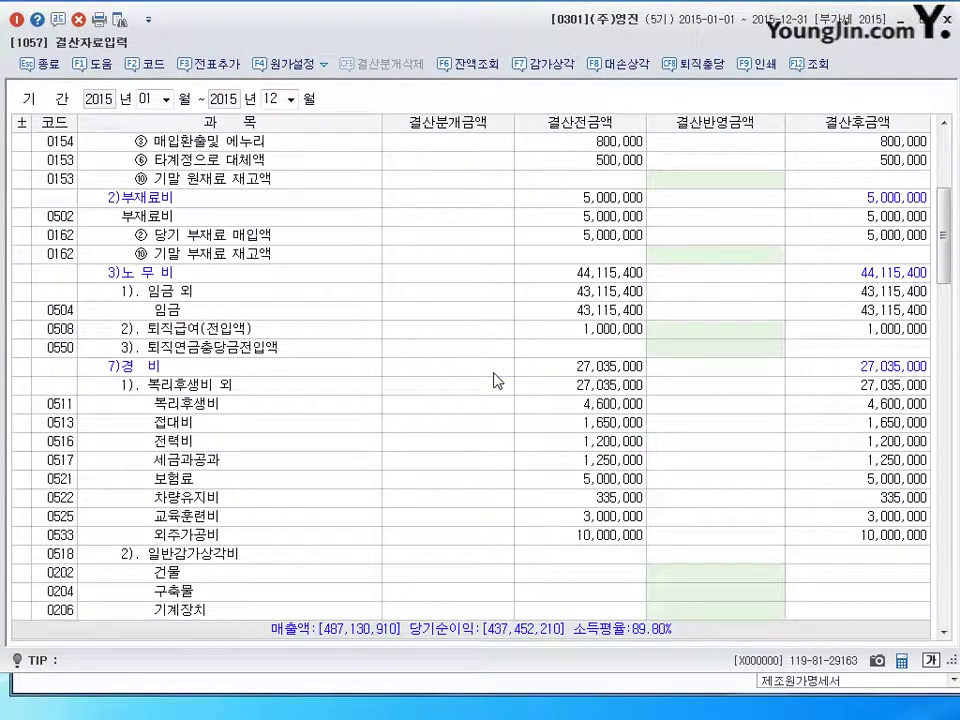
pyautogui.click(677, 328)
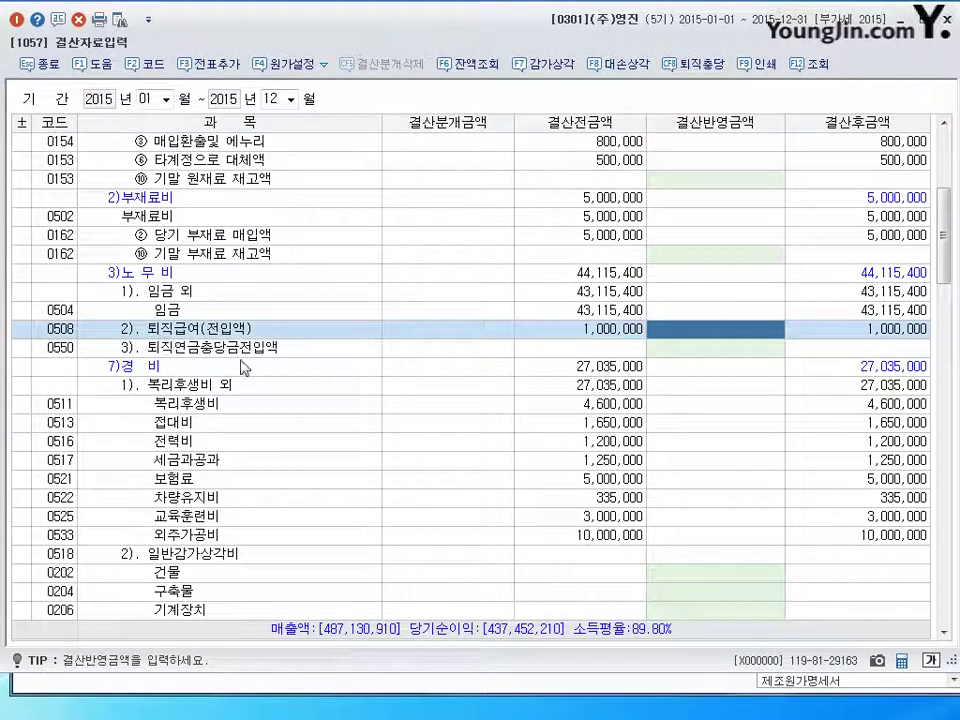
pyautogui.scroll(-20, 306, 426)
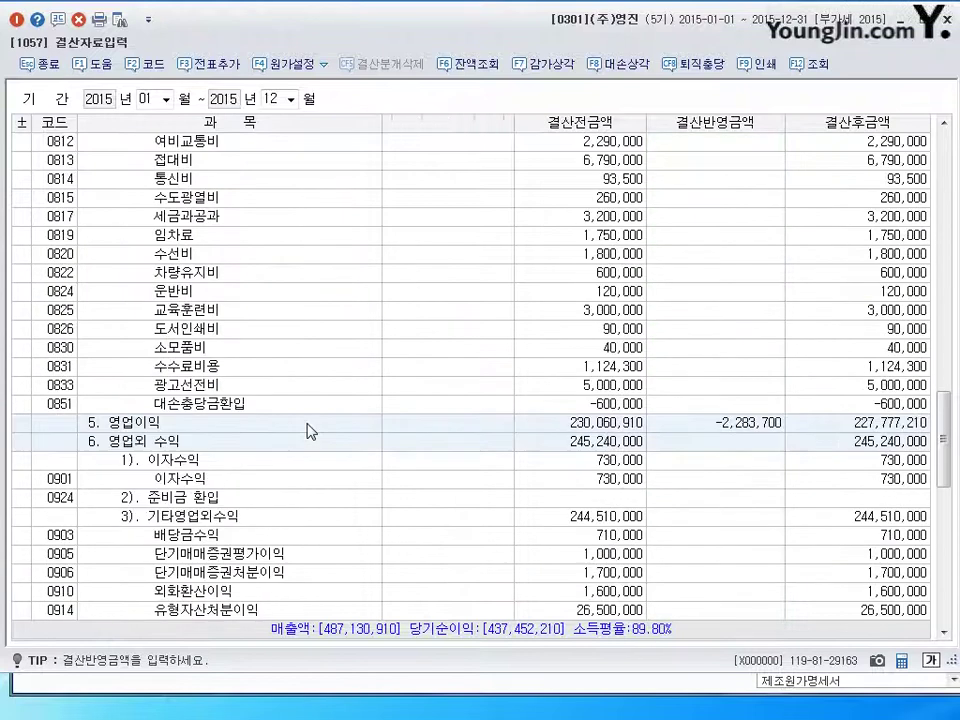
pyautogui.scroll(7, 308, 430)
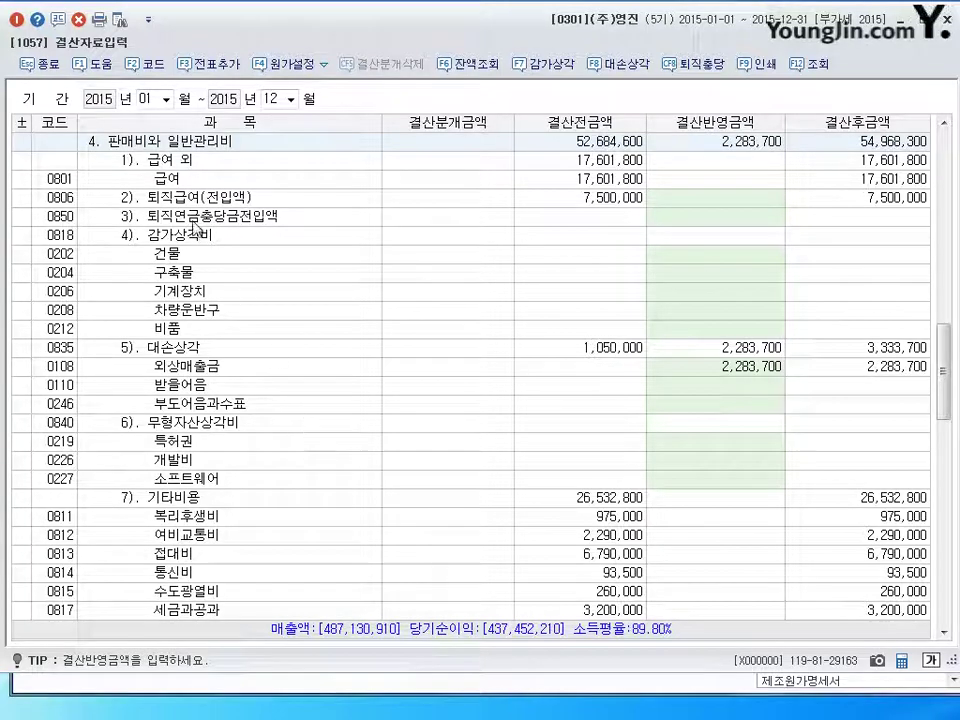
pyautogui.click(195, 214)
pyautogui.press('Up')
pyautogui.press('Up')
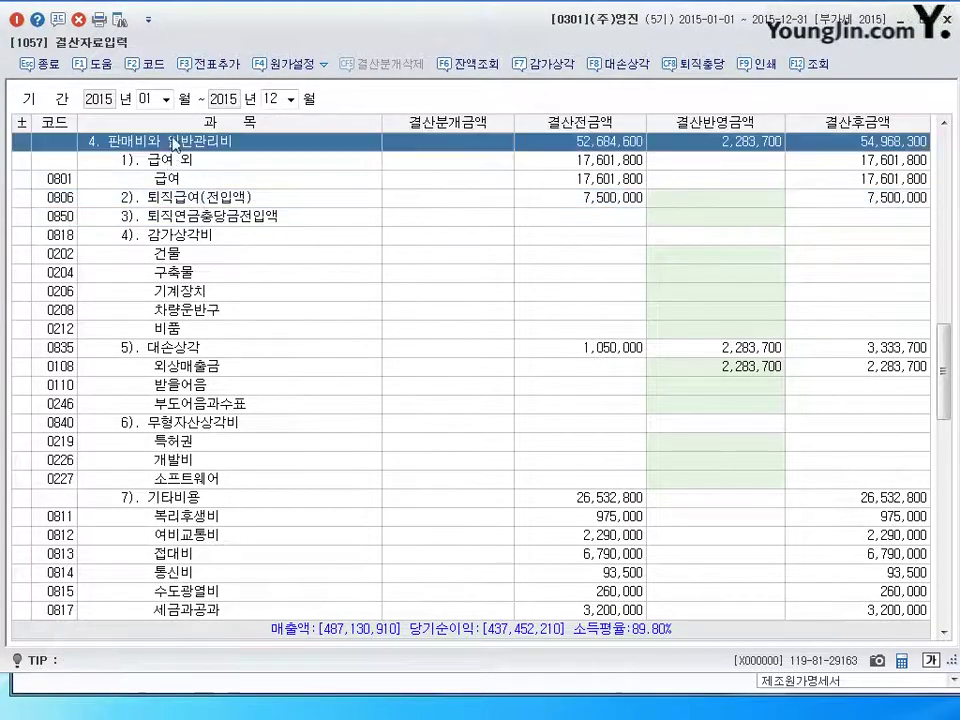
pyautogui.press('Down')
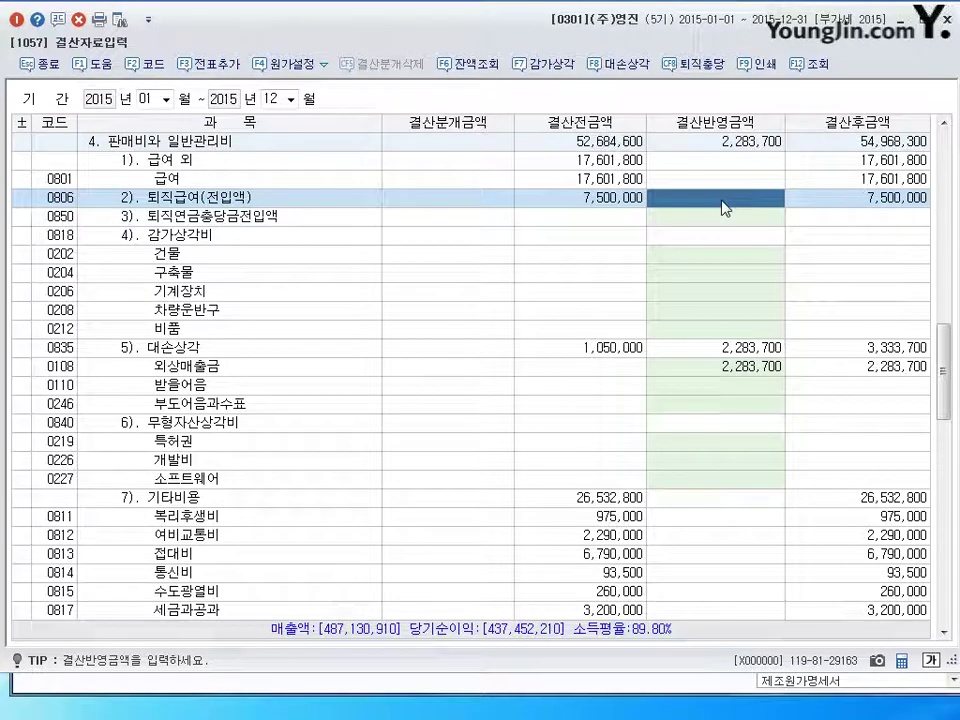
# View the 퇴직충당부채 table for 퇴직급여 and close it without applying anything to the closing data.
pyautogui.click(705, 66)
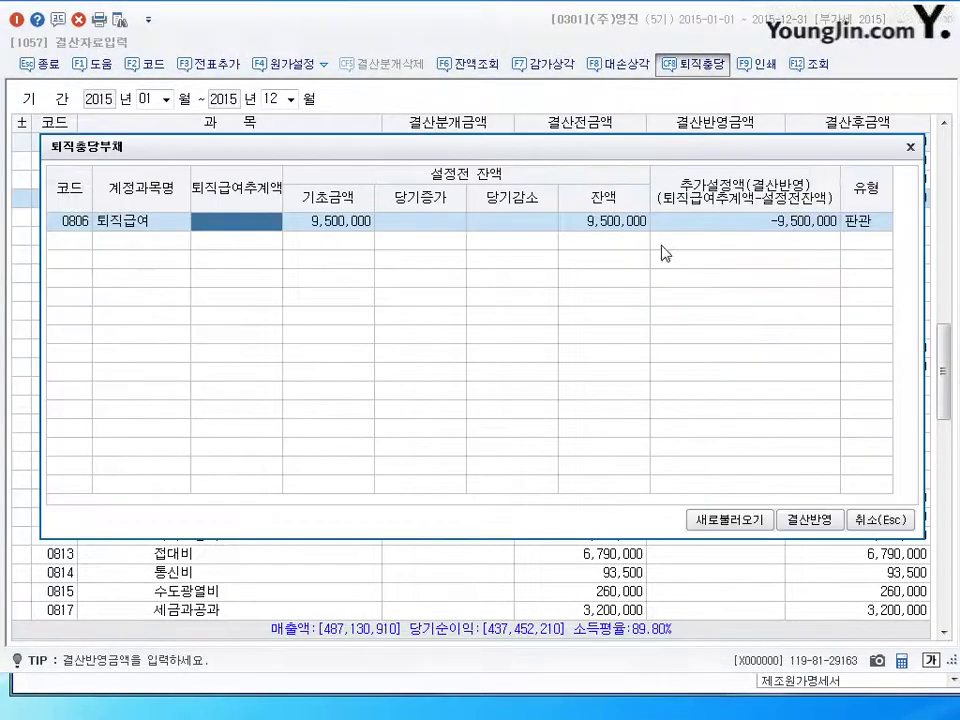
pyautogui.moveTo(640, 156); pyautogui.dragTo(628, 164)
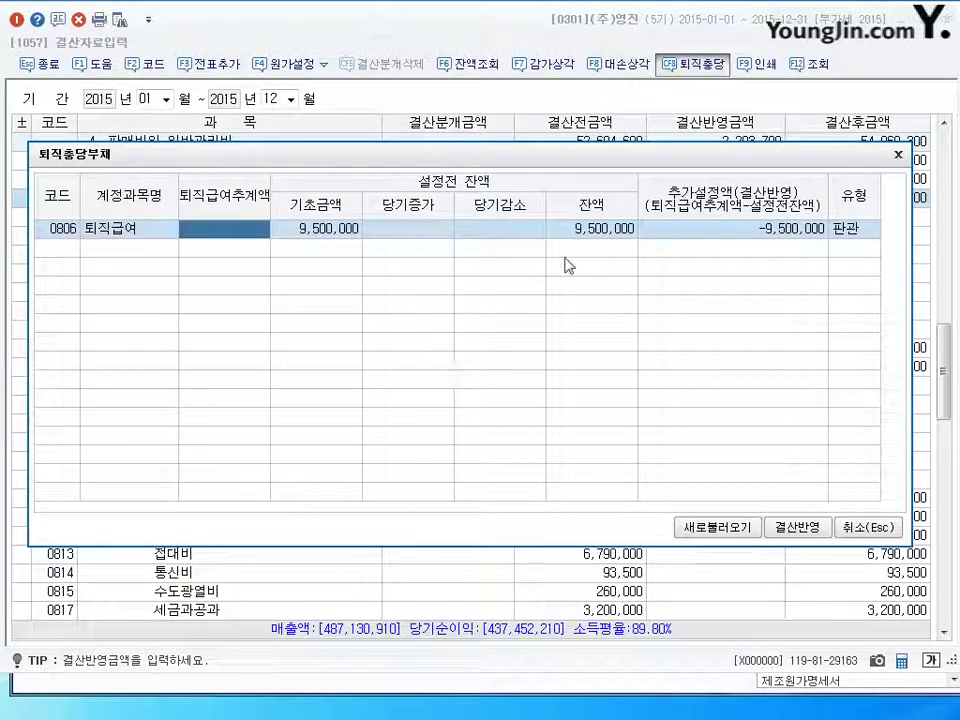
pyautogui.click(866, 527)
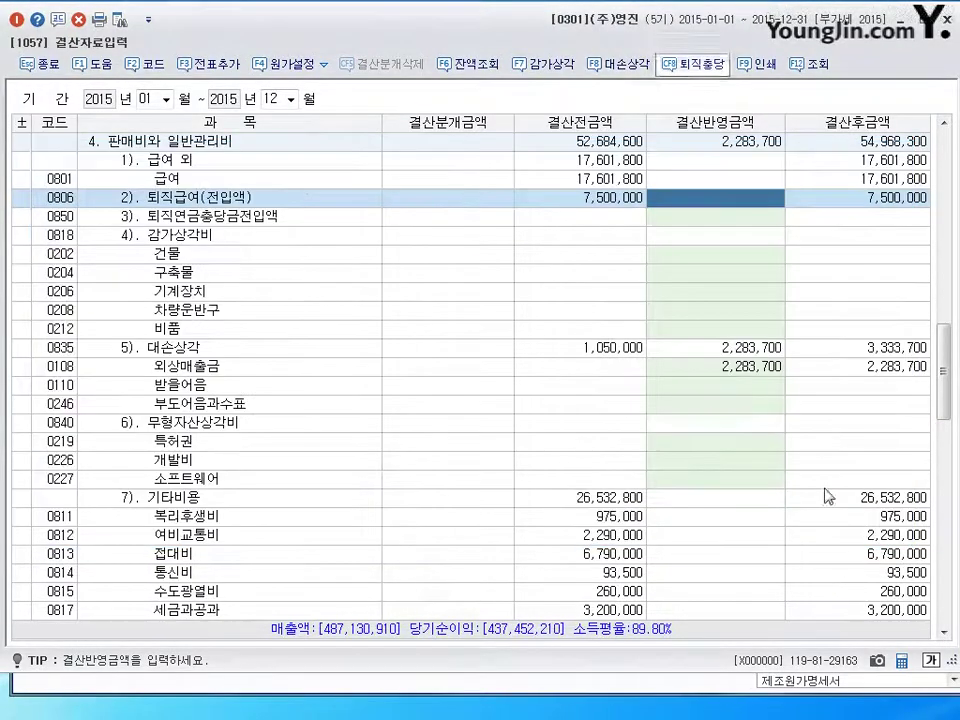
# View the 대손상각 table again and close it without applying its amounts.
pyautogui.click(614, 63)
pyautogui.click(566, 364)
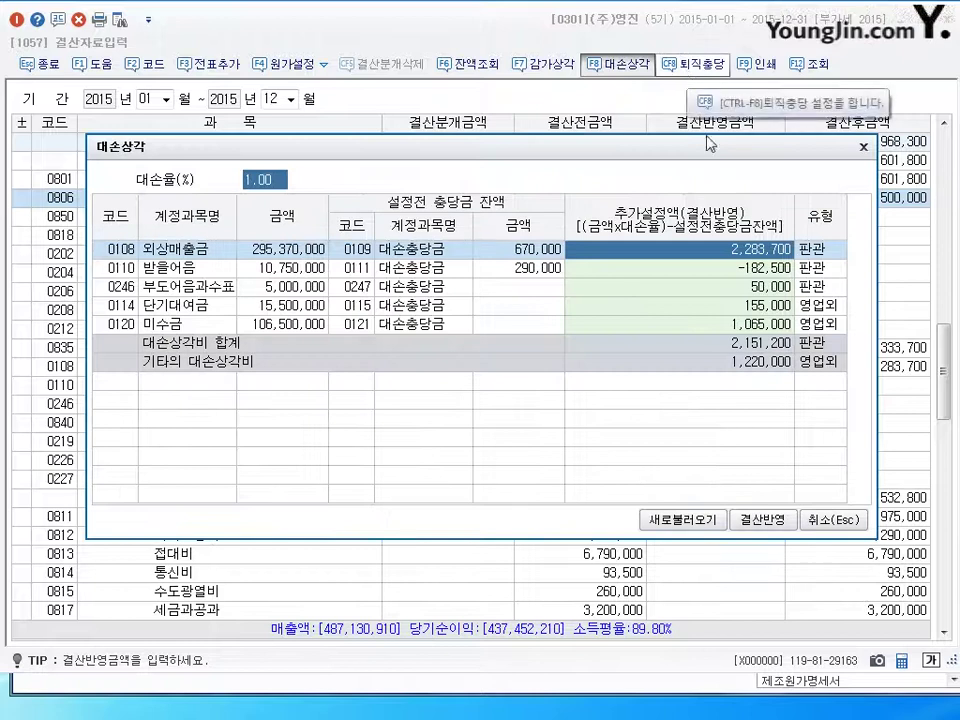
pyautogui.click(838, 521)
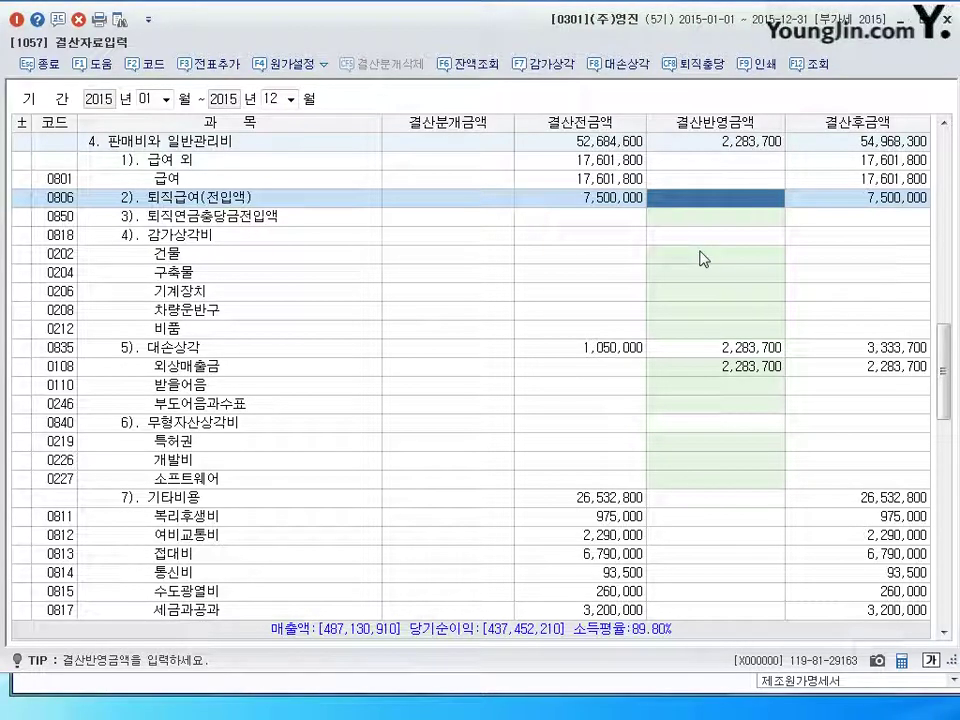
# Review the 선납세금 and 추가계상액 rows in the 법인세등 section.
pyautogui.moveTo(944, 365); pyautogui.dragTo(955, 620)
pyautogui.click(325, 556)
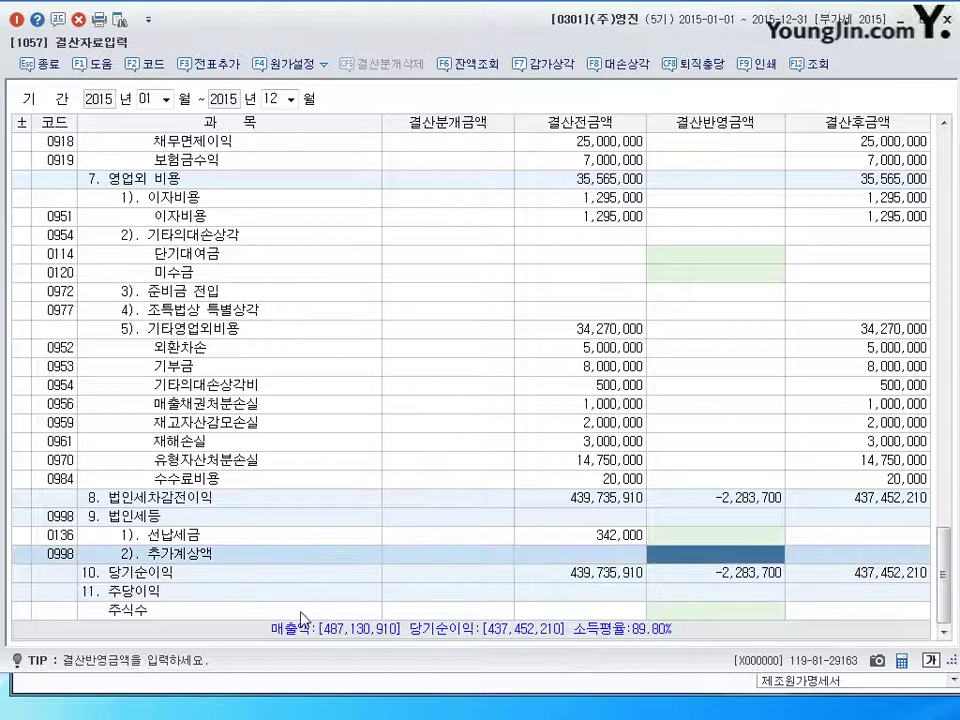
pyautogui.click(250, 538)
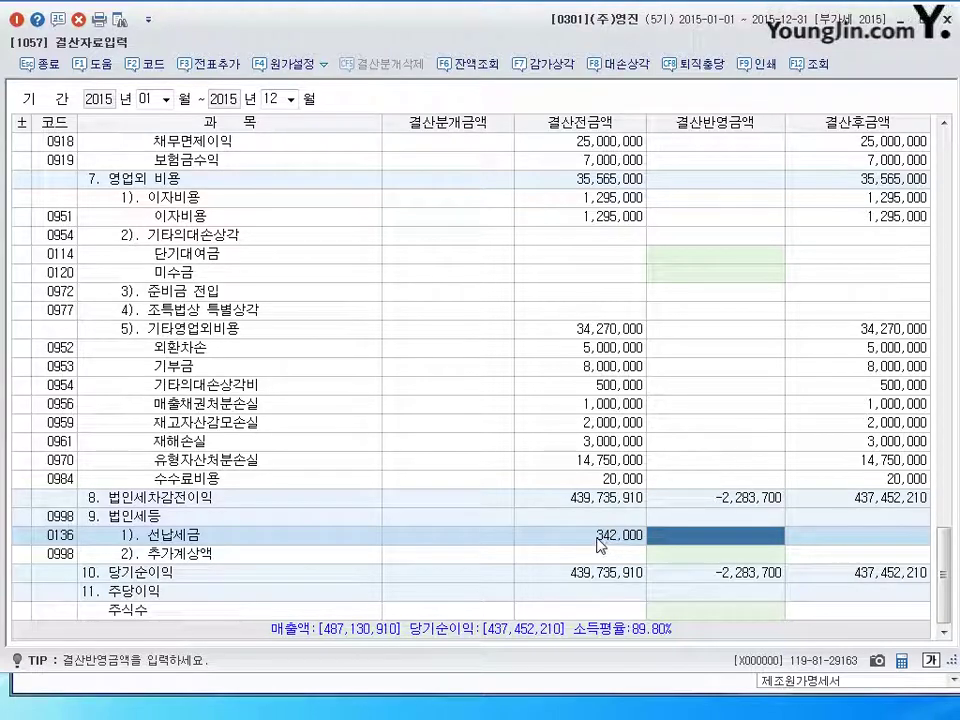
pyautogui.click(721, 556)
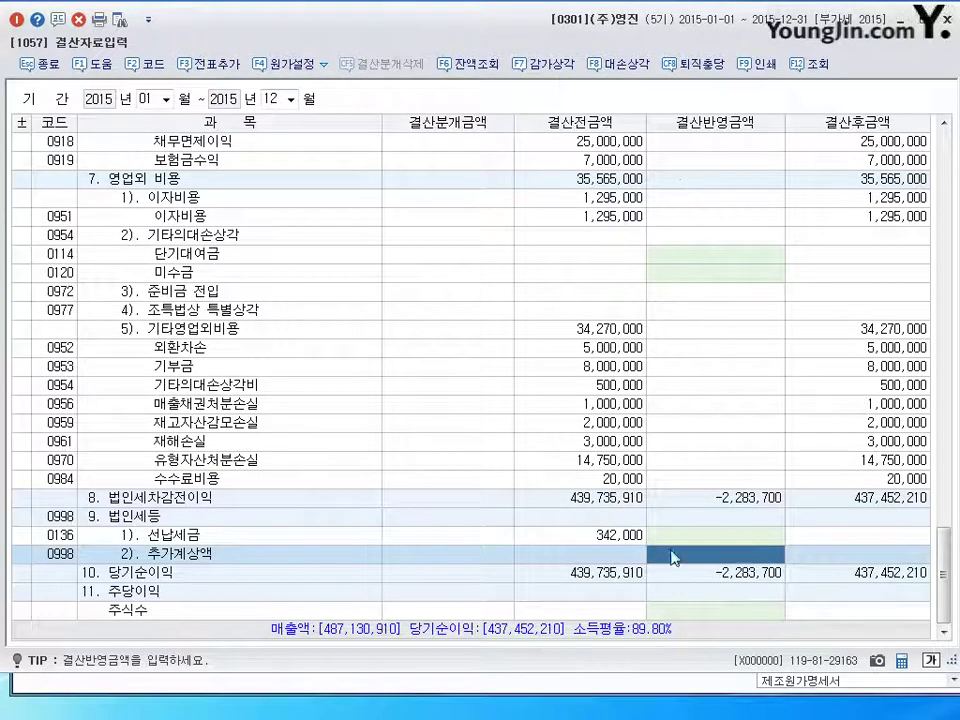
# Add the closing entries to the general vouchers and leave 결산자료입력.
pyautogui.click(200, 63)
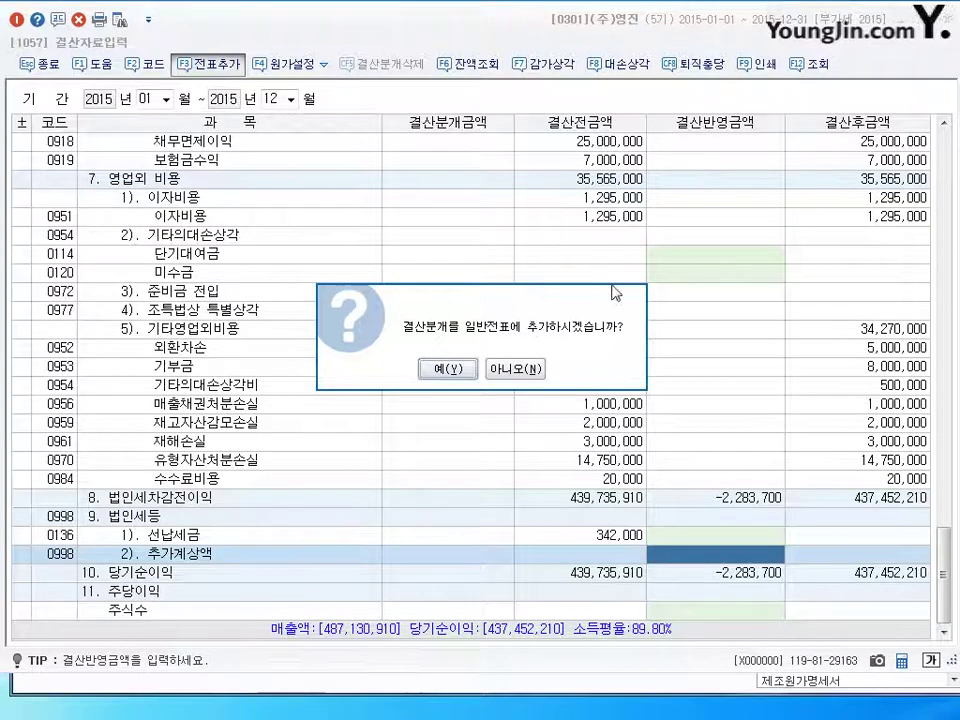
pyautogui.click(448, 369)
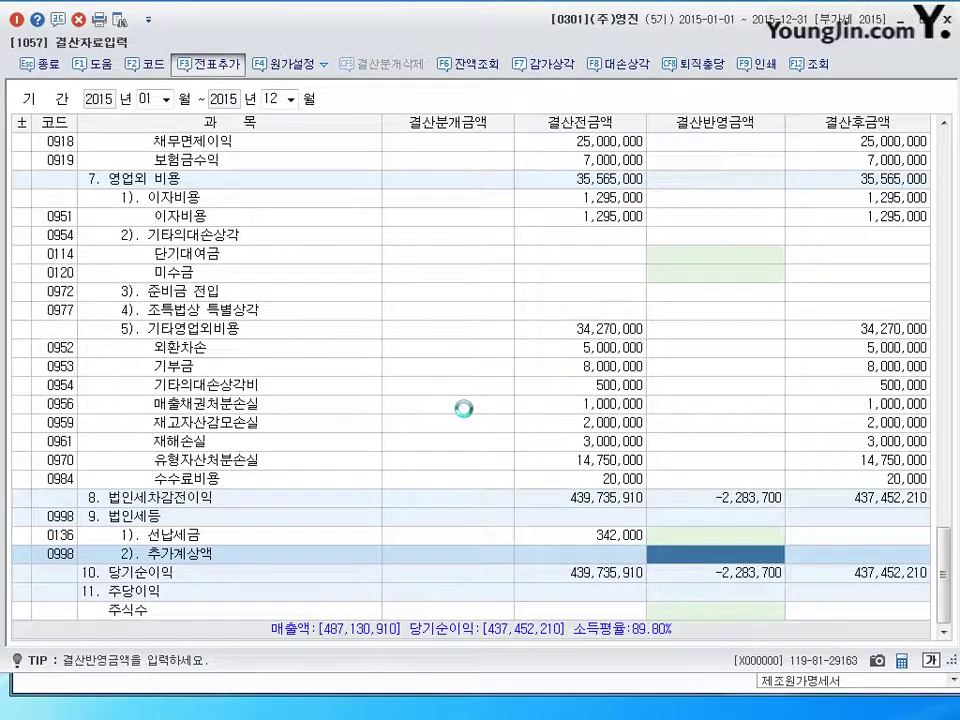
pyautogui.press('Escape')
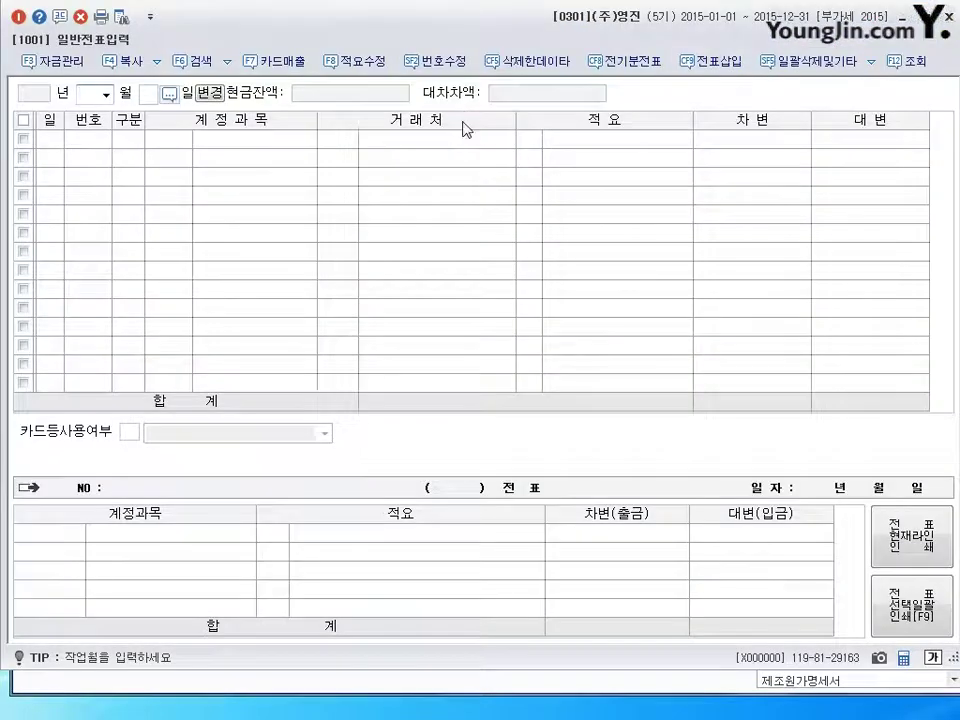
# Load the vouchers dated December 31, 2015 in 일반전표입력 to check the closing entries.
pyautogui.write('12')
pyautogui.press('Return')
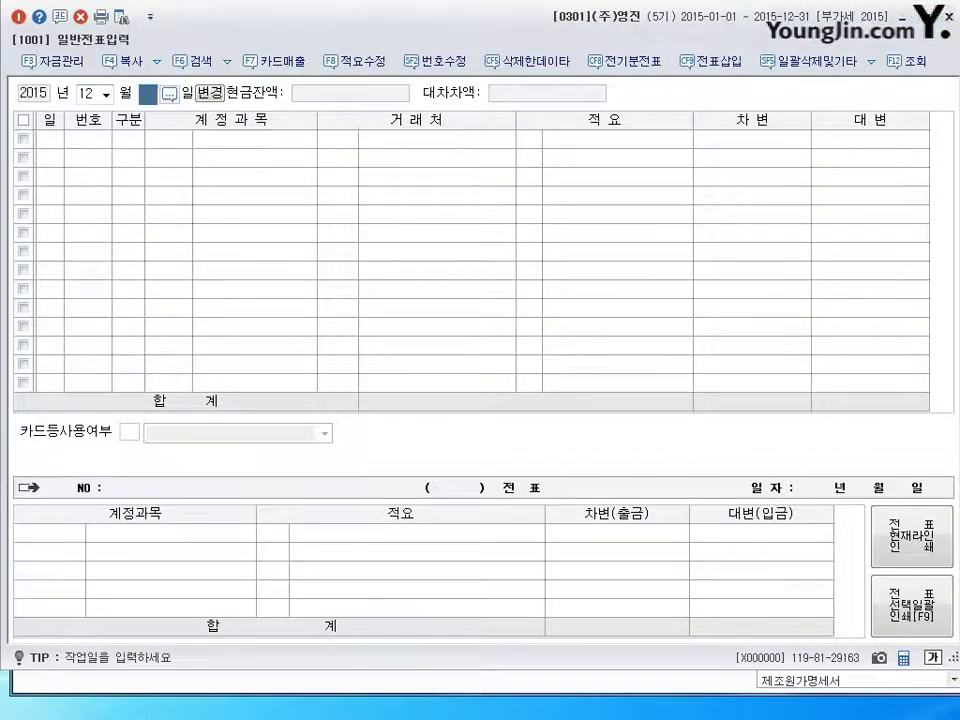
pyautogui.write('31')
pyautogui.press('Return')
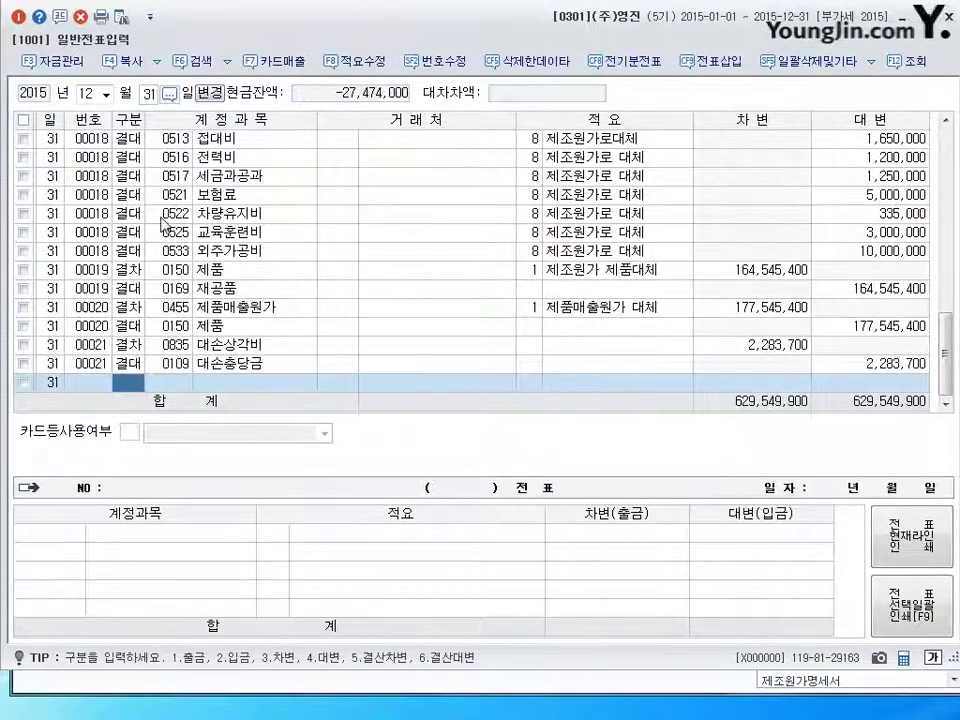
# Review the automatic closing vouchers marked 결차 and 결대 among the December 31 entries, including voucher 00018.
pyautogui.click(112, 157)
pyautogui.scroll(5, 119, 218)
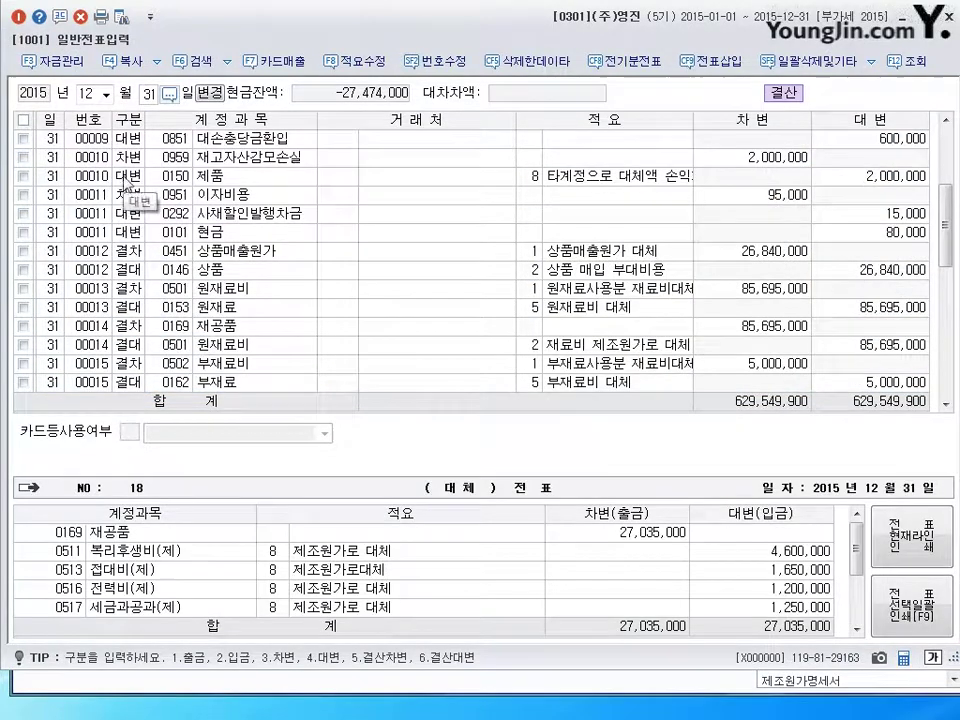
pyautogui.scroll(-5, 119, 218)
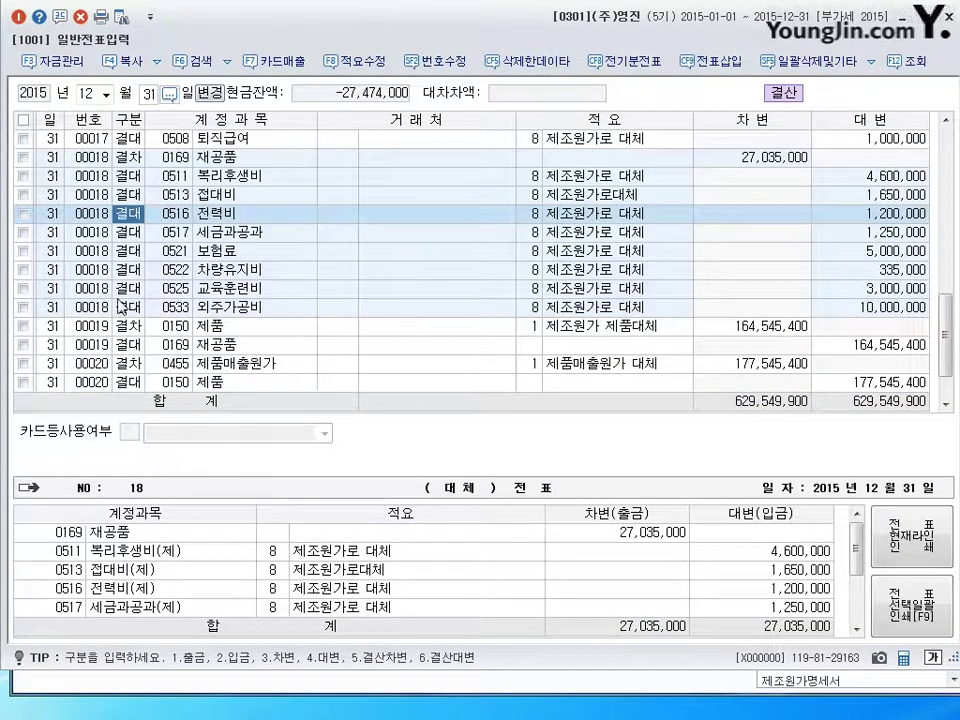
pyautogui.click(134, 288)
pyautogui.scroll(-1, 138, 338)
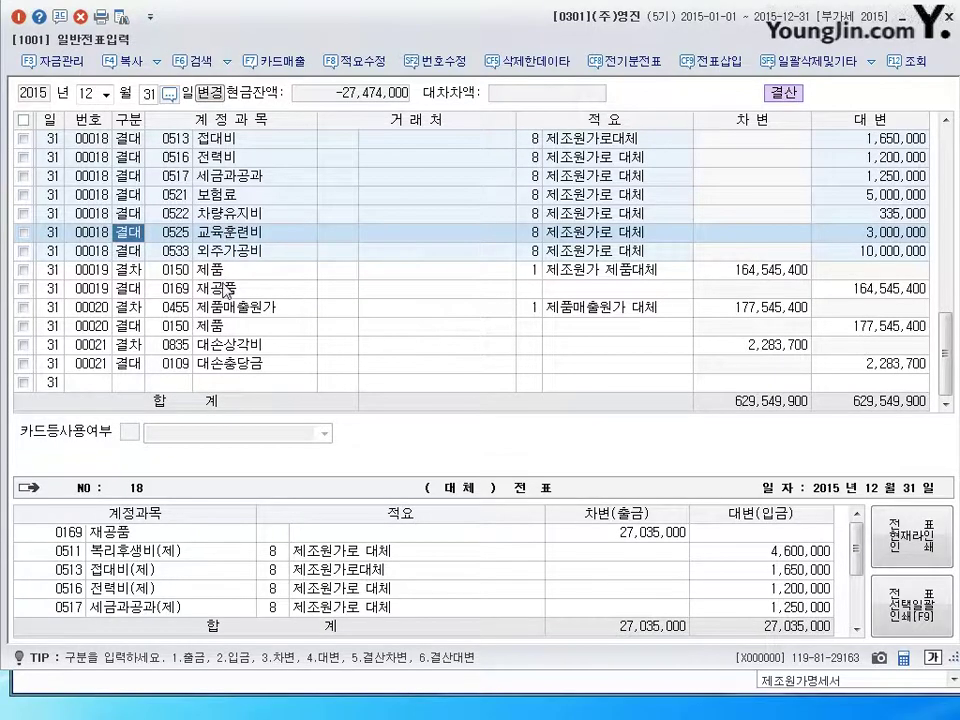
# Compare the manually entered 차변 and 대변 vouchers, such as 00001 and 00006, with the automatic closing entries, and leave 일반전표입력.
pyautogui.scroll(10, 216, 303)
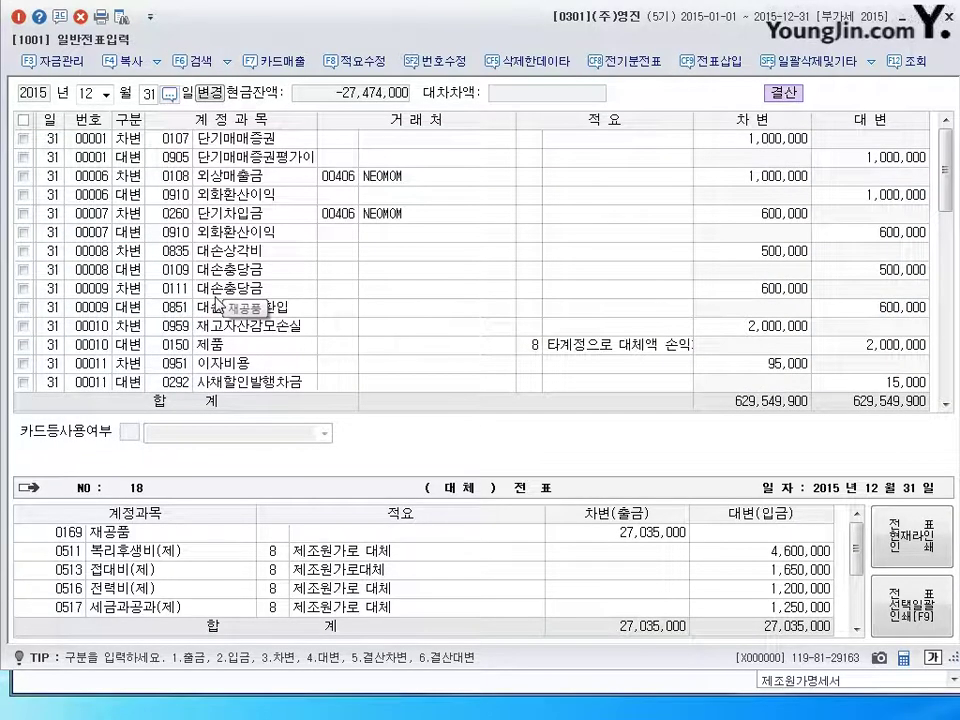
pyautogui.click(139, 157)
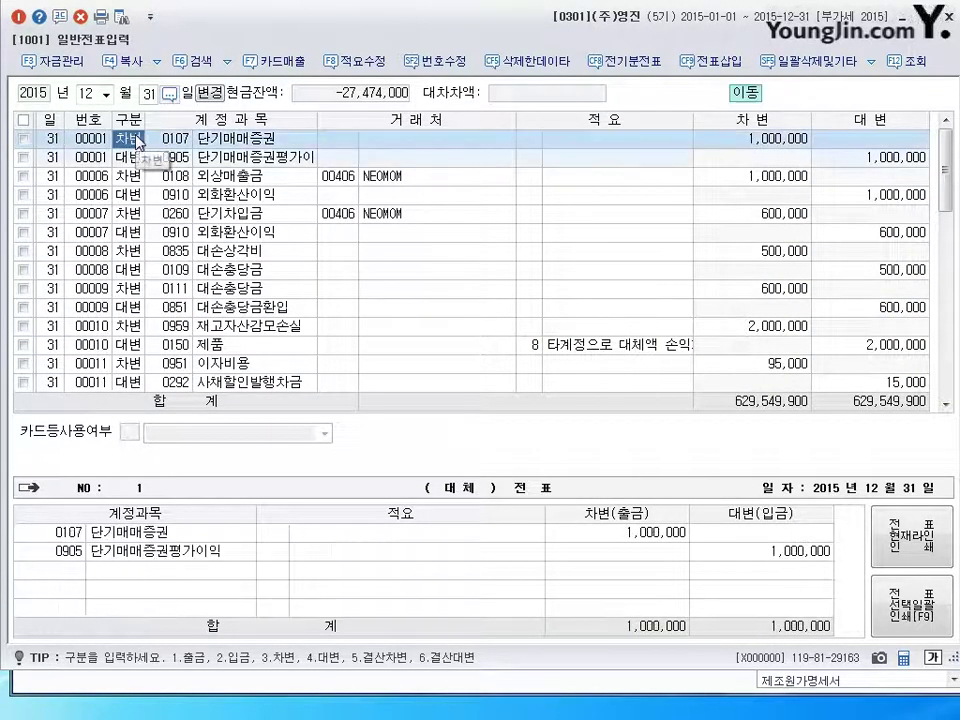
pyautogui.click(139, 157)
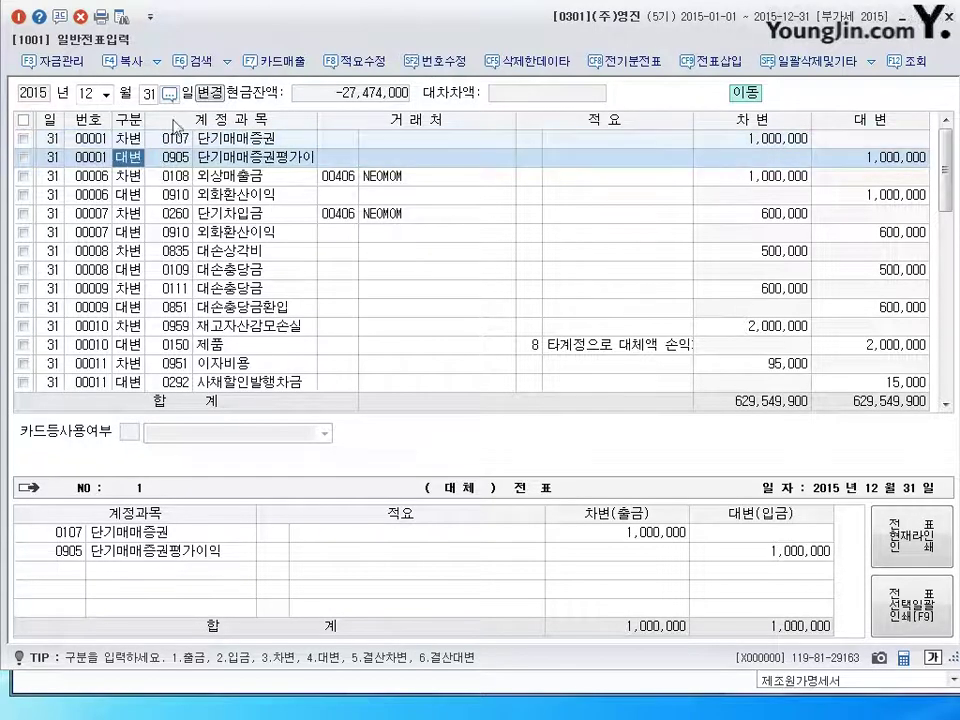
pyautogui.click(120, 194)
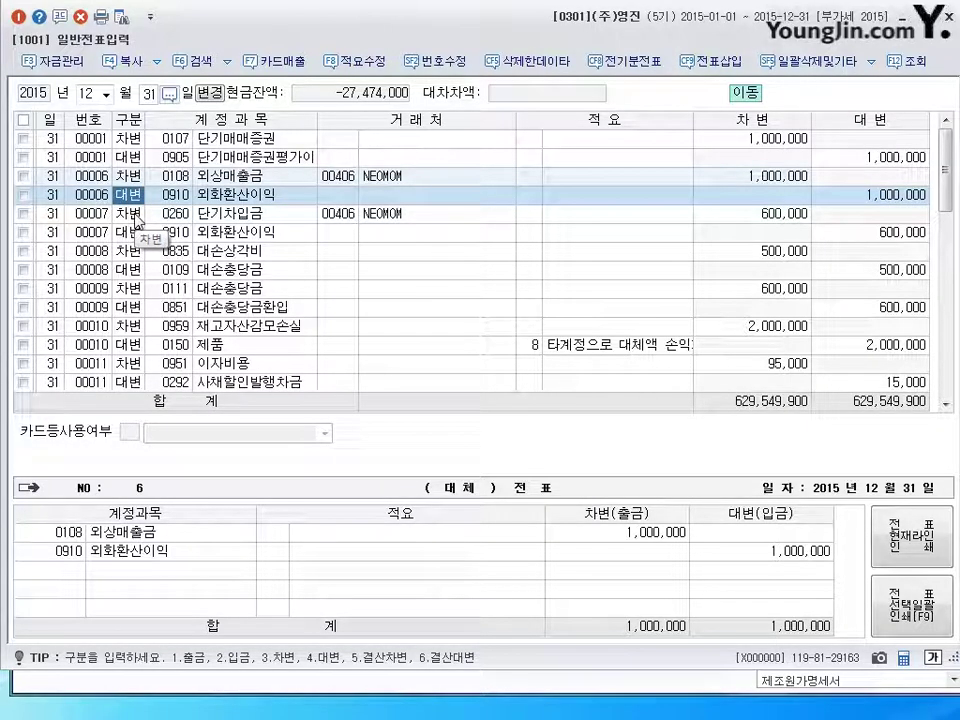
pyautogui.click(137, 152)
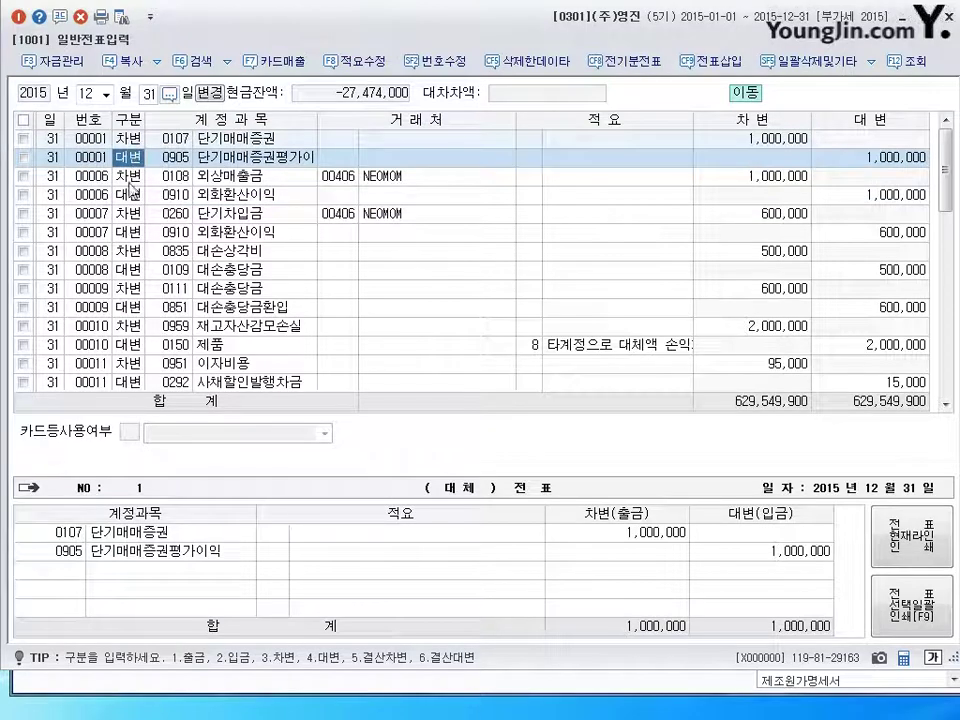
pyautogui.scroll(-4, 137, 270)
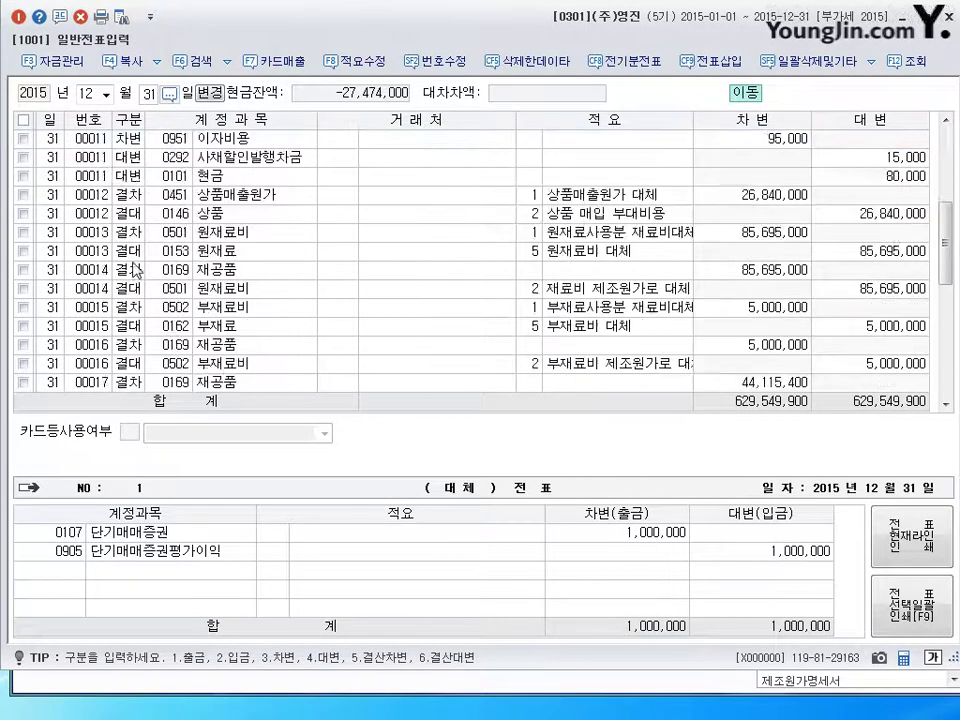
pyautogui.scroll(4, 120, 230)
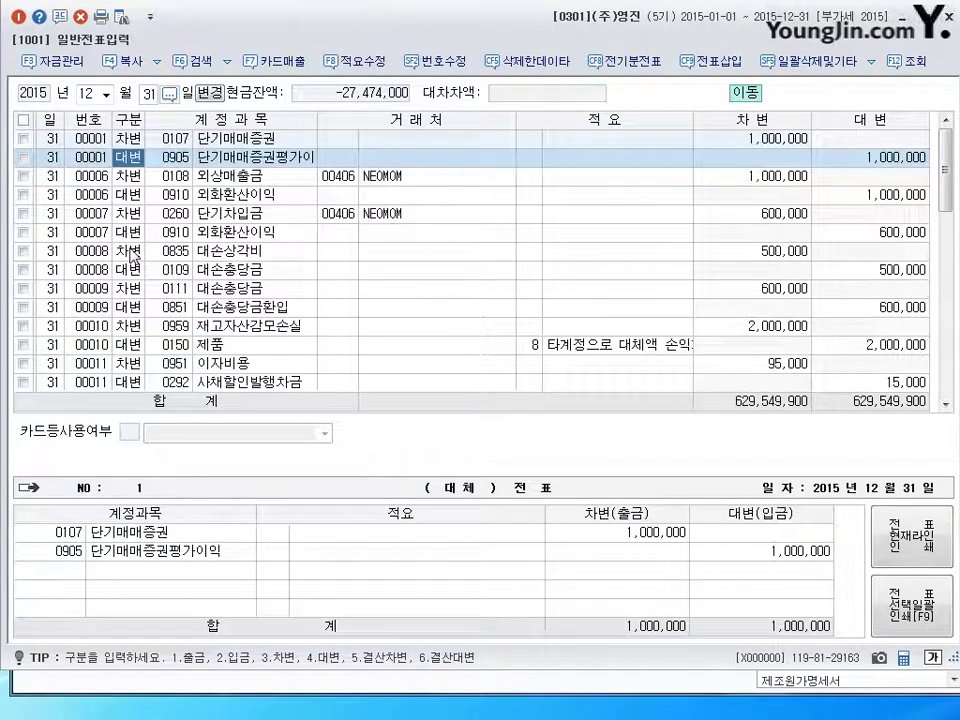
pyautogui.click(948, 17)
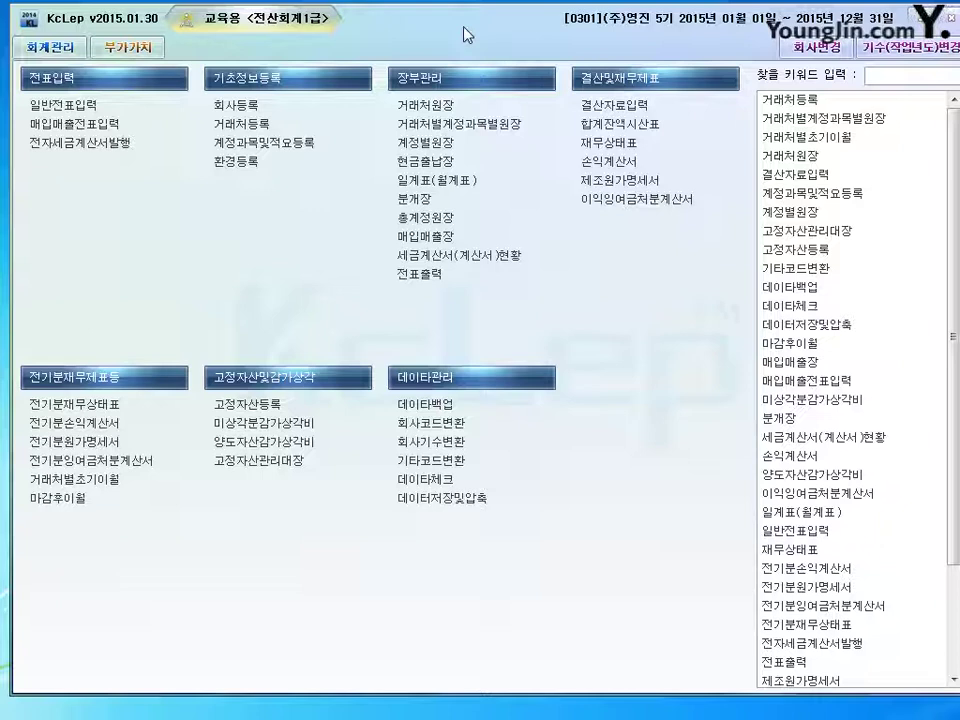
# Delete the automatic closing entries from the general vouchers through 결산자료입력 for January to December 2015, and leave that screen.
pyautogui.click(614, 105)
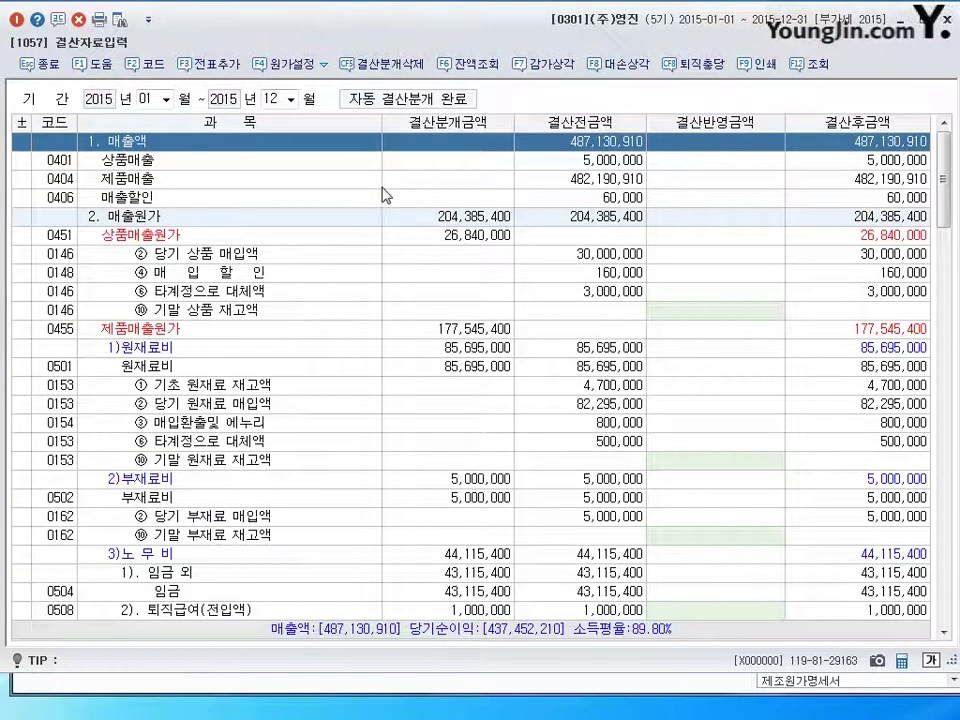
pyautogui.click(376, 67)
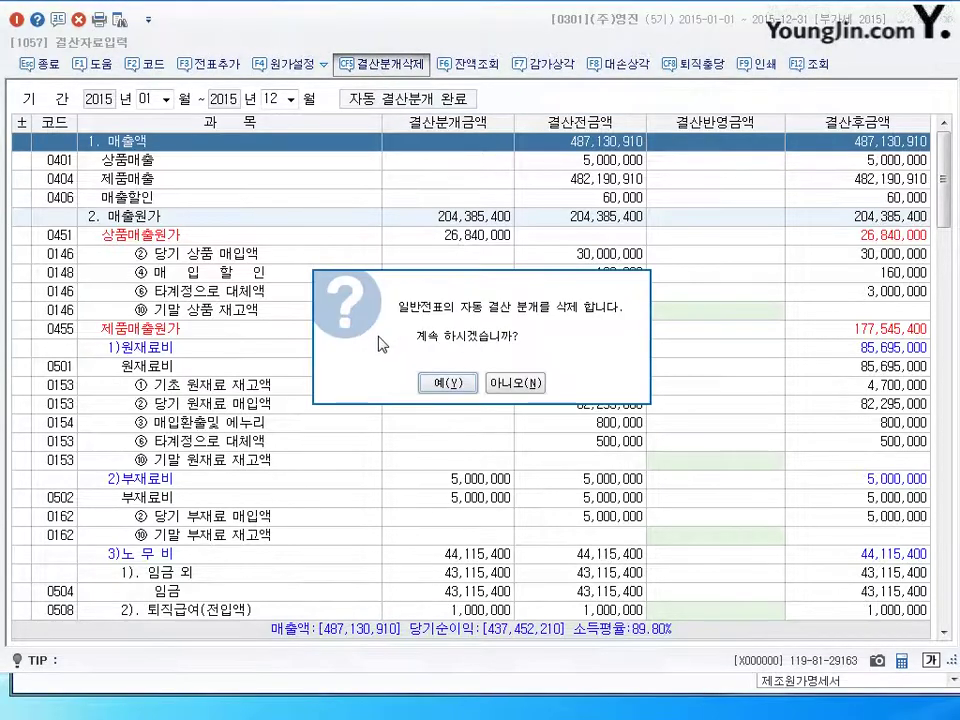
pyautogui.click(447, 383)
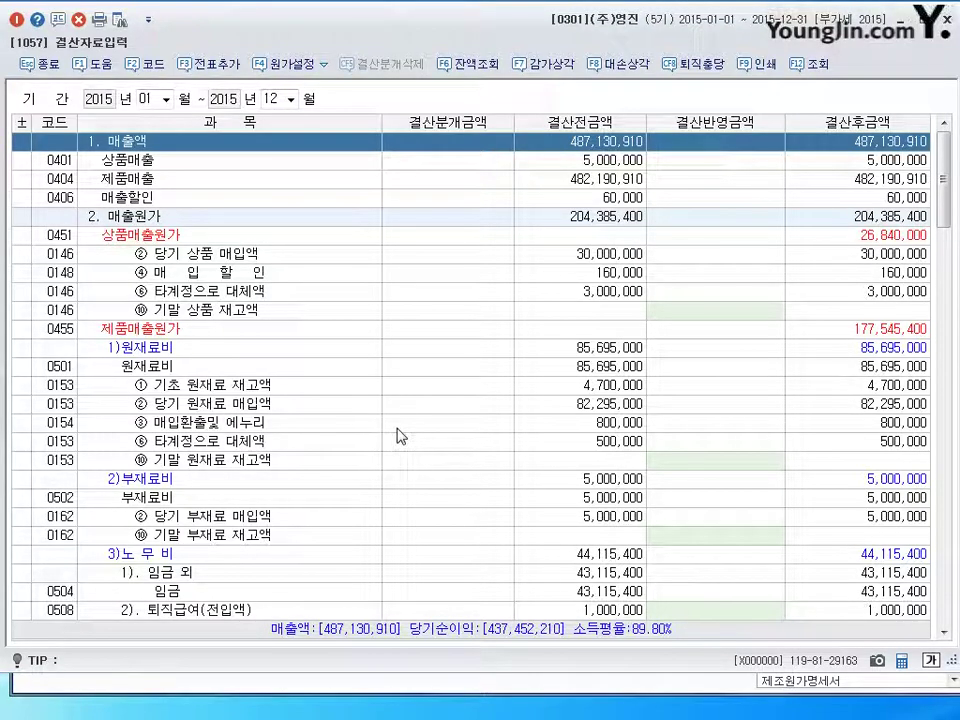
pyautogui.click(694, 390)
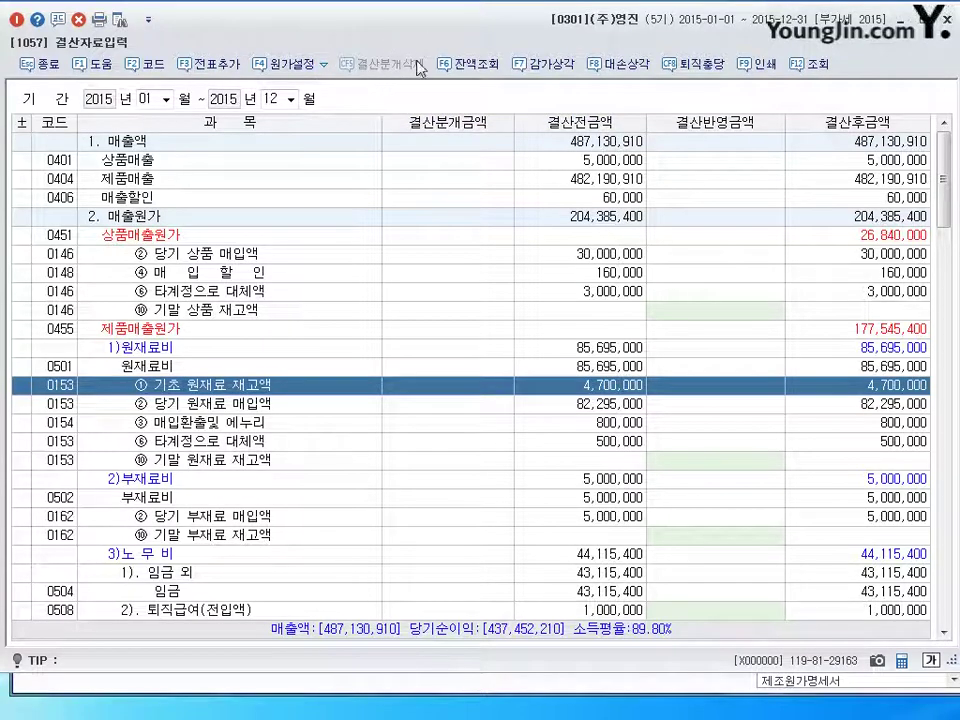
pyautogui.click(946, 19)
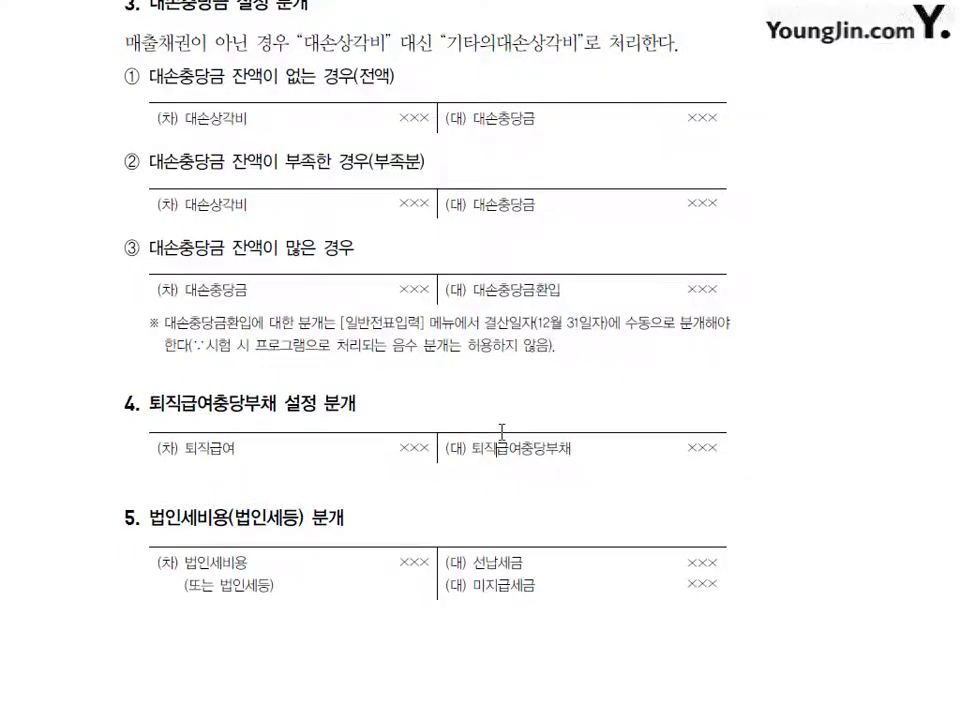
# Read on through the textbook pages about 결산자료입력, covering the period and the year-end inventory entries.
pyautogui.scroll(-10, 497, 450)
pyautogui.scroll(-20, 497, 443)
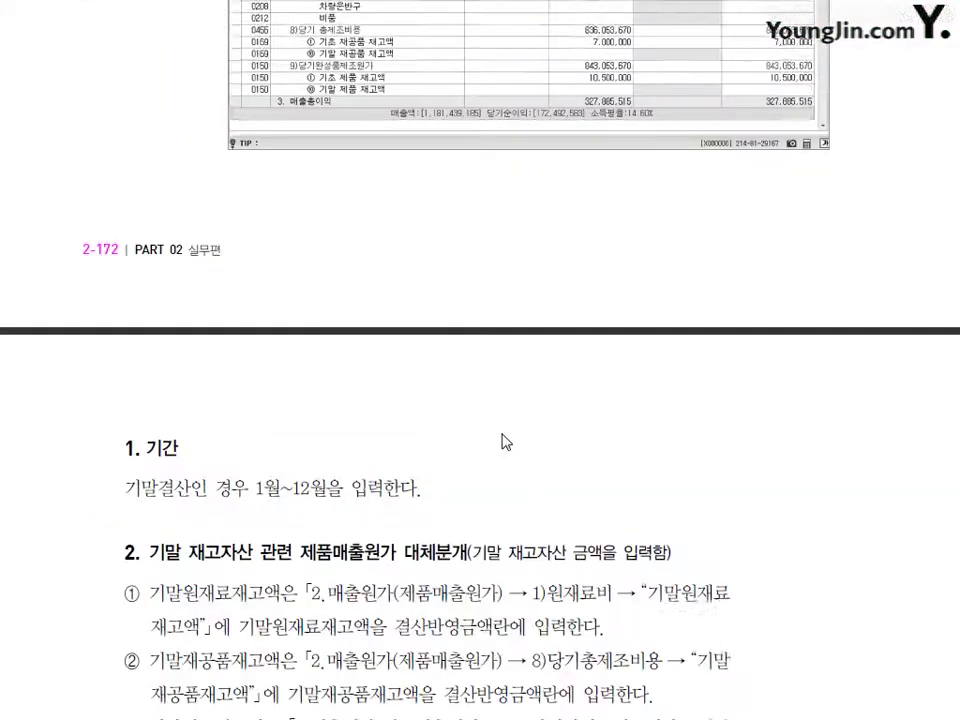
pyautogui.scroll(-15, 502, 441)
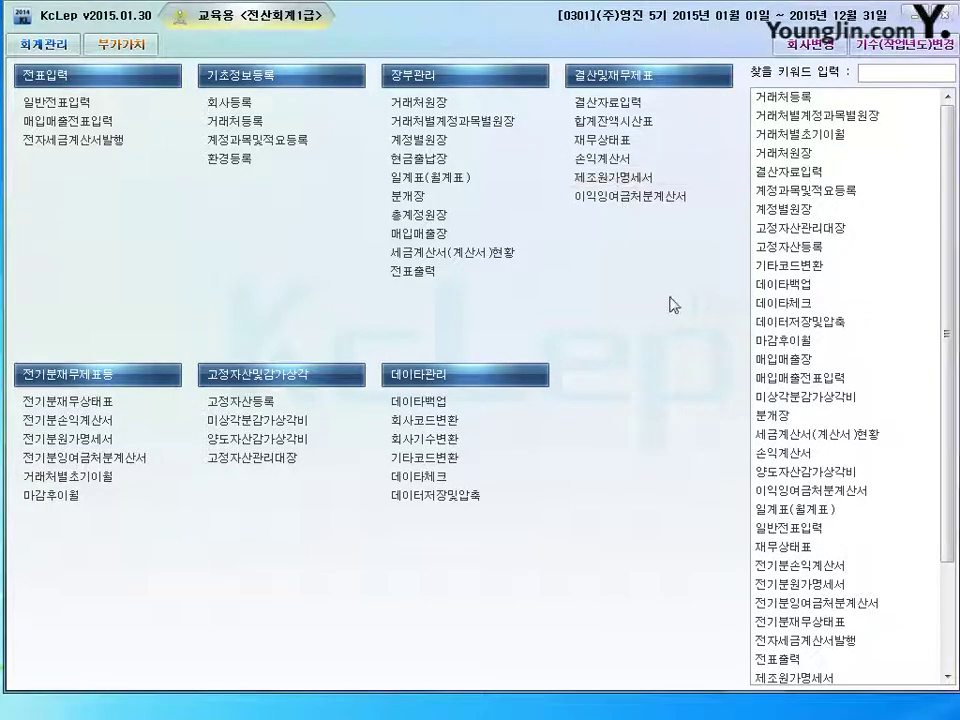
# Load 제조원가명세서 for month 12, review it down to 당기제품 제조원가, and close it.
pyautogui.click(603, 139)
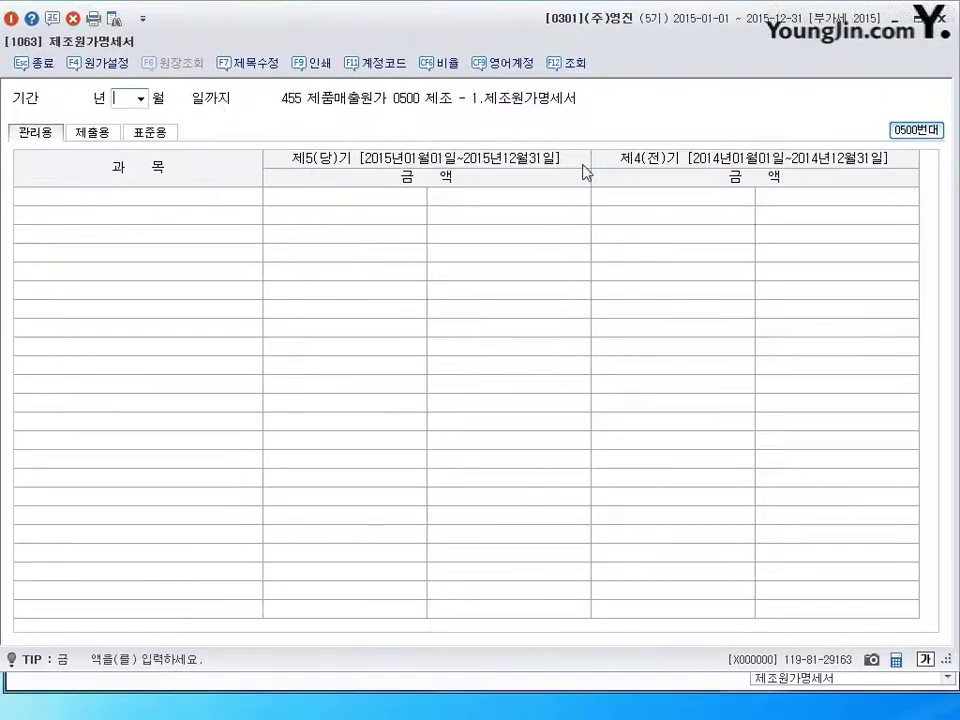
pyautogui.write('12')
pyautogui.press('Return')
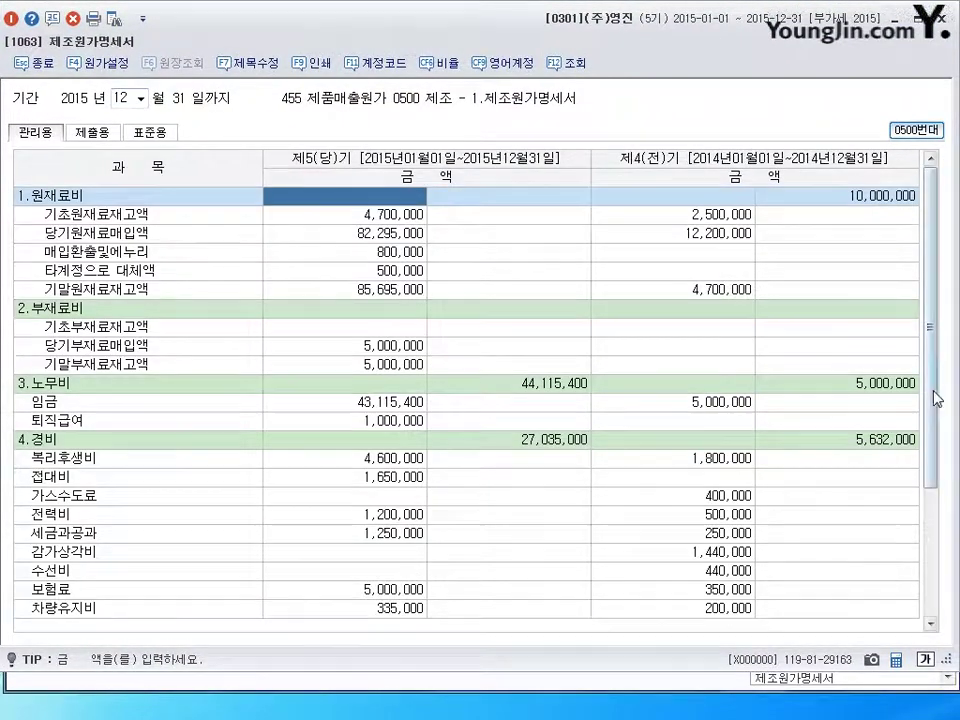
pyautogui.scroll(-3, 936, 396)
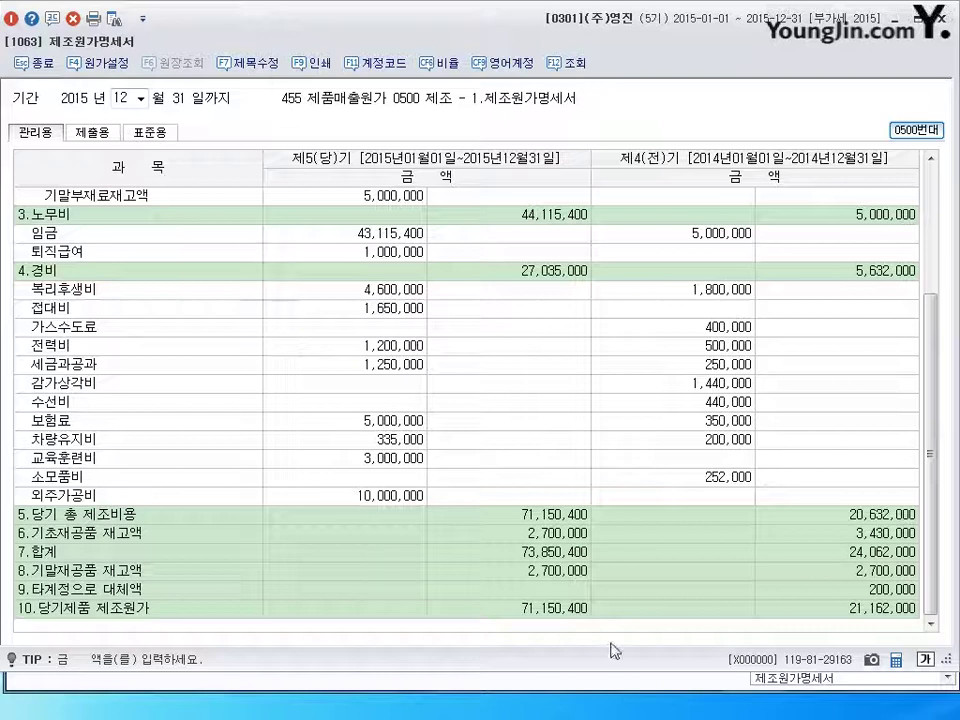
pyautogui.click(942, 18)
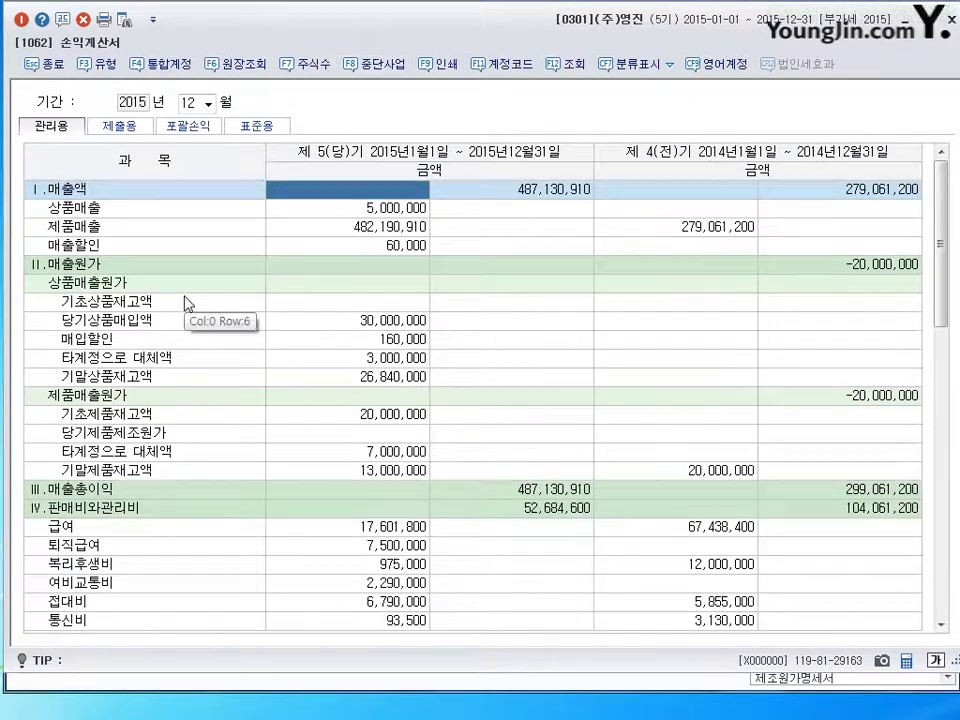
# Check the 당기제품제조원가 row in the December 손익계산서 and close the statement.
pyautogui.click(300, 432)
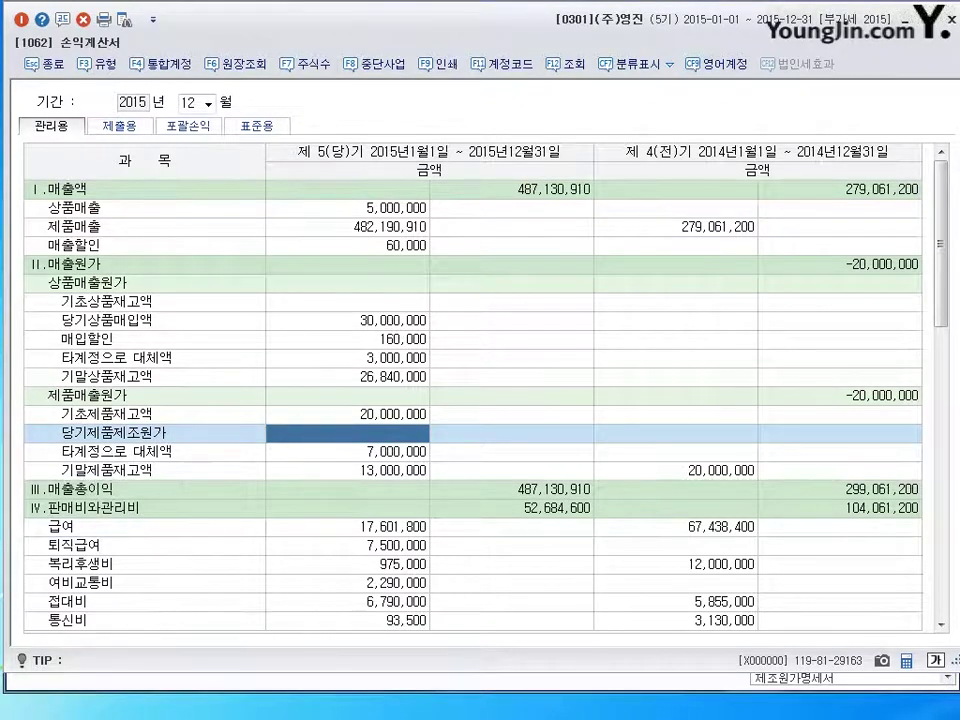
pyautogui.click(952, 22)
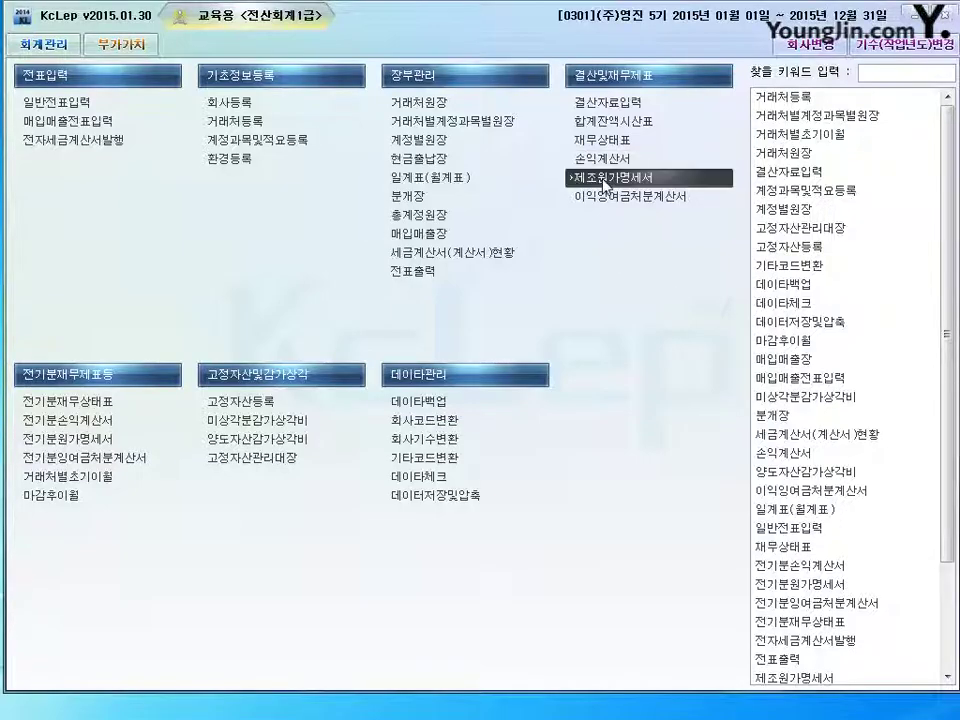
# Reload 제조원가명세서 for month 12, examine the current-period 당기제품 제조원가 amount and the cost sections, and close it.
pyautogui.press('Return')
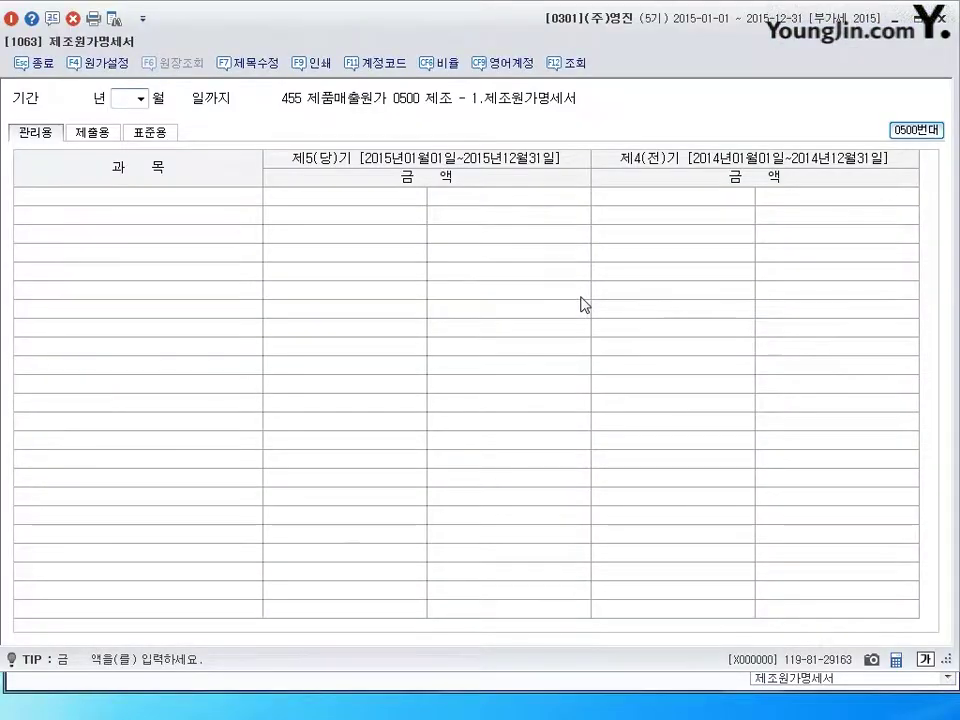
pyautogui.write('12')
pyautogui.press('Return')
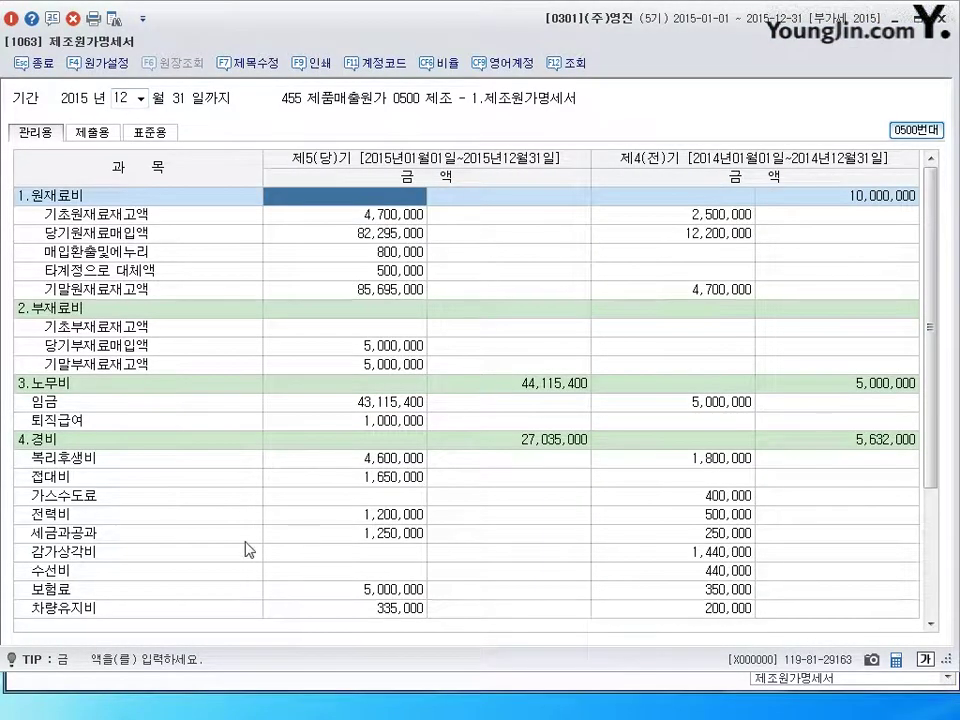
pyautogui.scroll(-5, 377, 628)
pyautogui.click(312, 612)
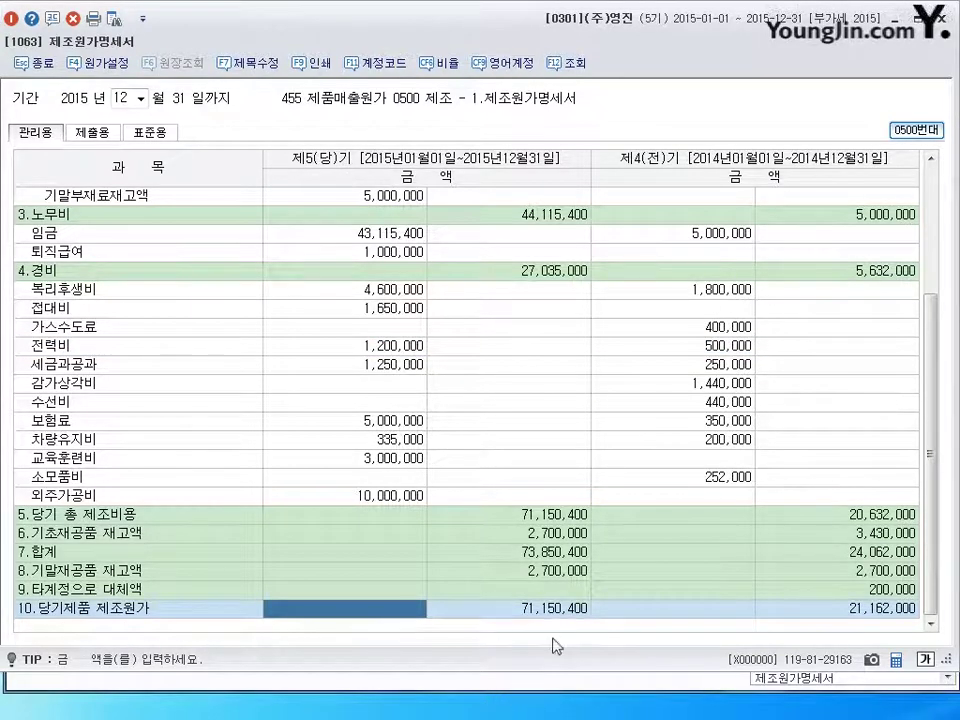
pyautogui.click(550, 609)
pyautogui.scroll(3, 550, 612)
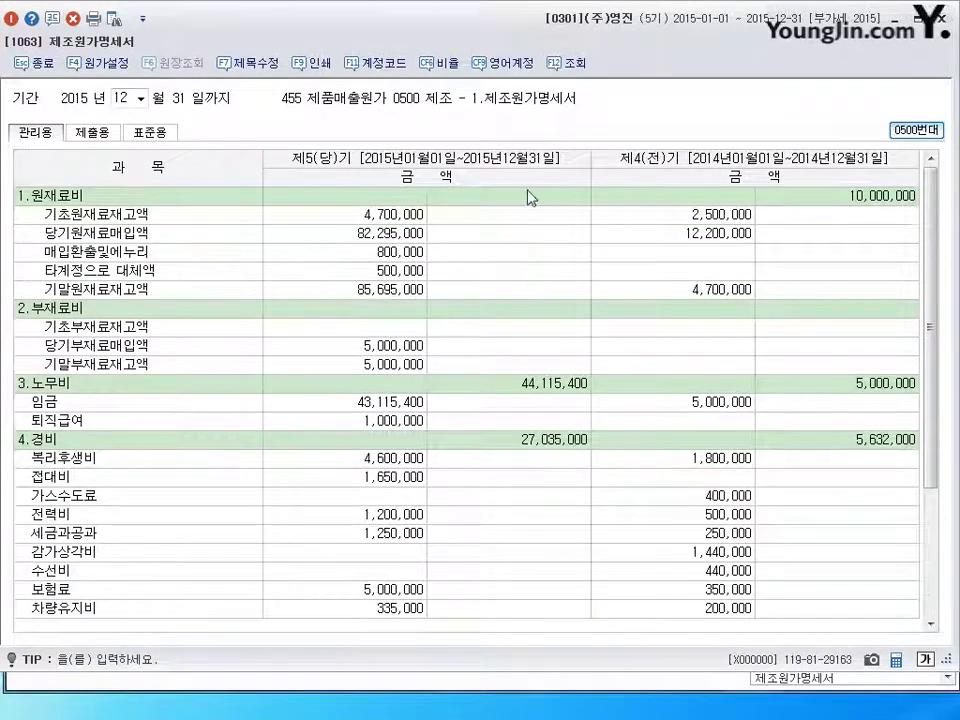
pyautogui.scroll(-3, 540, 610)
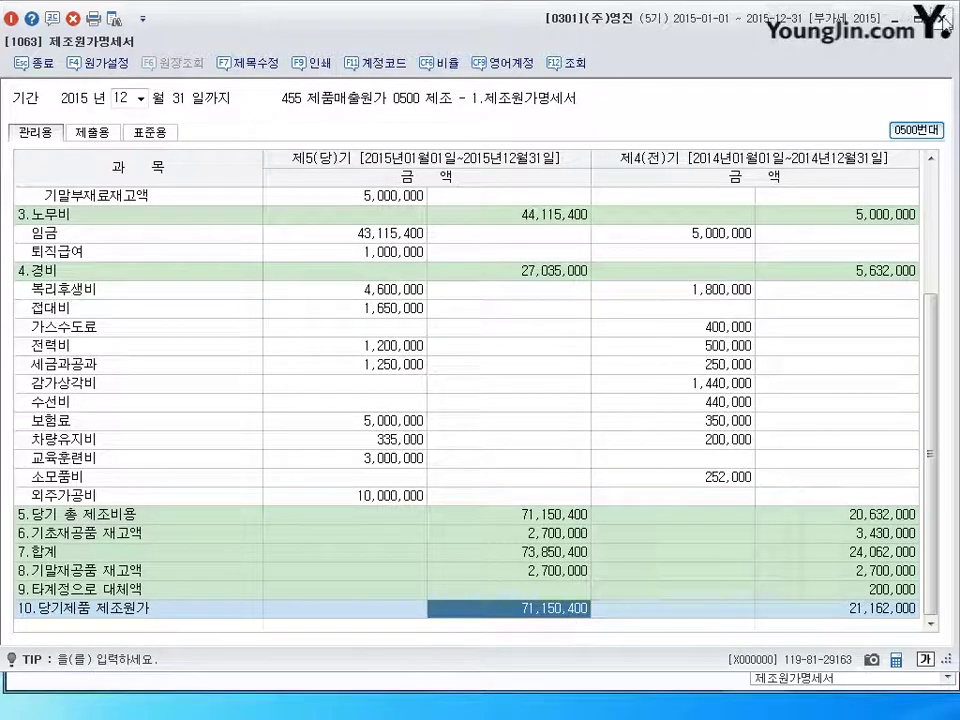
pyautogui.press('Escape')
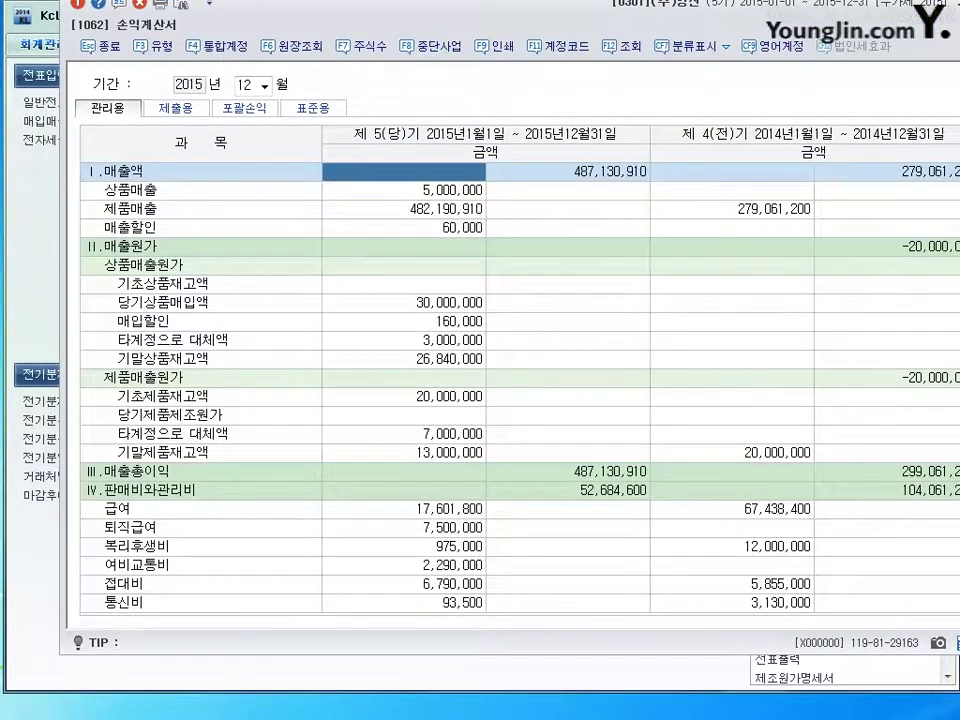
# Review the December 손익계산서 from 당기제품제조원가 down to 당기순이익, and close the statement.
pyautogui.doubleClick(535, 10)
pyautogui.scroll(-13, 310, 350)
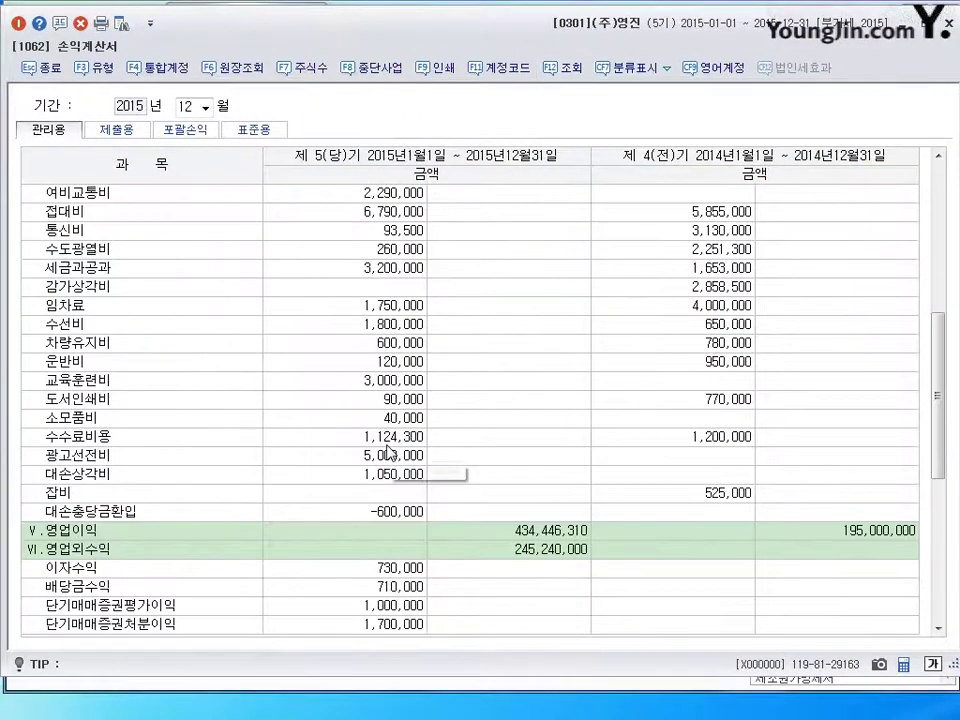
pyautogui.scroll(13, 388, 453)
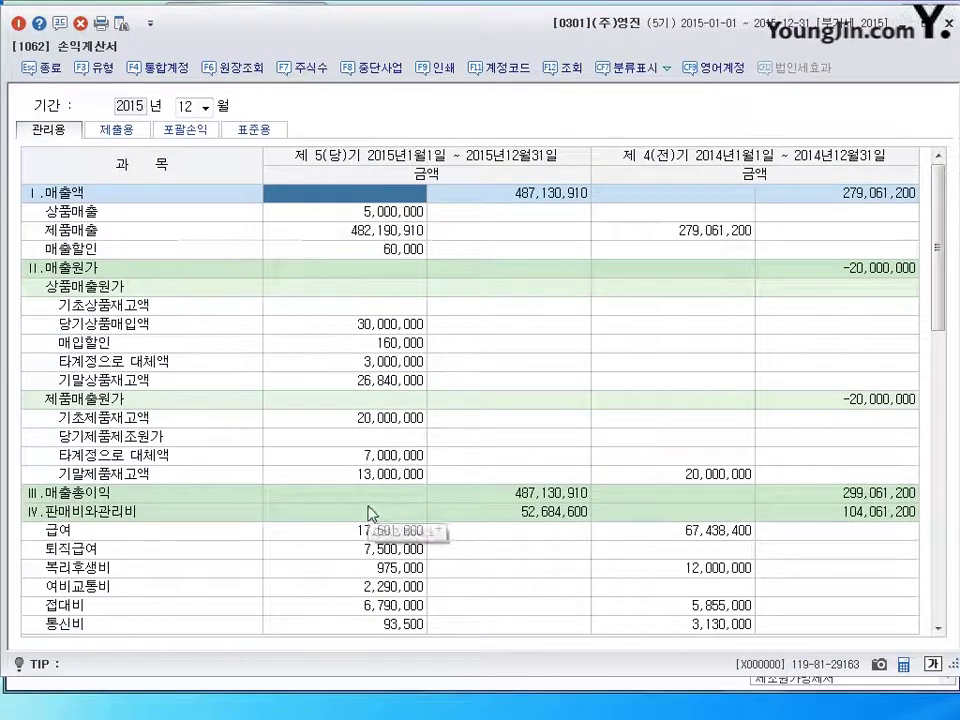
pyautogui.click(379, 440)
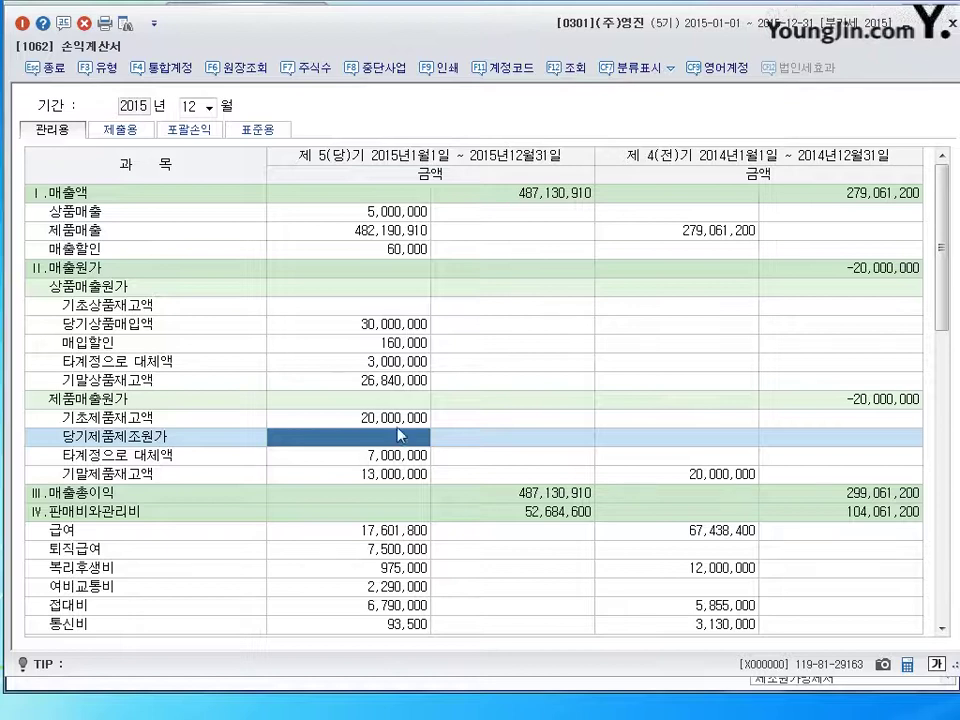
pyautogui.scroll(-10, 317, 574)
pyautogui.scroll(-1, 330, 580)
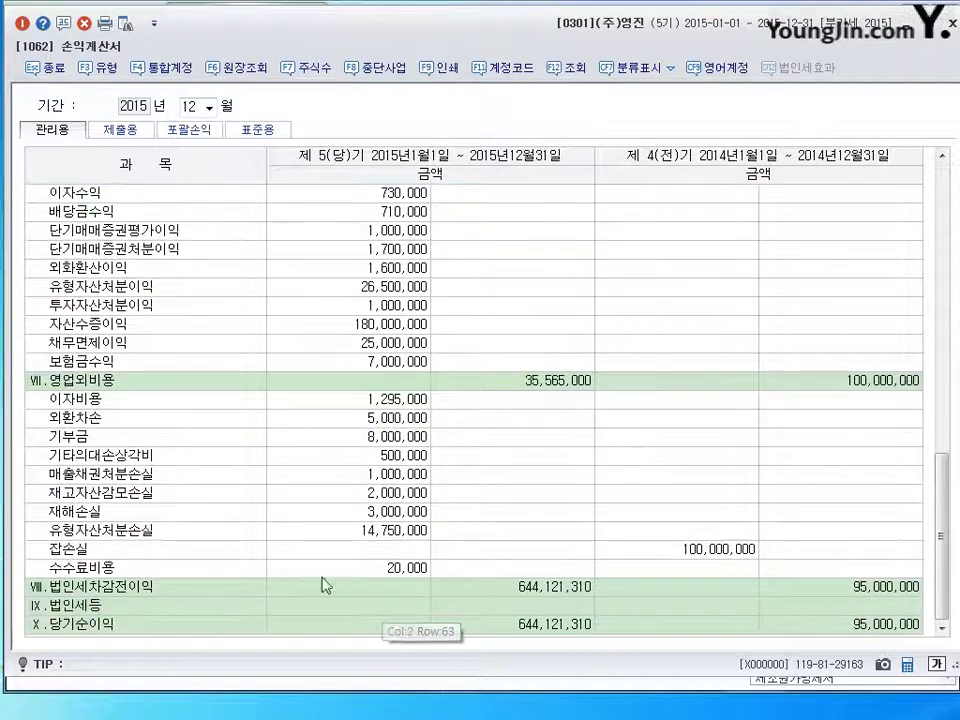
pyautogui.click(948, 20)
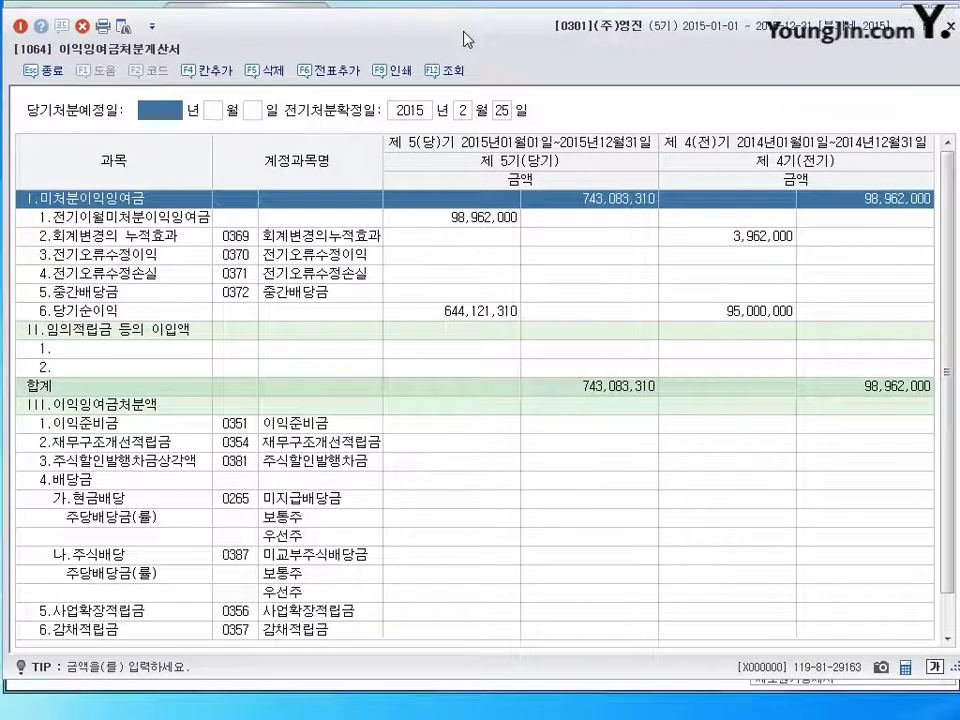
# Set the 당기처분예정일 in 이익잉여금처분계산서 to 2016년 2월 28일.
pyautogui.write('201')
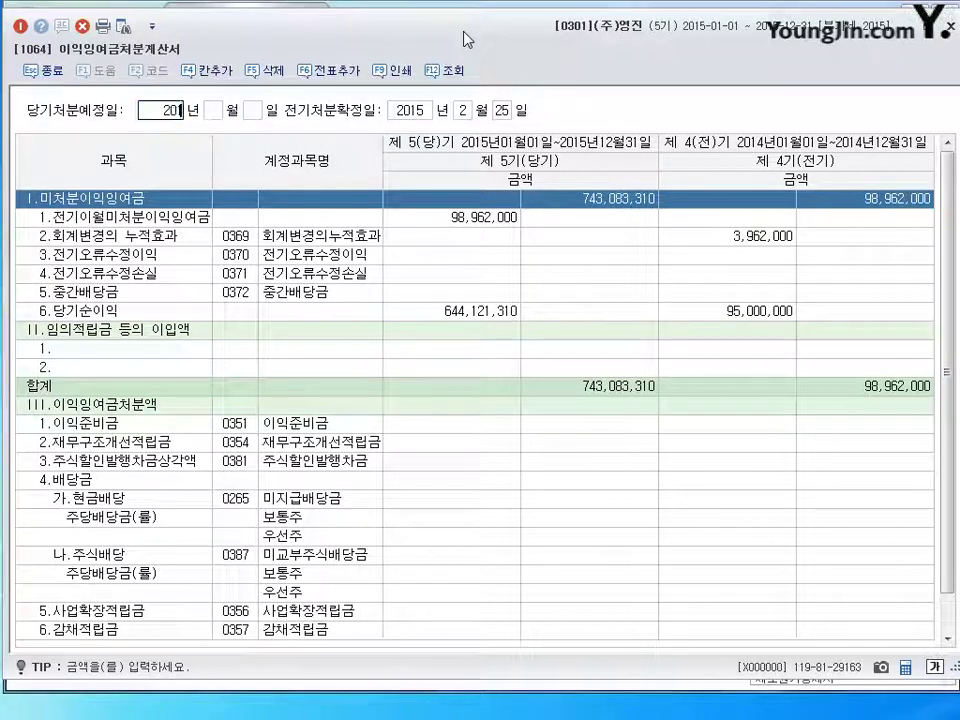
pyautogui.write('63')
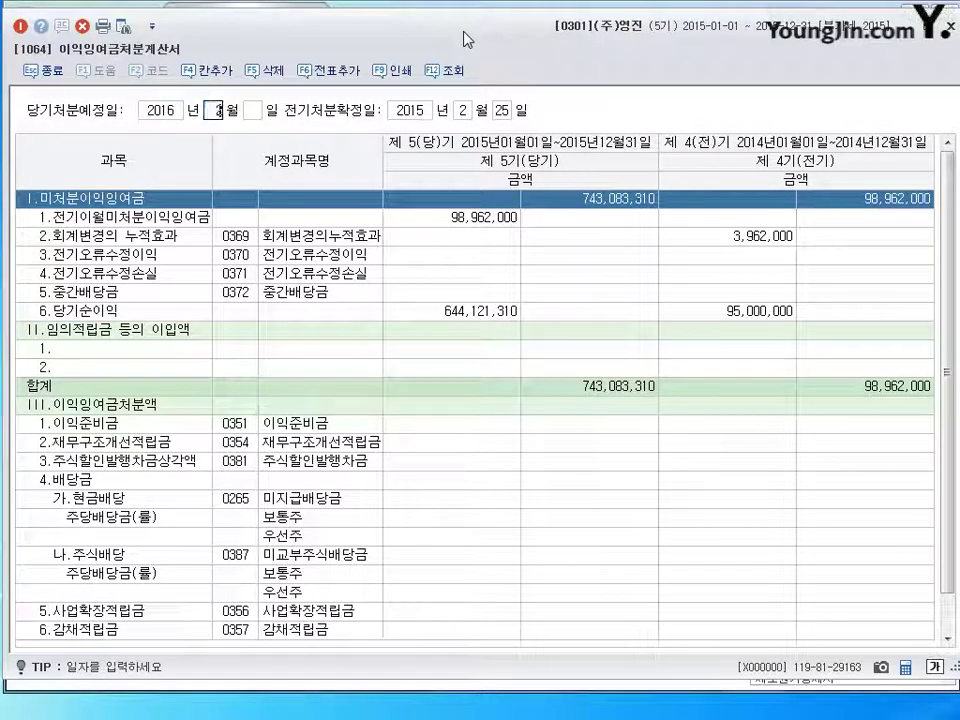
pyautogui.press('Return')
pyautogui.write('28')
pyautogui.press('Return')
pyautogui.press('Return')
pyautogui.press('Return')
pyautogui.press('Return')
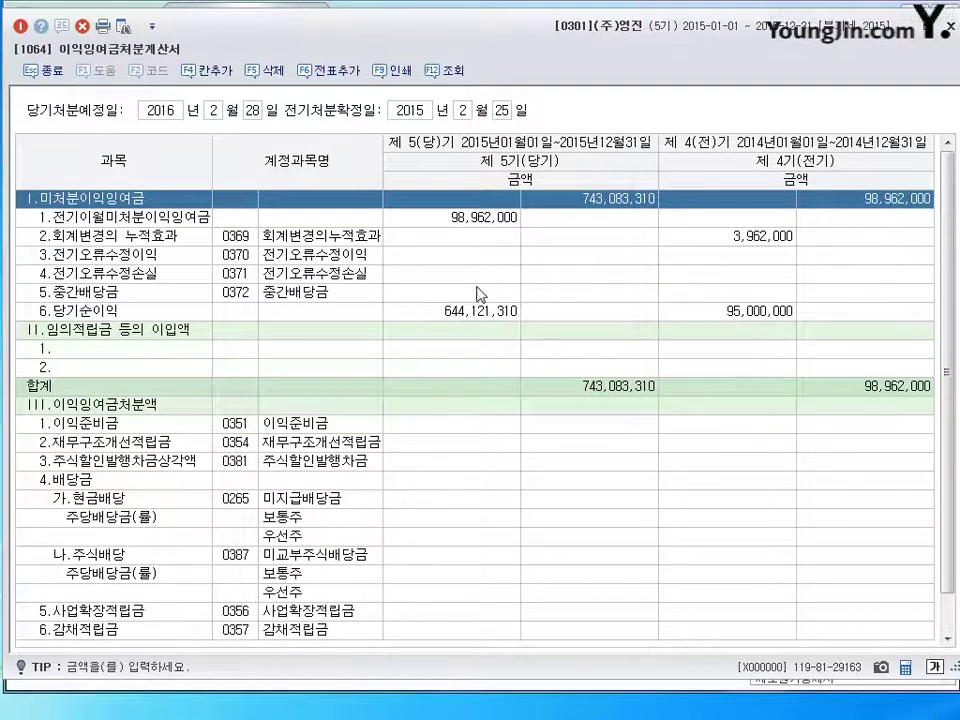
# Check the current-period 당기순이익 row and reload 이익잉여금처분계산서.
pyautogui.click(485, 329)
pyautogui.press('Up')
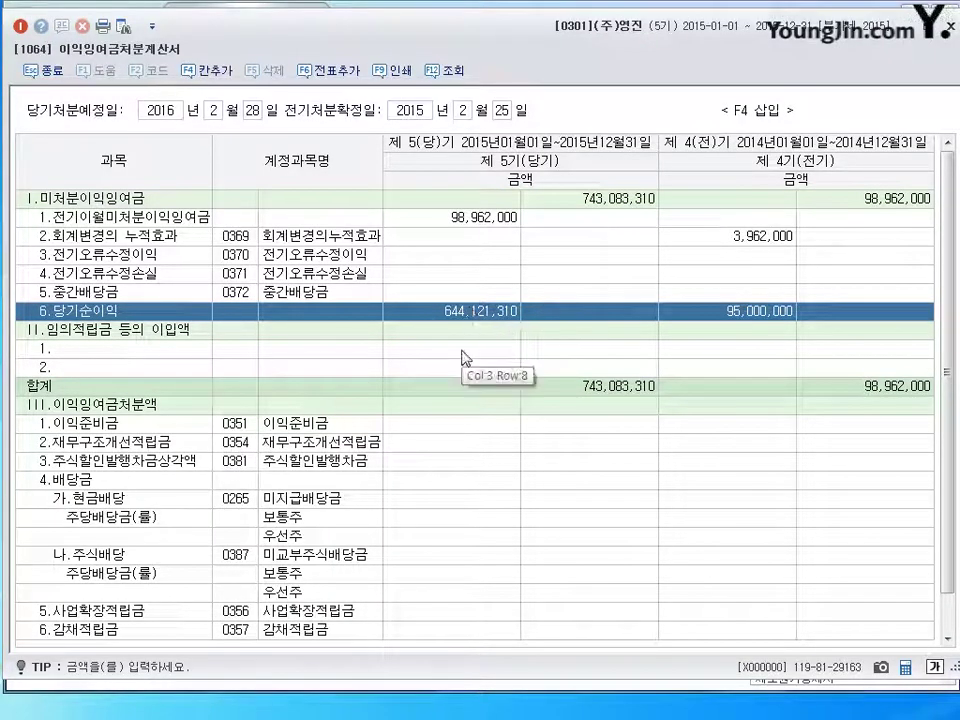
pyautogui.click(443, 71)
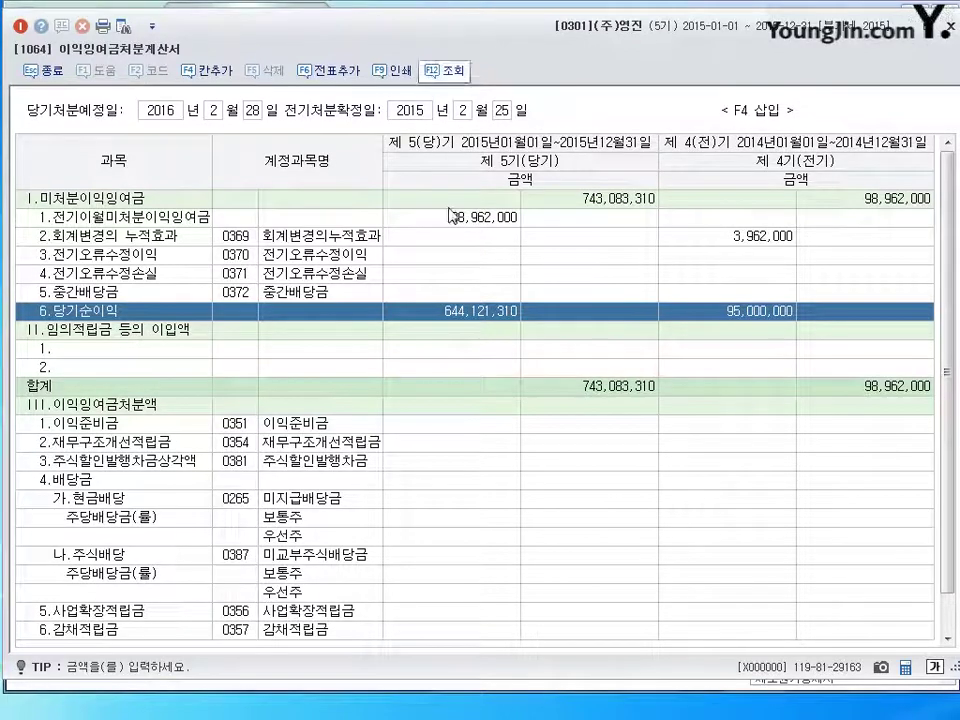
# Go through the current-period amount cells of 이익잉여금처분액, from 이익준비금 down to the 주식배당 rows.
pyautogui.click(455, 428)
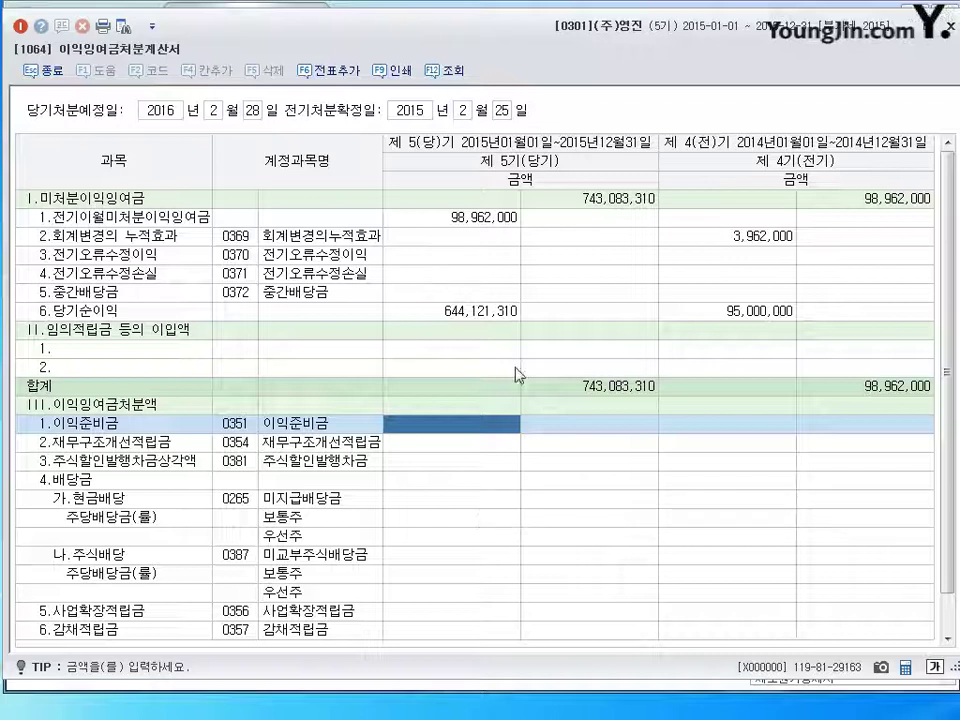
pyautogui.press('Return')
pyautogui.press('Return')
pyautogui.press('Return')
pyautogui.press('Return')
pyautogui.press('Return')
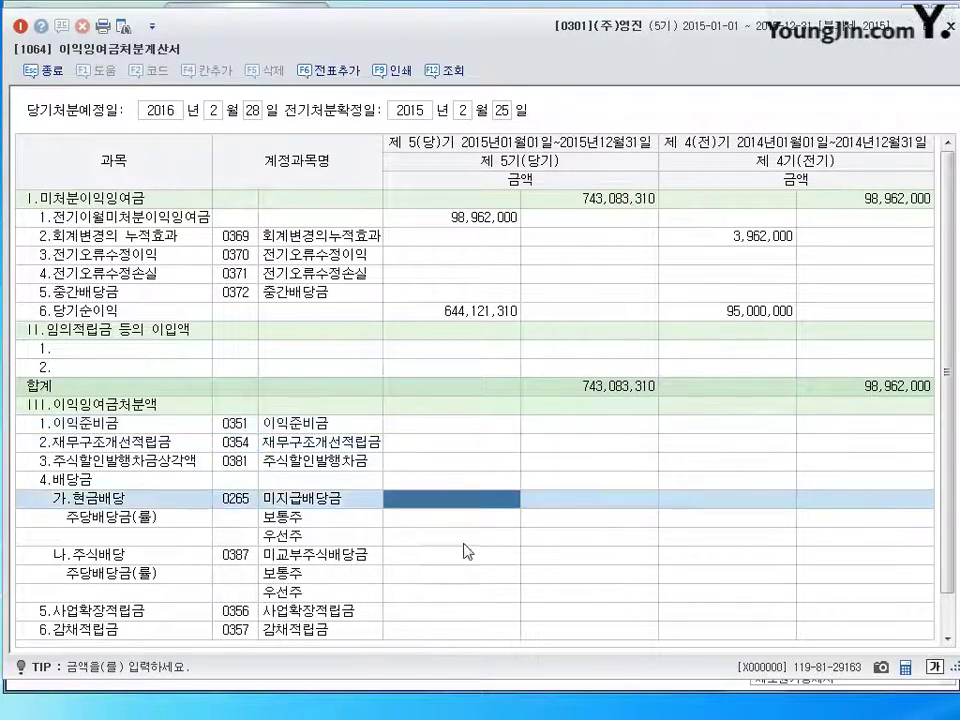
pyautogui.press('Return')
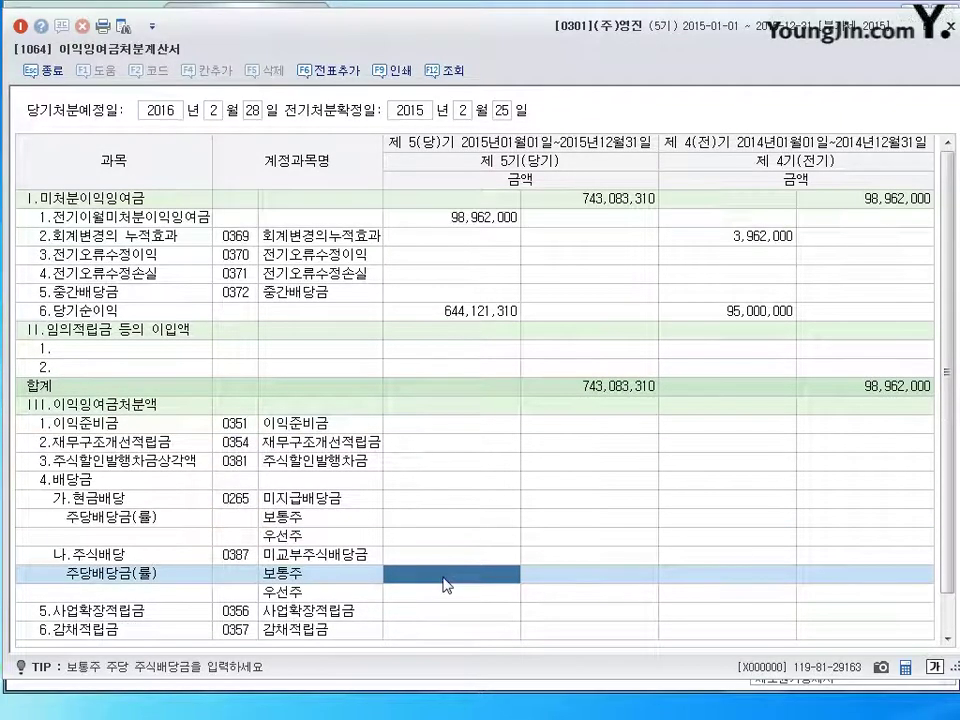
# Look at the item, account code and amount cells of the first row under 임의적립금 등의 이입액.
pyautogui.click(118, 354)
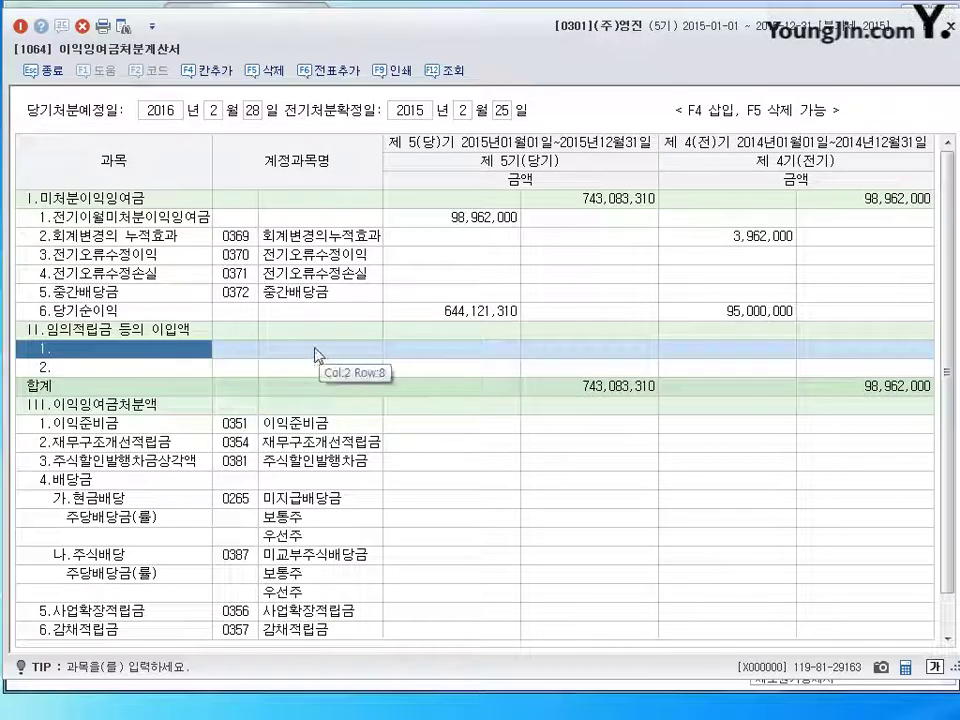
pyautogui.click(230, 350)
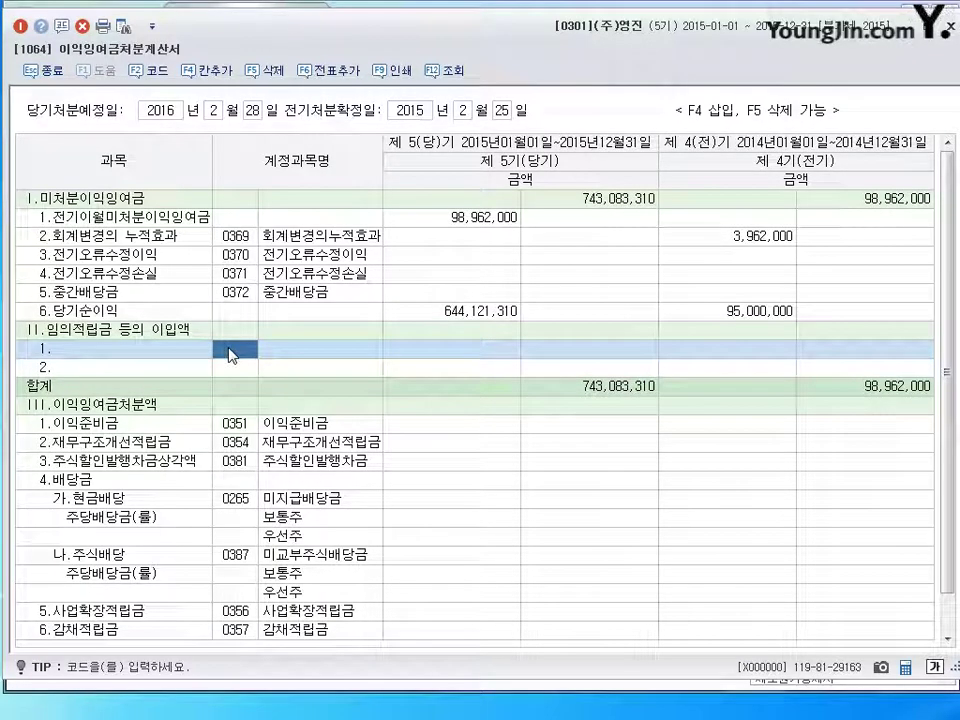
pyautogui.press('Return')
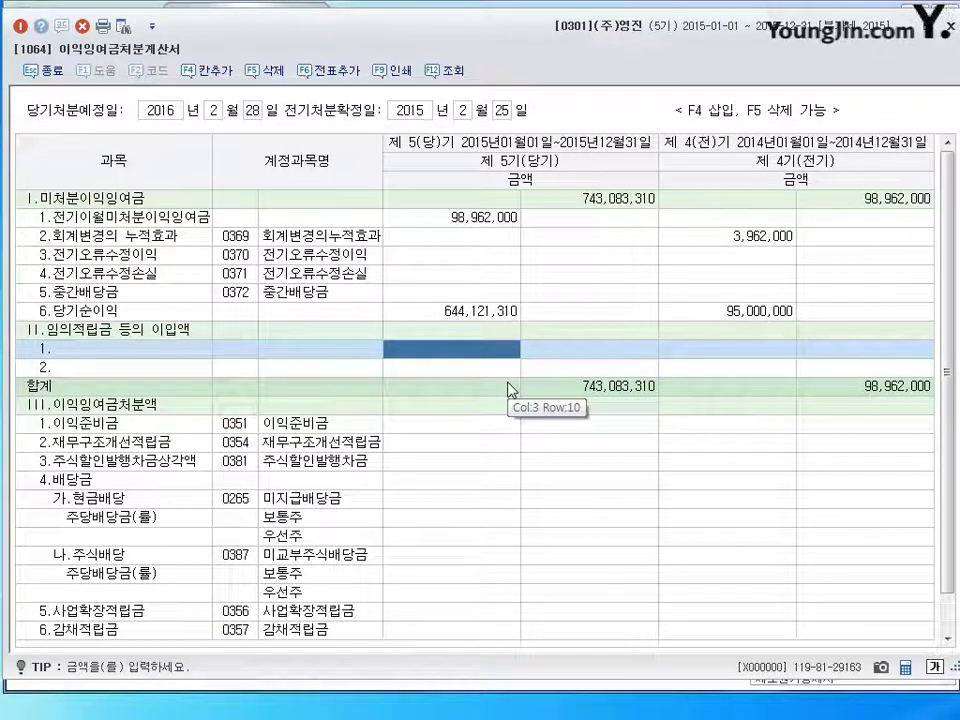
# Compare the current-period amount cells of 이익준비금 and 현금배당 under 이익잉여금처분액.
pyautogui.click(447, 425)
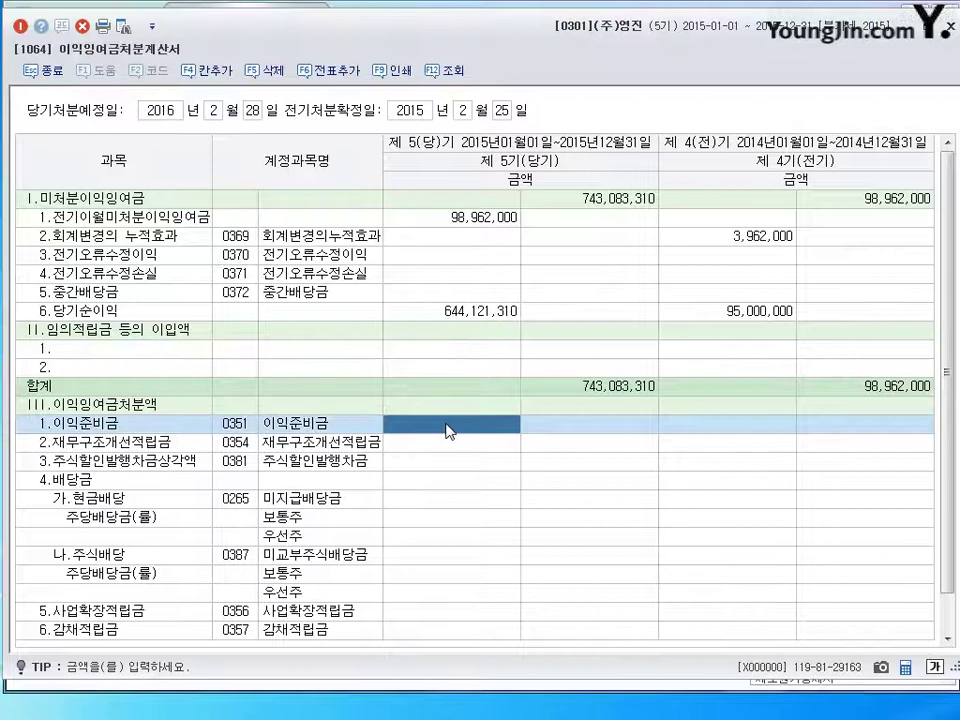
pyautogui.click(441, 504)
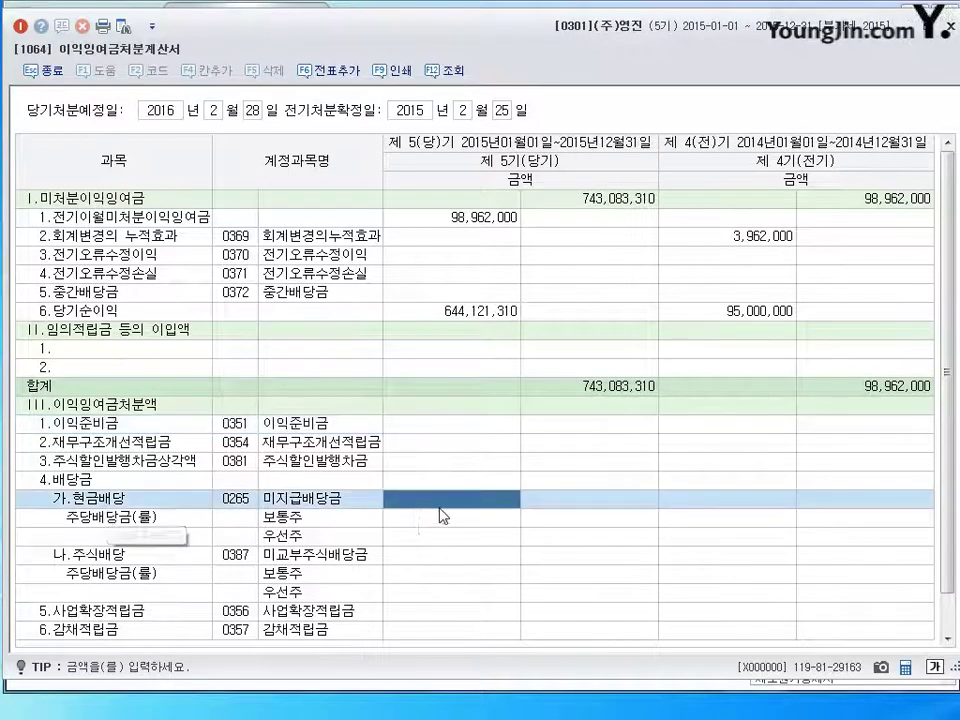
pyautogui.click(443, 425)
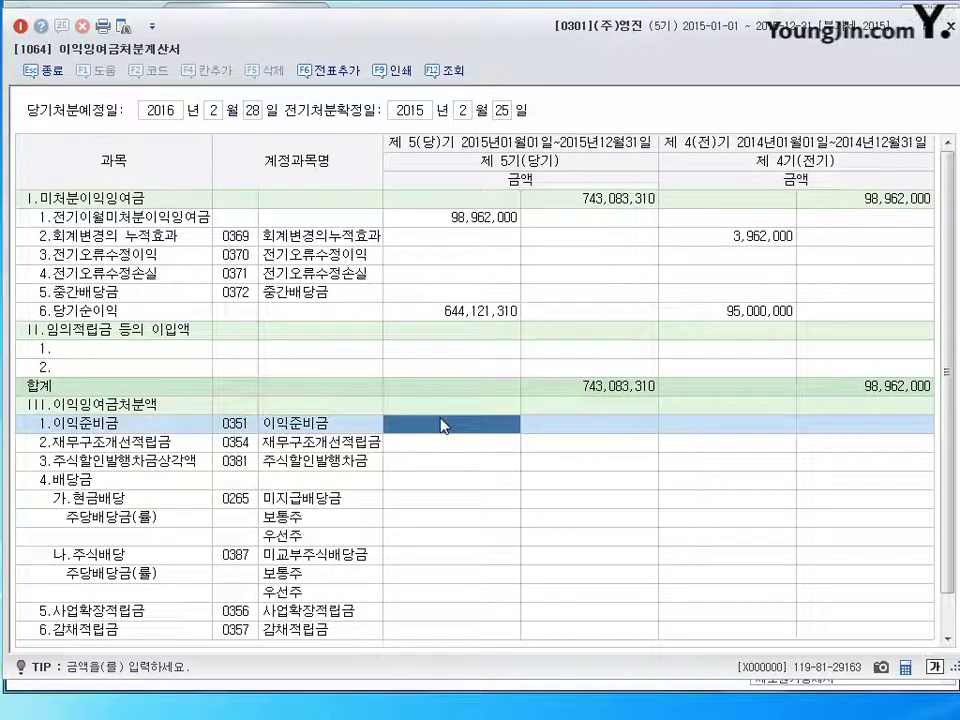
pyautogui.click(437, 500)
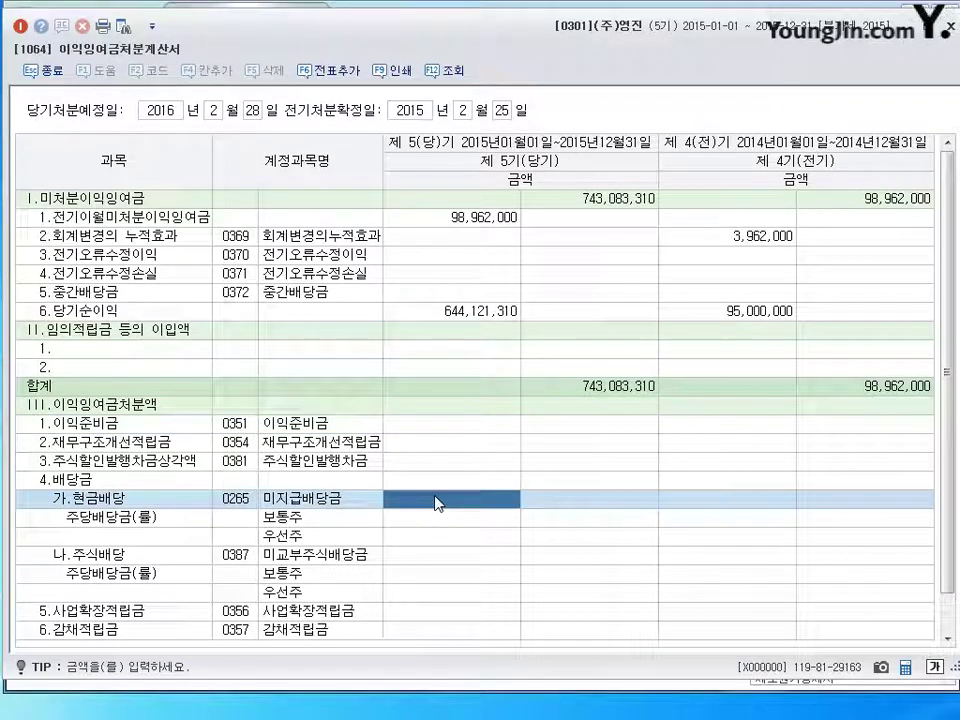
pyautogui.click(448, 426)
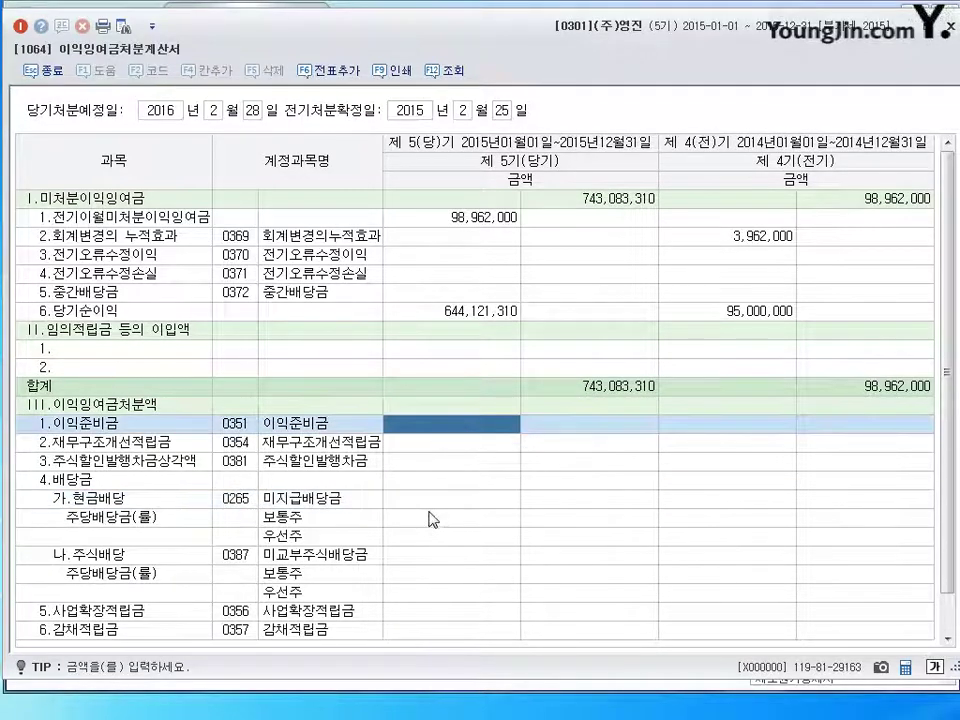
pyautogui.click(435, 500)
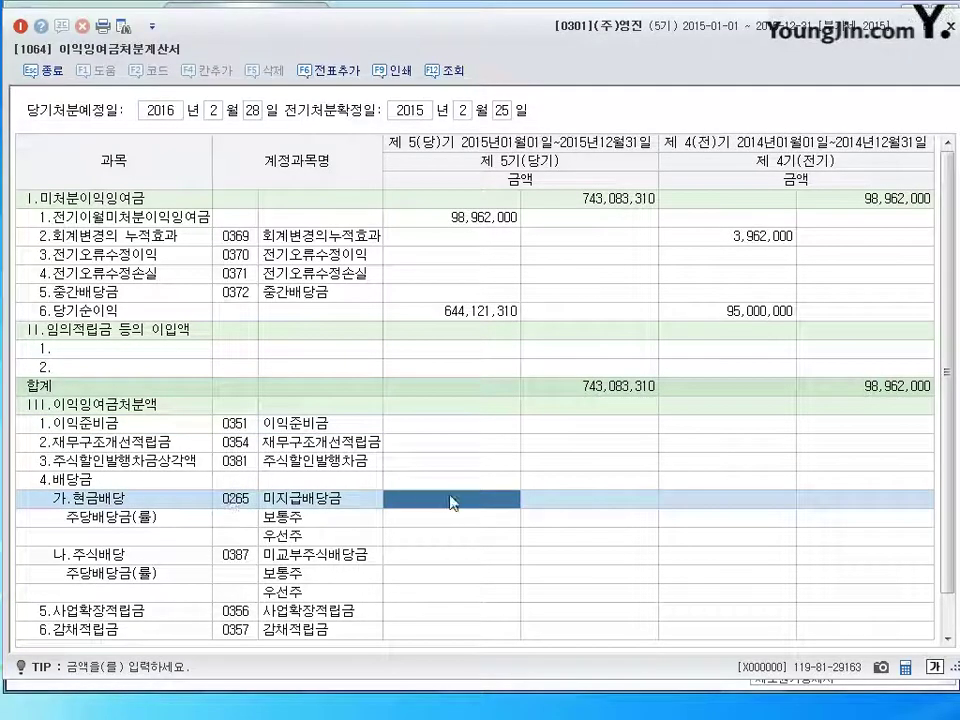
pyautogui.click(450, 426)
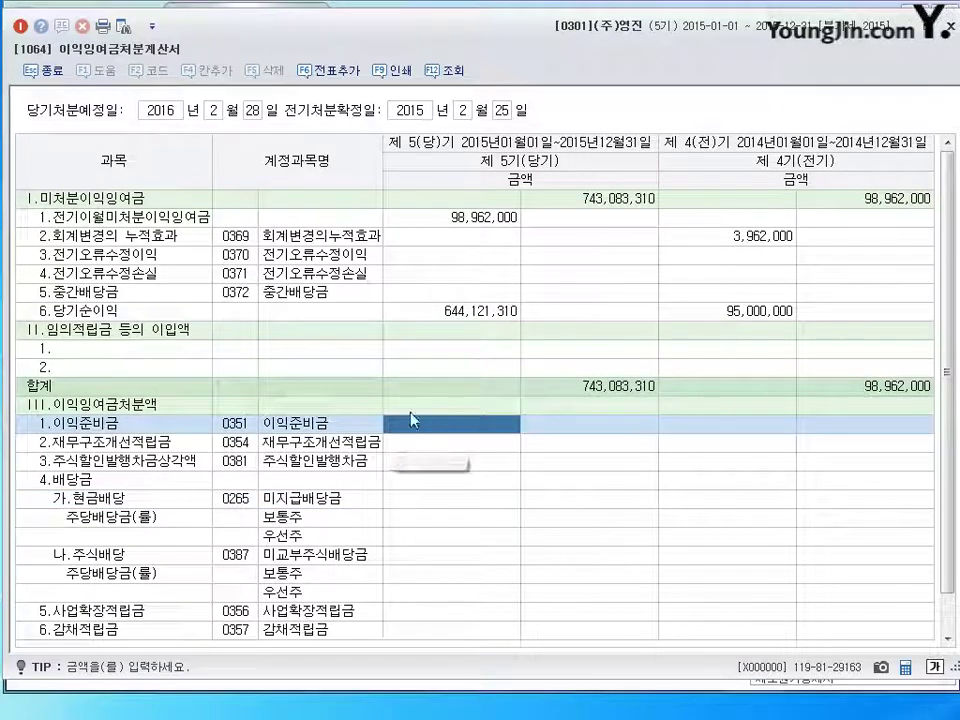
# Review the 이익잉여금처분액 rows down to 차기이월미처분이익잉여금, including 사업확장적립금, 주식할인발행차금상각액 and the 배당금 items.
pyautogui.scroll(-1, 427, 494)
pyautogui.click(430, 479)
pyautogui.click(430, 573)
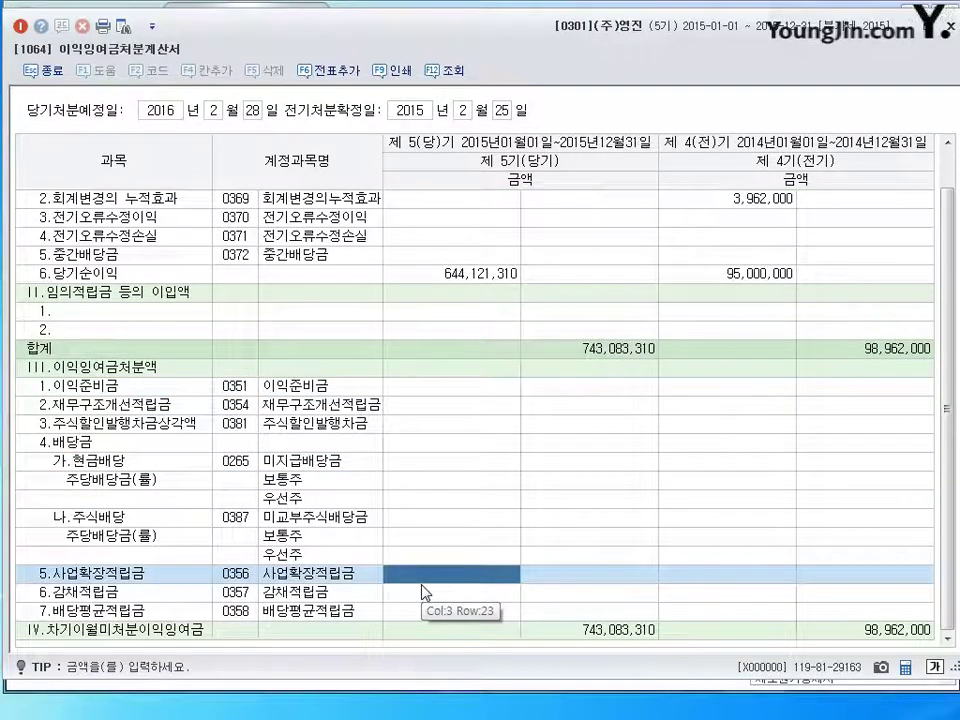
pyautogui.scroll(1, 455, 476)
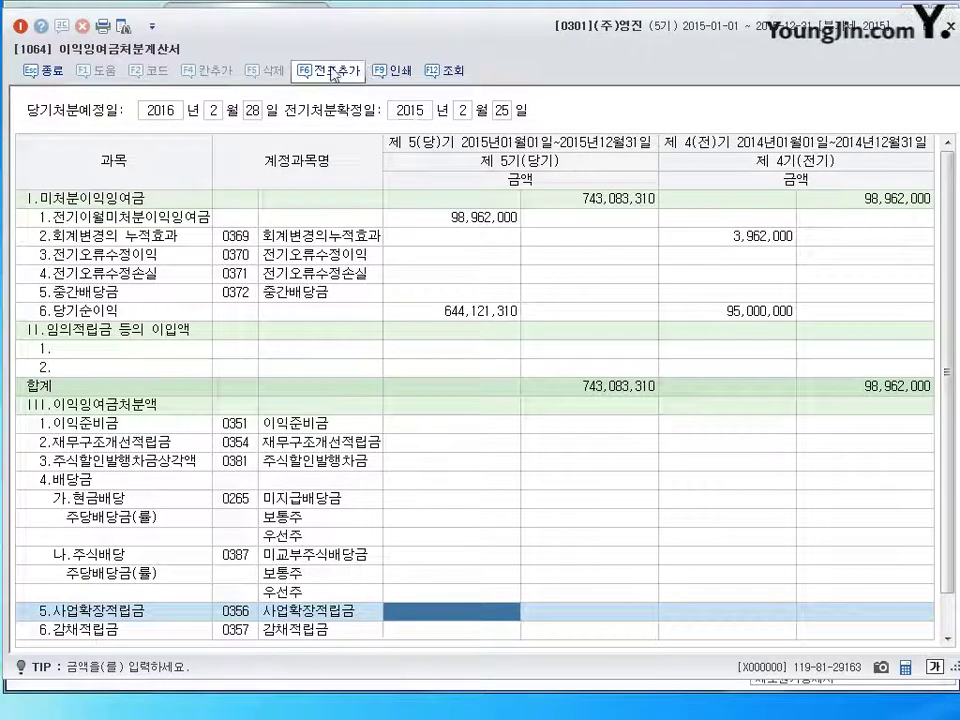
pyautogui.click(510, 460)
pyautogui.press('Down')
pyautogui.press('Down')
pyautogui.press('Down')
pyautogui.press('Down')
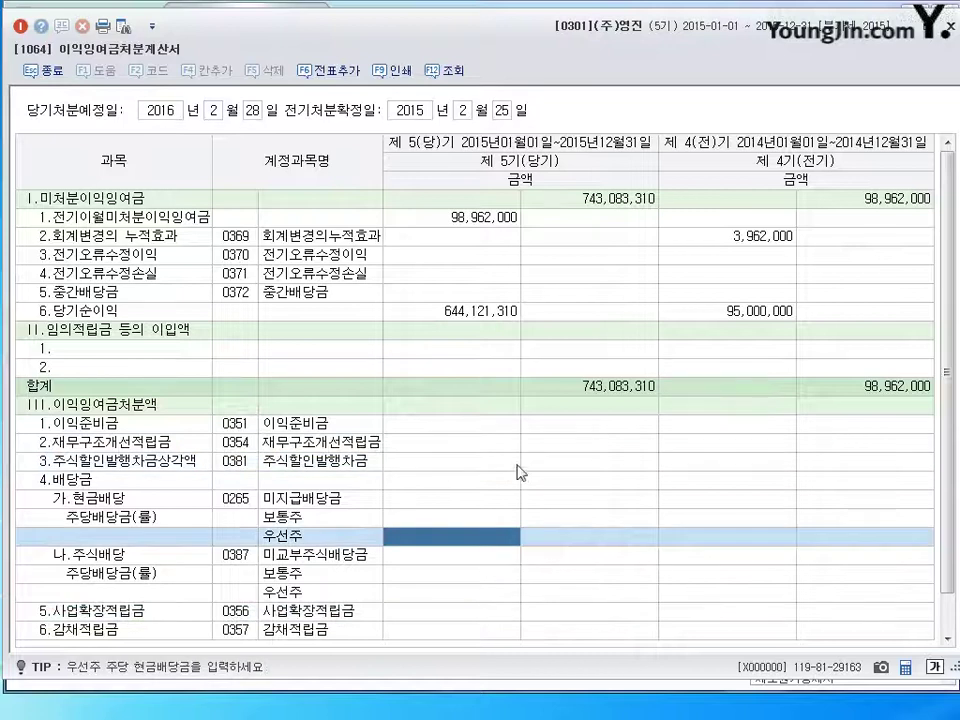
pyautogui.click(475, 460)
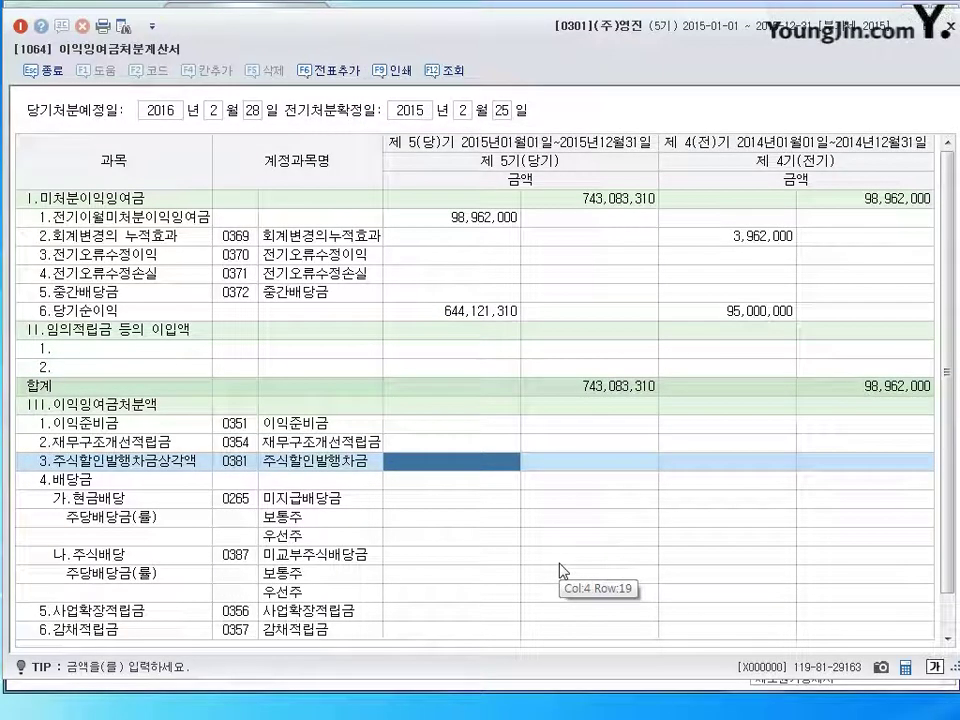
# Check the 미처분이익잉여금 row for both periods and the current-period 당기순이익.
pyautogui.click(904, 203)
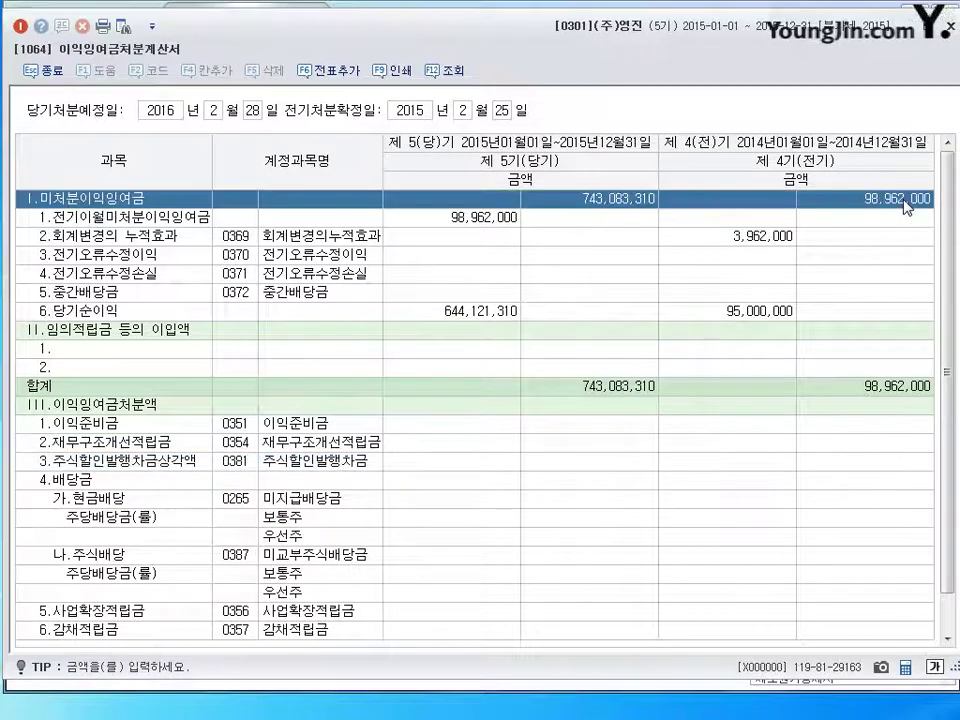
pyautogui.click(479, 316)
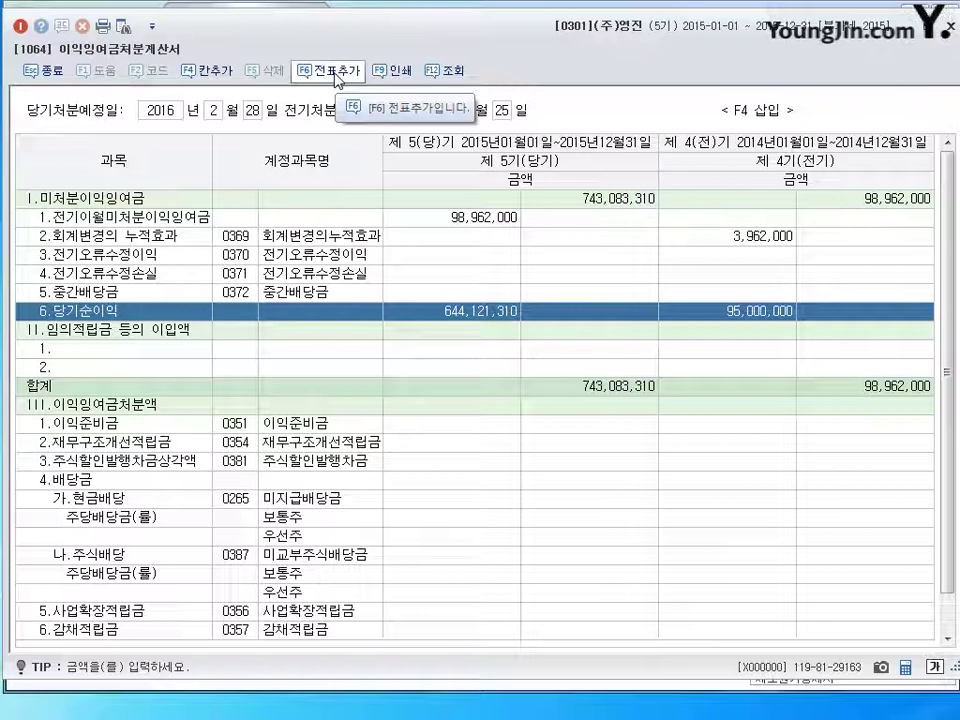
pyautogui.click(870, 204)
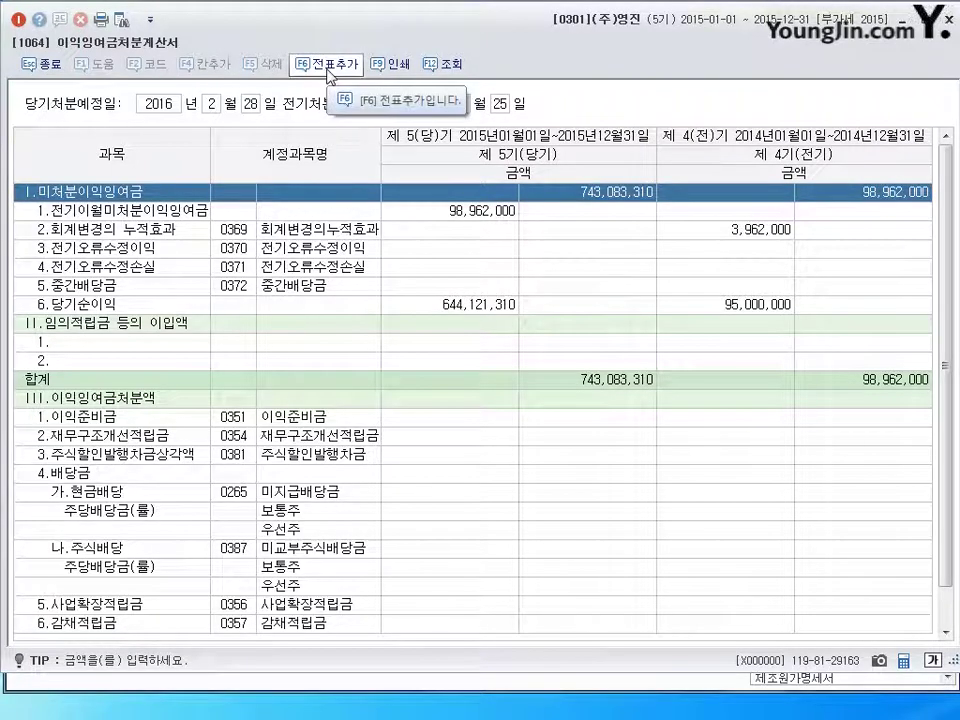
# Add the closing vouchers to the general journal with 전표추가 and close 이익잉여금처분계산서.
pyautogui.click(326, 66)
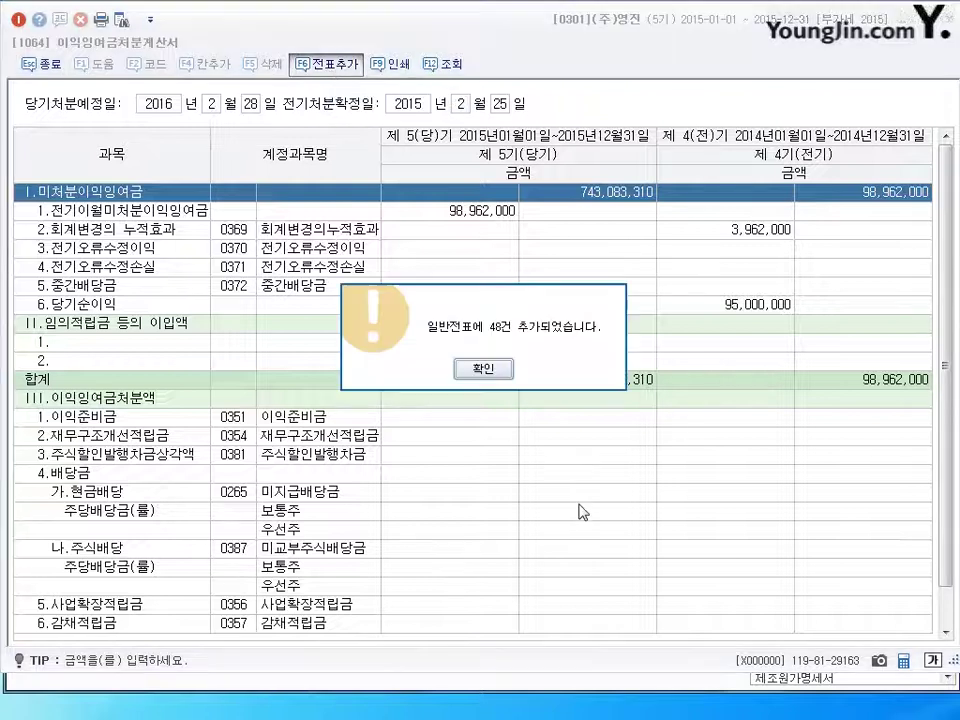
pyautogui.click(484, 368)
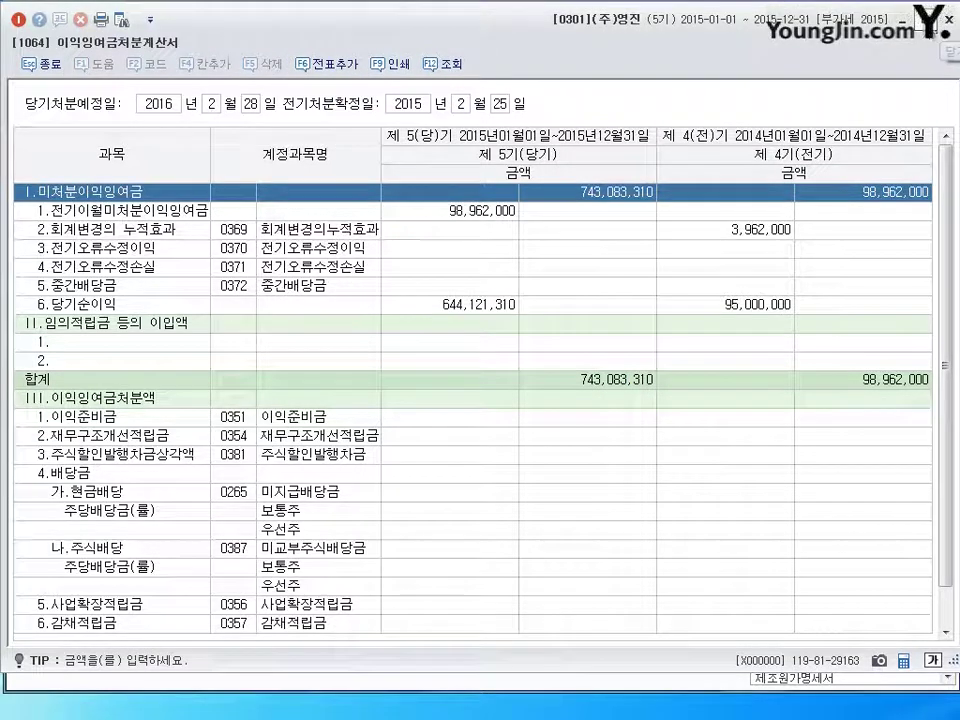
pyautogui.click(948, 18)
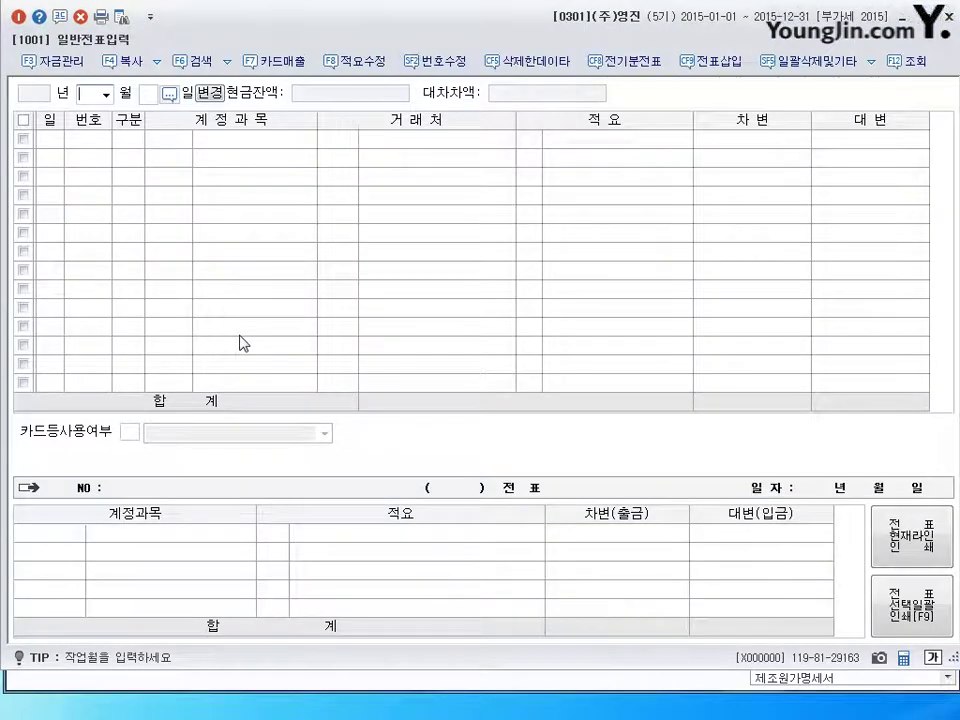
# Load the 일반전표입력 entries for December 31, 2015.
pyautogui.write('12')
pyautogui.press('Return')
pyautogui.write('31')
pyautogui.press('Return')
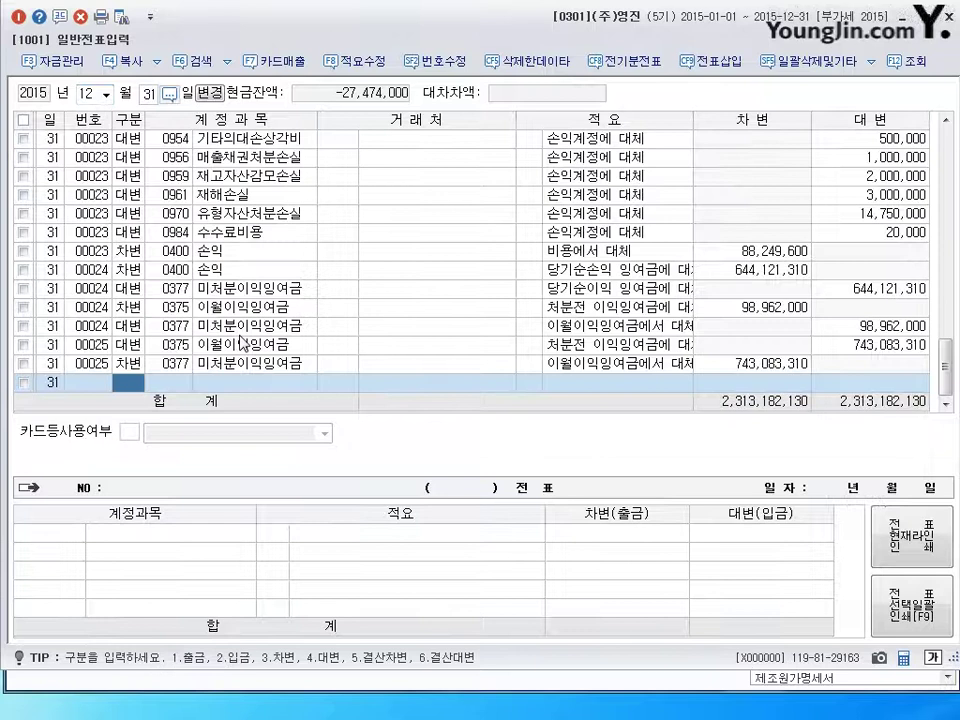
# Review voucher 24's 이월이익잉여금 transfer and the 손익 account transfer entries in voucher 23.
pyautogui.click(240, 307)
pyautogui.press('Up')
pyautogui.press('Up')
pyautogui.press('Up')
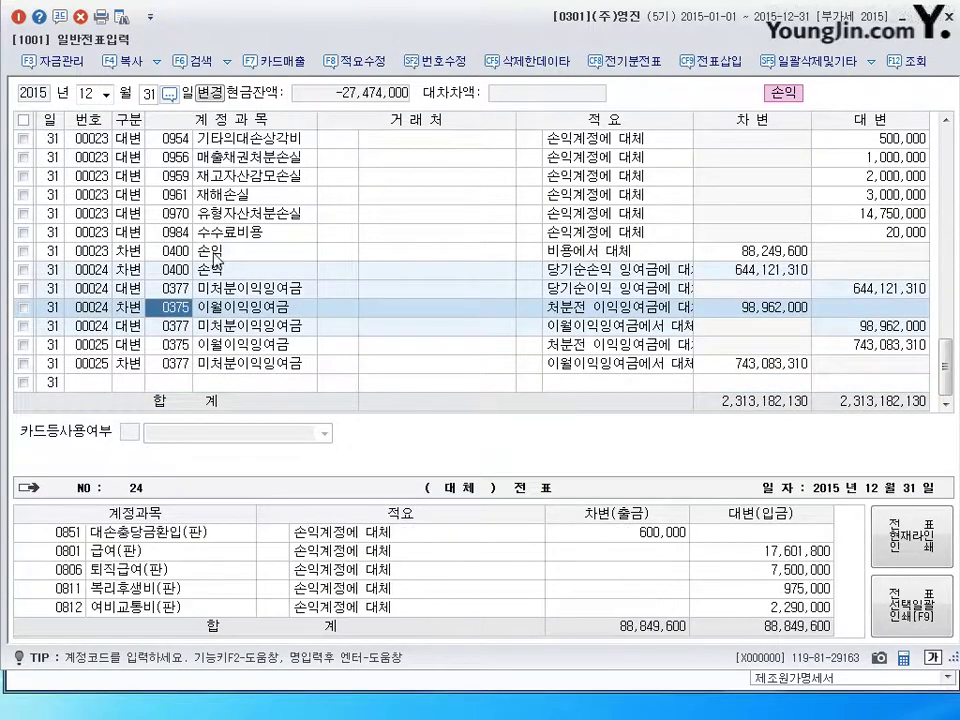
pyautogui.scroll(5, 240, 307)
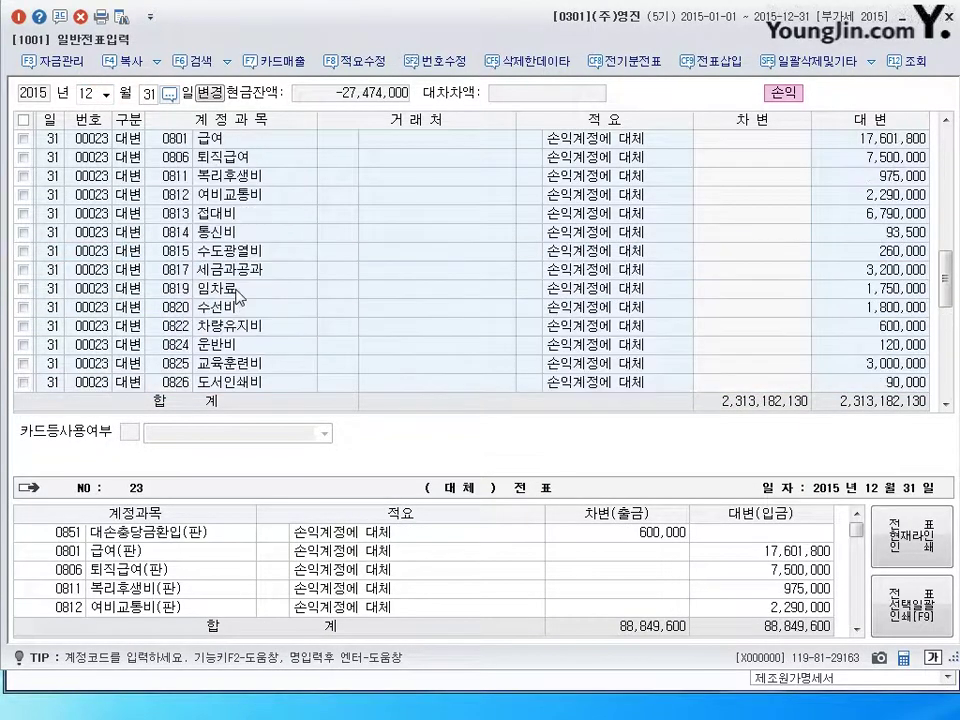
pyautogui.scroll(5, 239, 290)
pyautogui.scroll(-4, 240, 290)
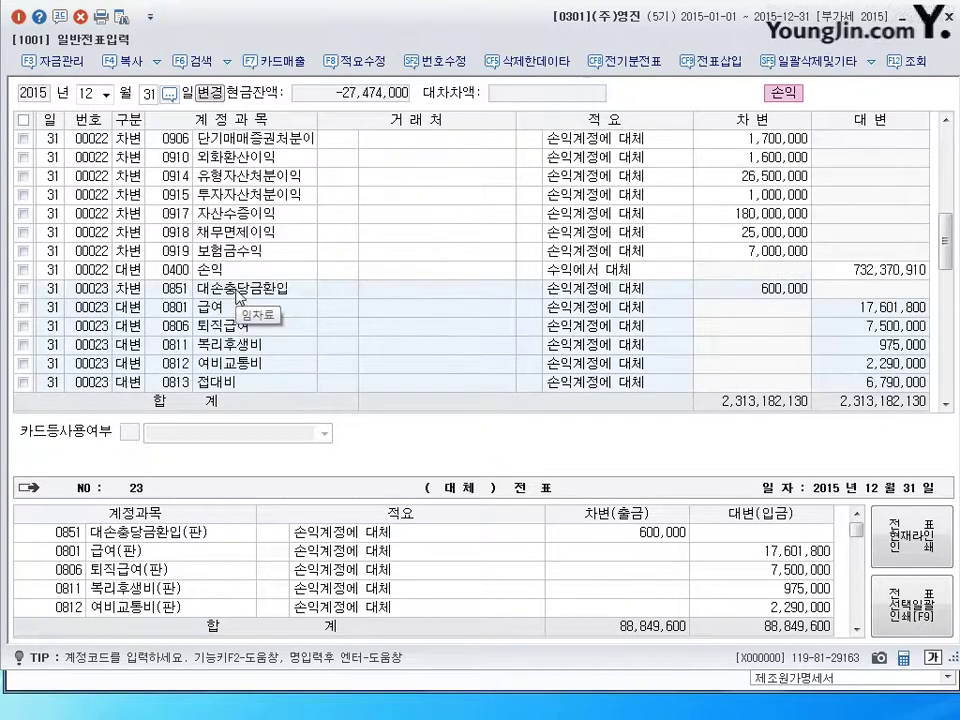
pyautogui.scroll(-10, 257, 297)
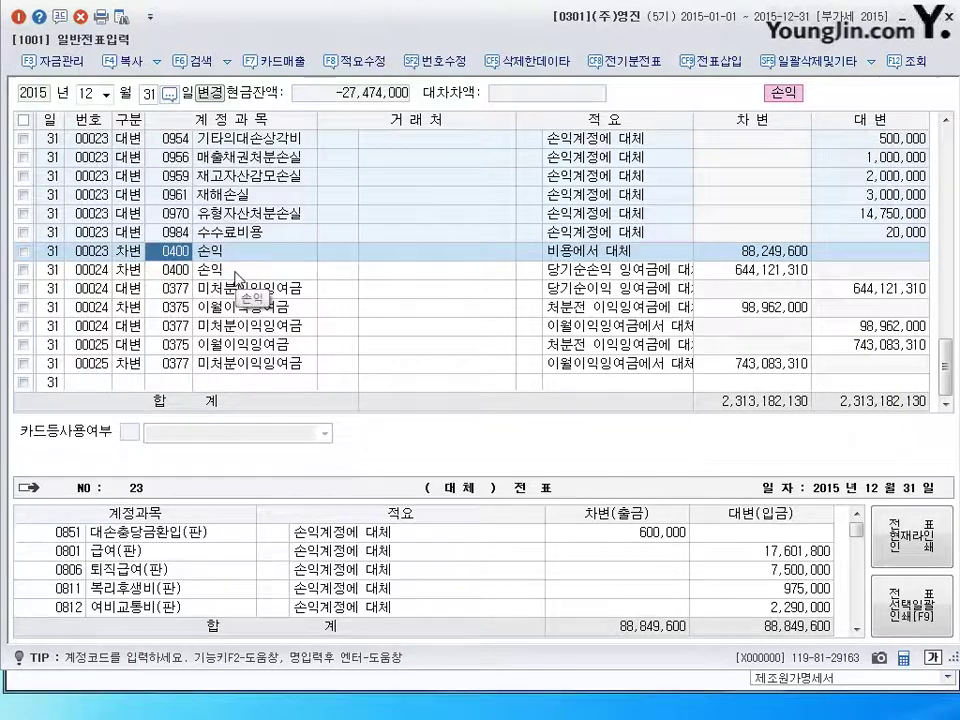
# Inspect the 손익 line of voucher 24 and the revenue transfer entries of voucher 22, starting with 상품매출.
pyautogui.click(236, 274)
pyautogui.scroll(5, 242, 355)
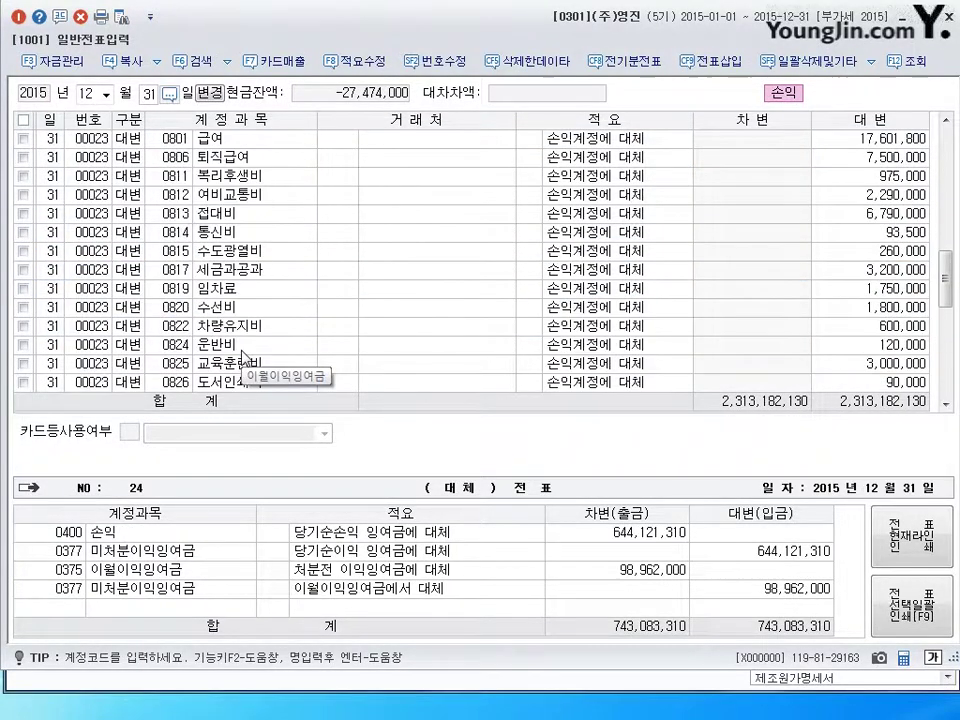
pyautogui.scroll(5, 242, 340)
pyautogui.click(242, 305)
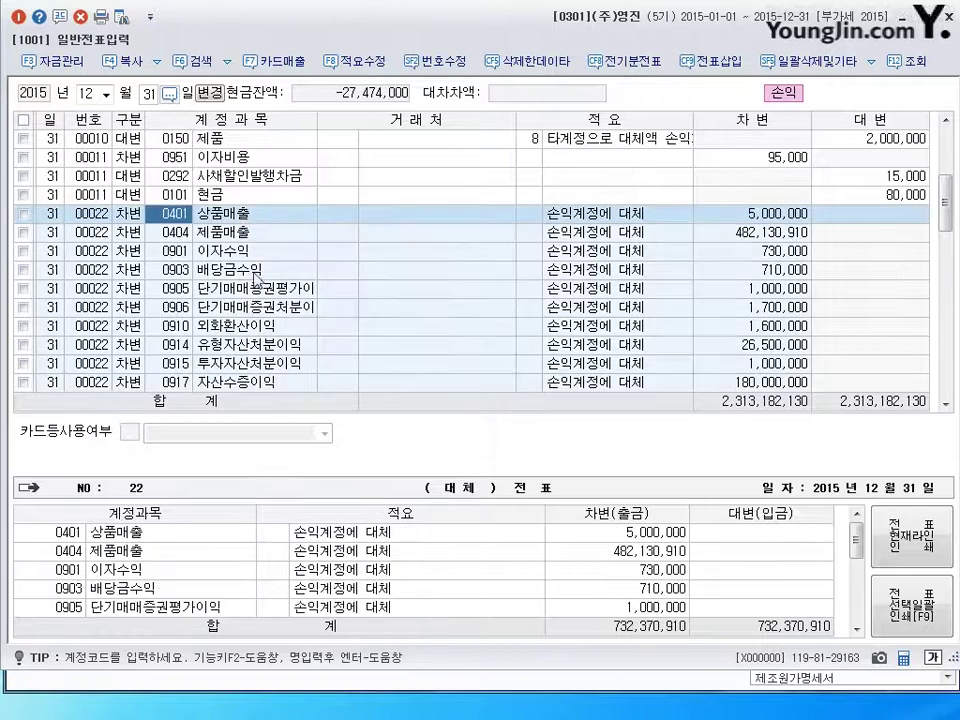
# Examine voucher 24's 미처분이익잉여금 credit and 이월이익잉여금 debit lines in the December 31 journal.
pyautogui.scroll(-5, 240, 303)
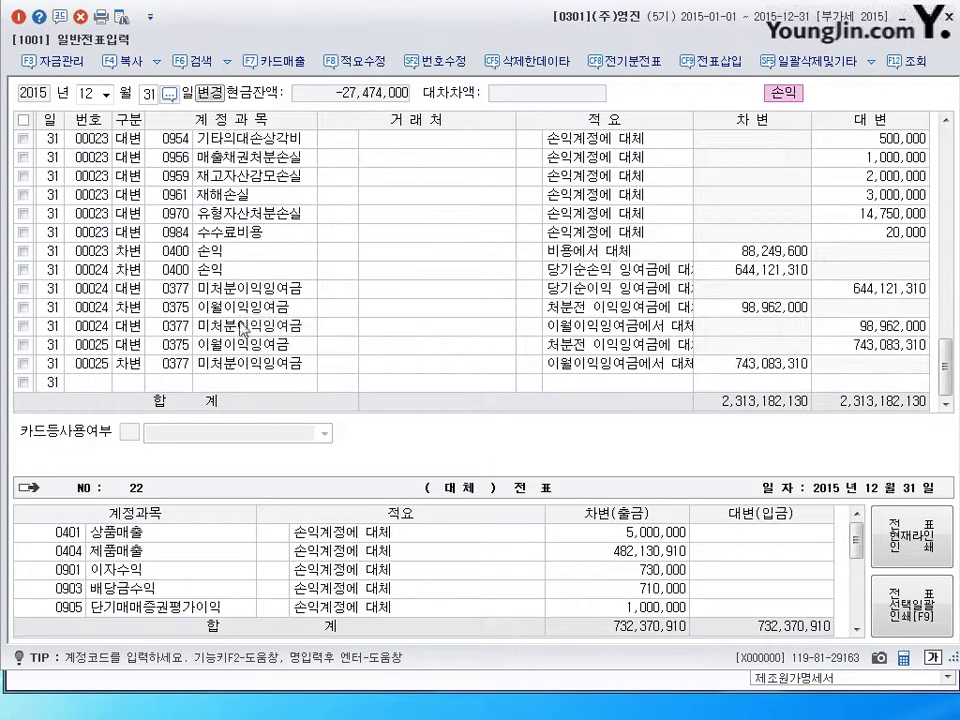
pyautogui.click(236, 291)
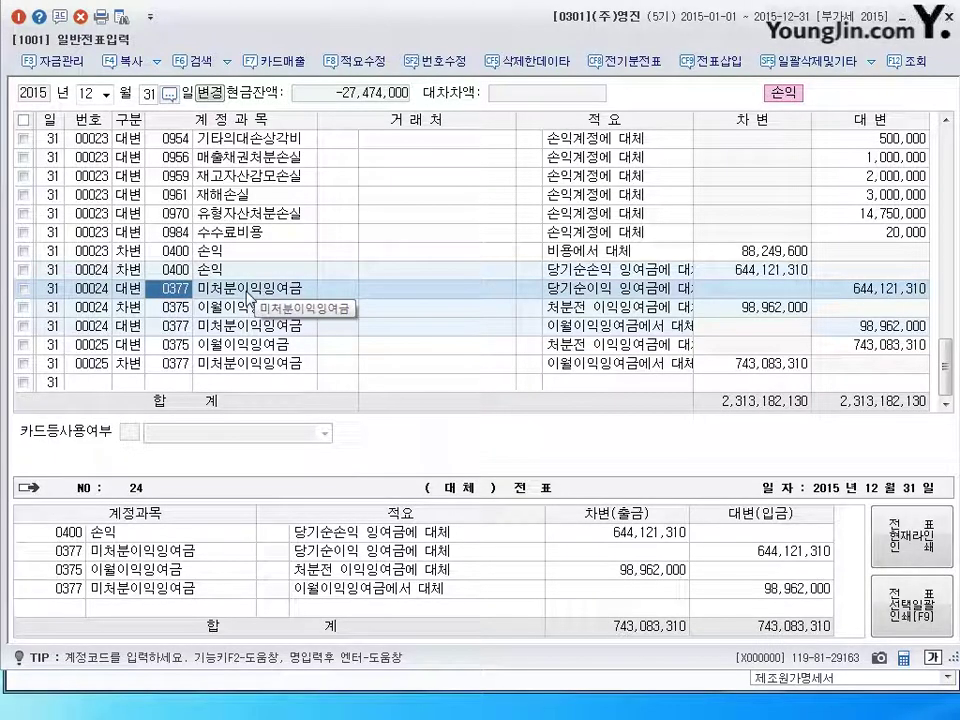
pyautogui.click(265, 310)
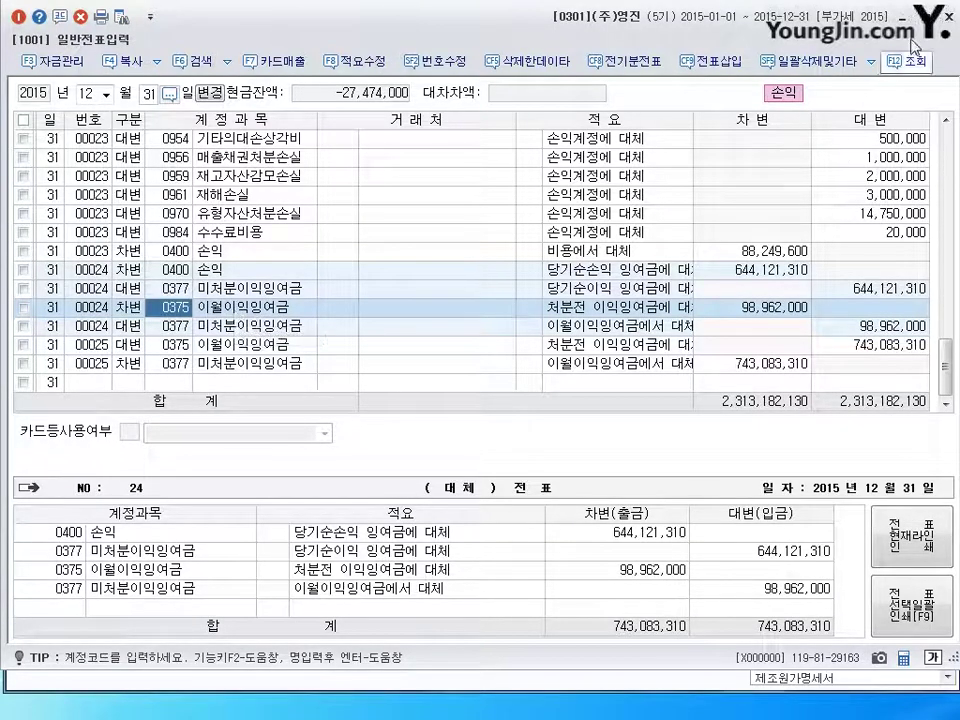
# Load the 재무상태표 for December 2015, check its 미처분 이익잉여금 against 이익잉여금처분계산서, and close it.
pyautogui.press('Escape')
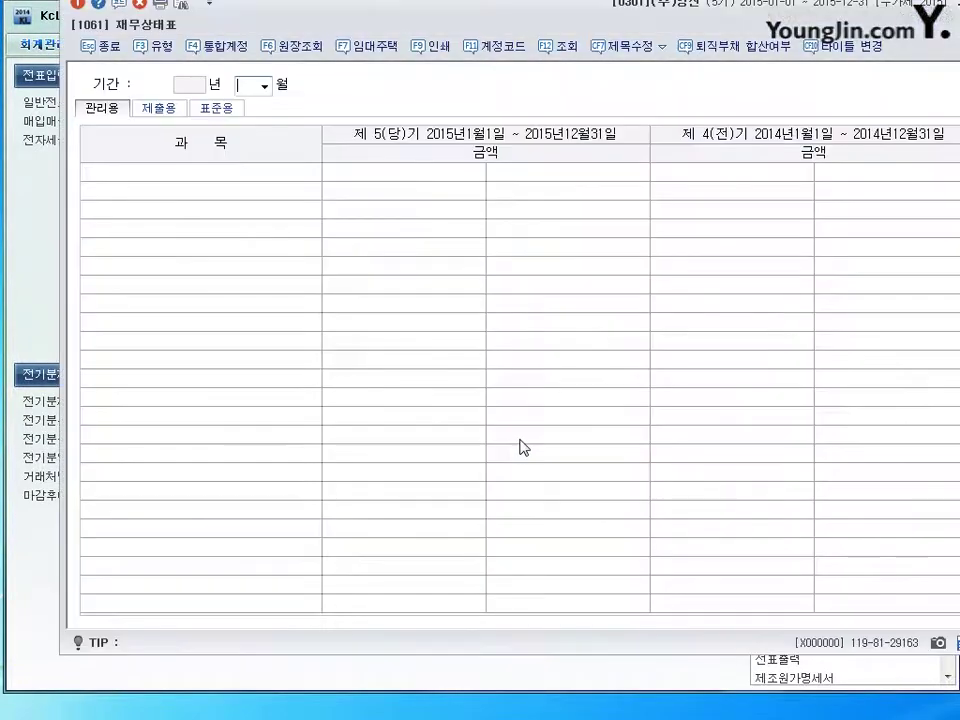
pyautogui.write('12')
pyautogui.press('Return')
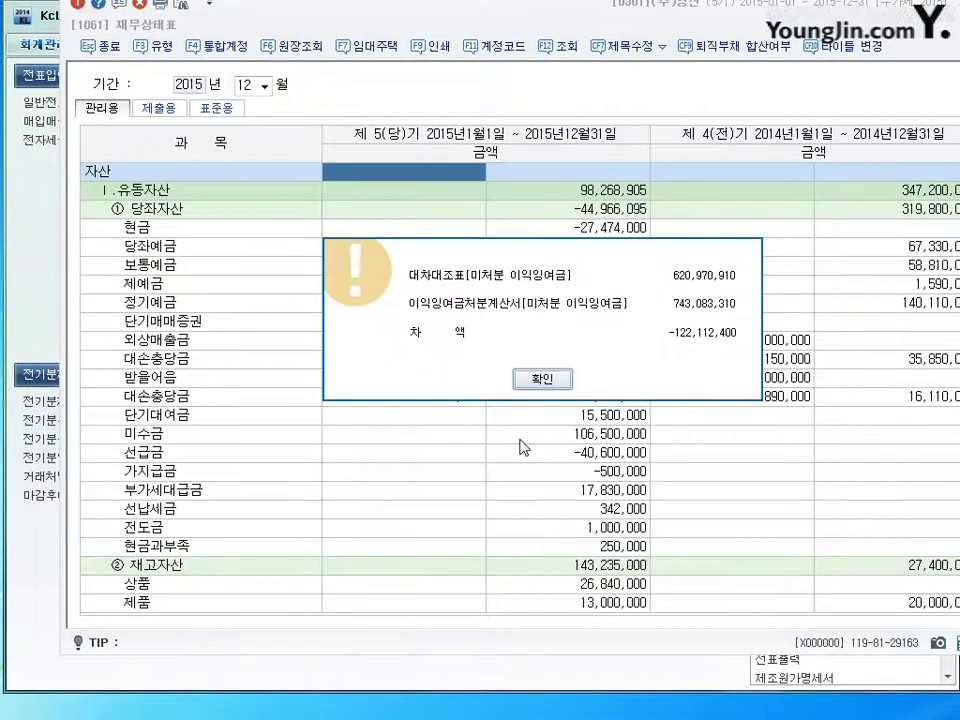
pyautogui.click(545, 379)
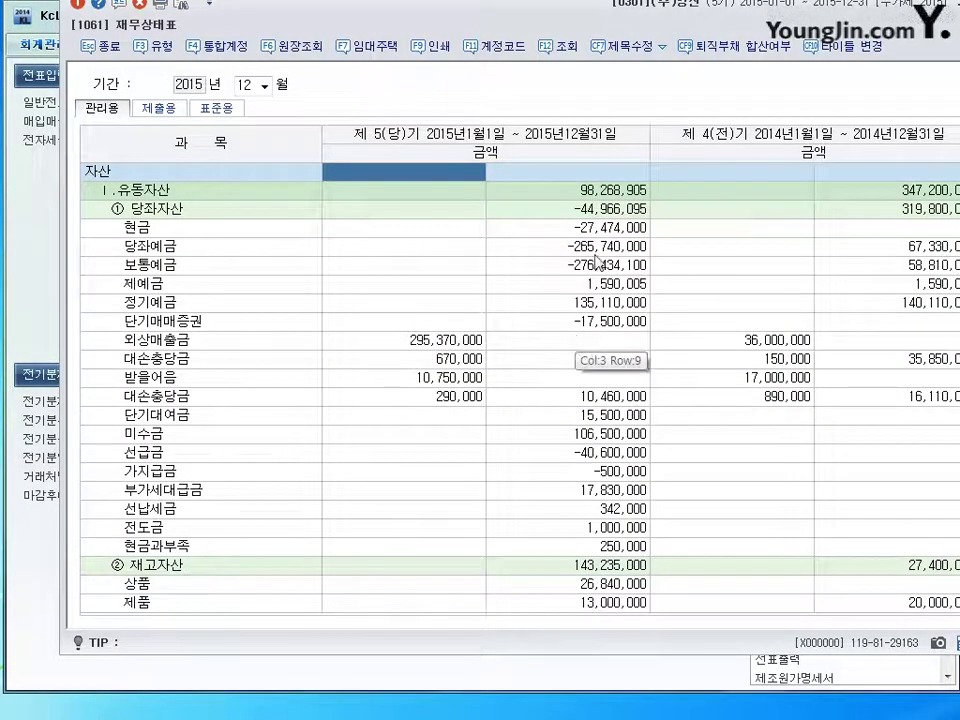
pyautogui.press('Escape')
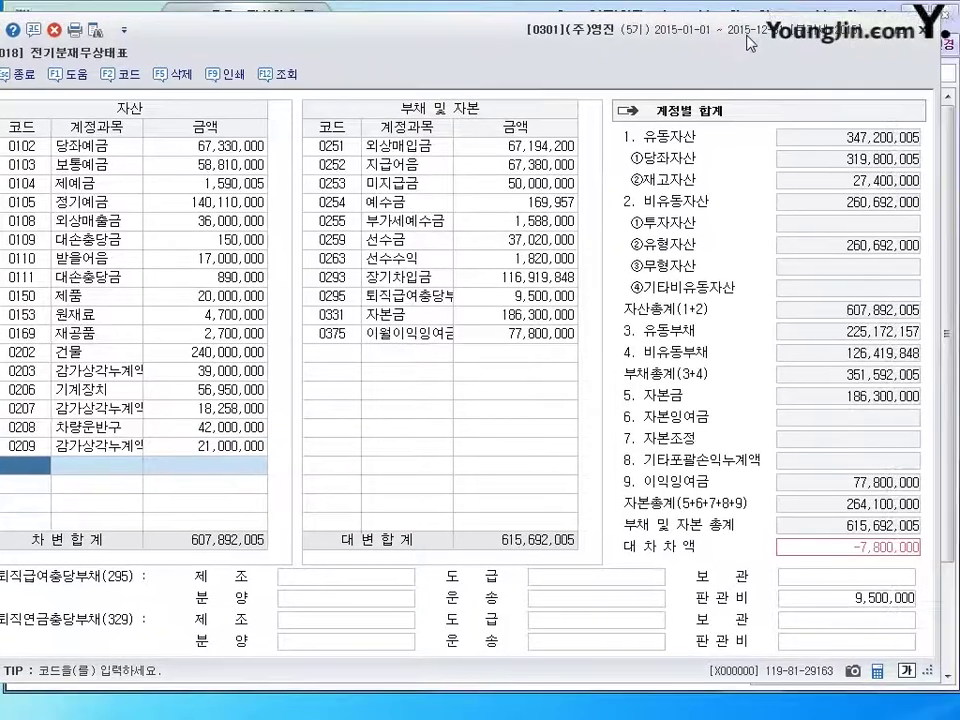
# Close 전기분재무상태표 and 일반전표입력, and check the current-period figures in 이익잉여금처분계산서.
pyautogui.click(922, 30)
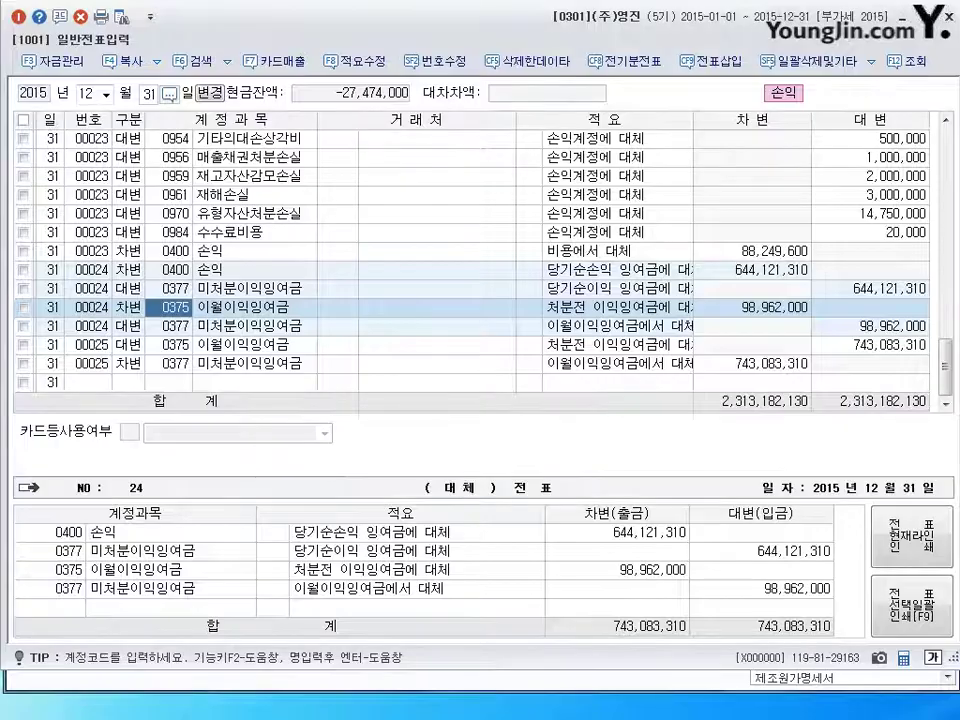
pyautogui.click(945, 30)
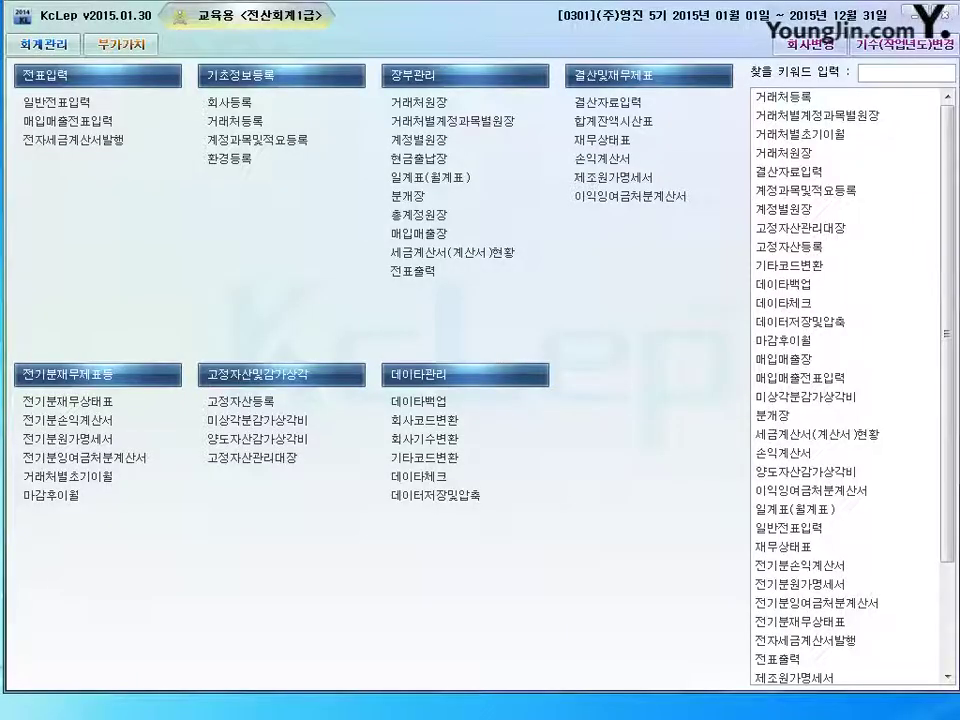
pyautogui.click(630, 196)
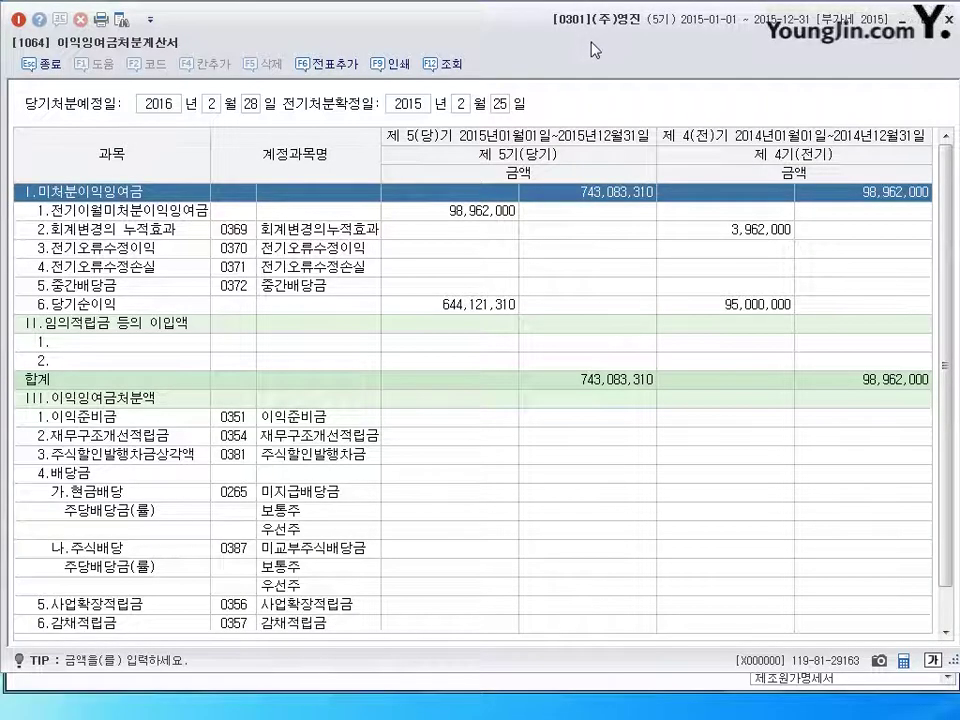
pyautogui.click(948, 19)
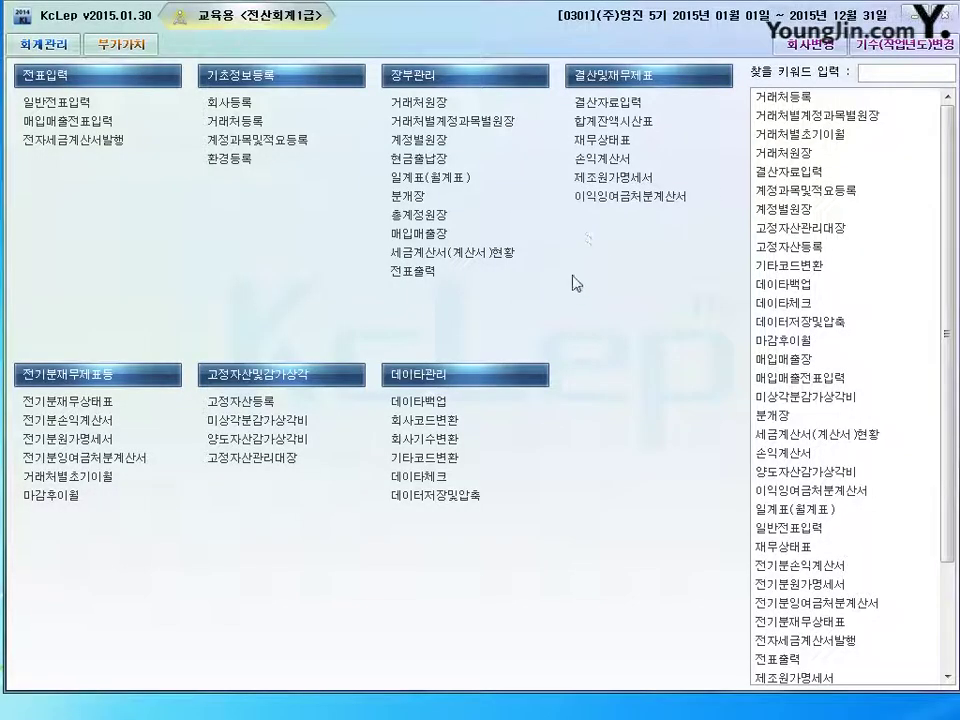
# Reopen 이익잉여금처분계산서 with its saved data loaded, review it and close it.
pyautogui.click(613, 203)
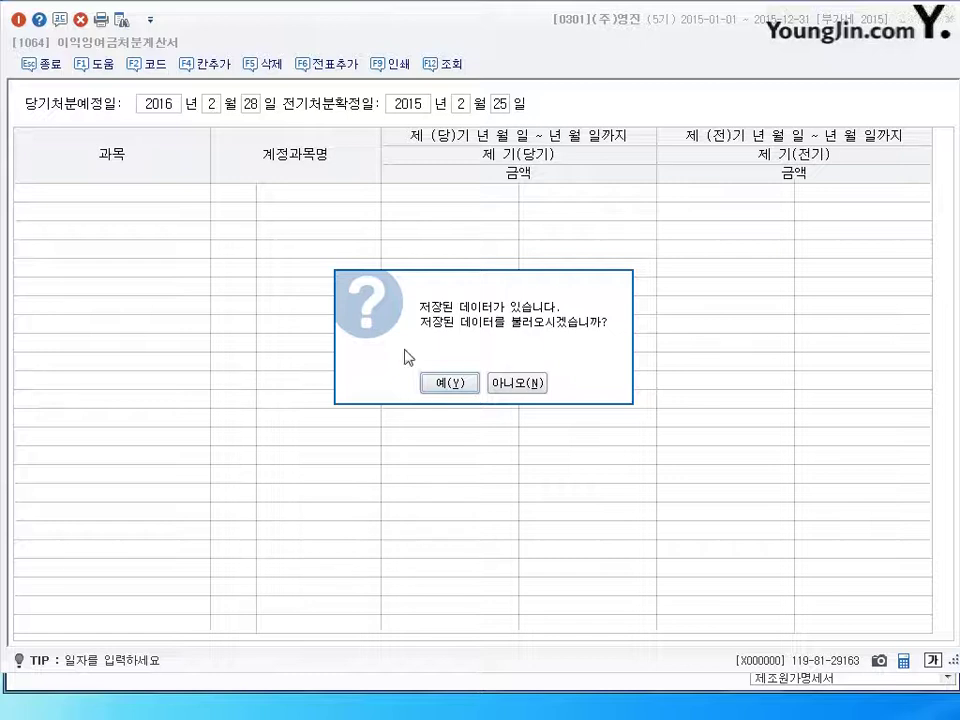
pyautogui.click(449, 383)
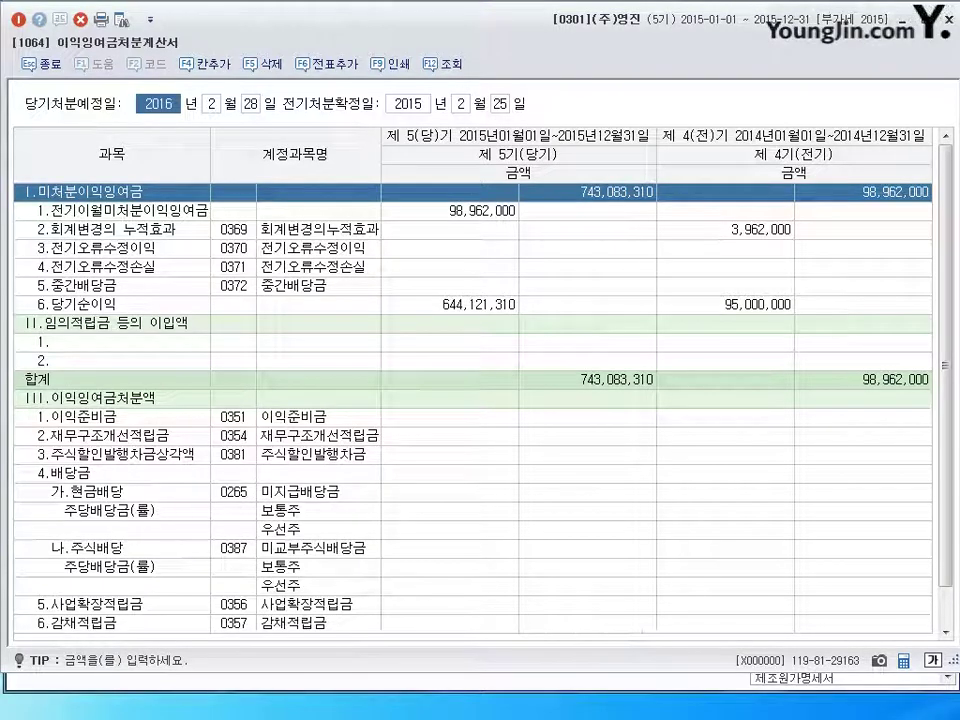
pyautogui.click(946, 14)
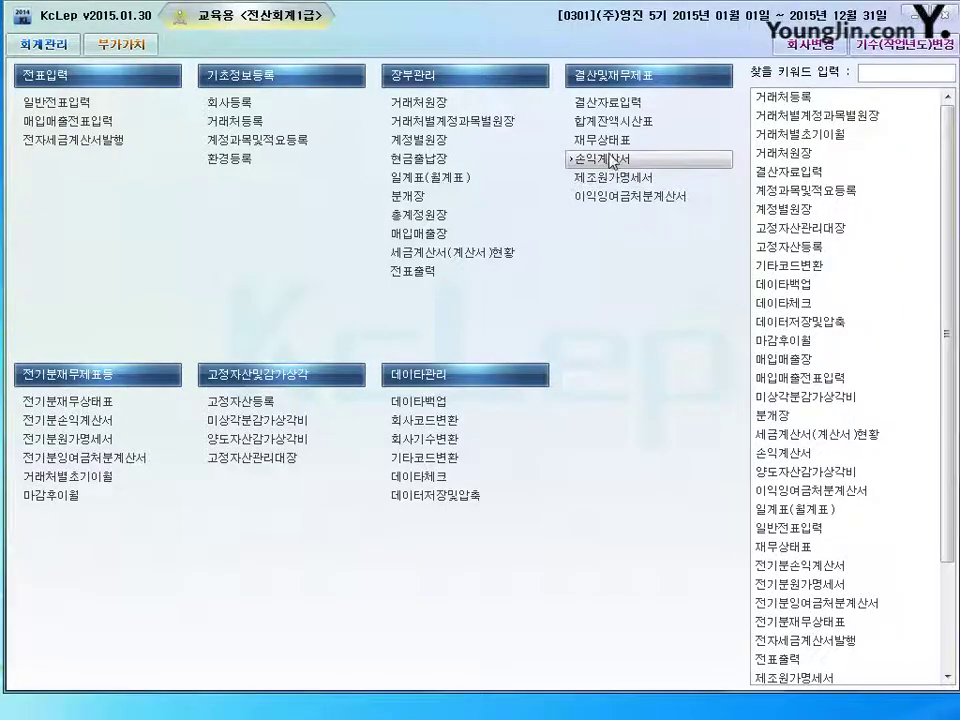
# Reopen 이익잉여금처분계산서 repeatedly, declining the saved data to view the freshly compiled statement, and close it.
pyautogui.click(630, 196)
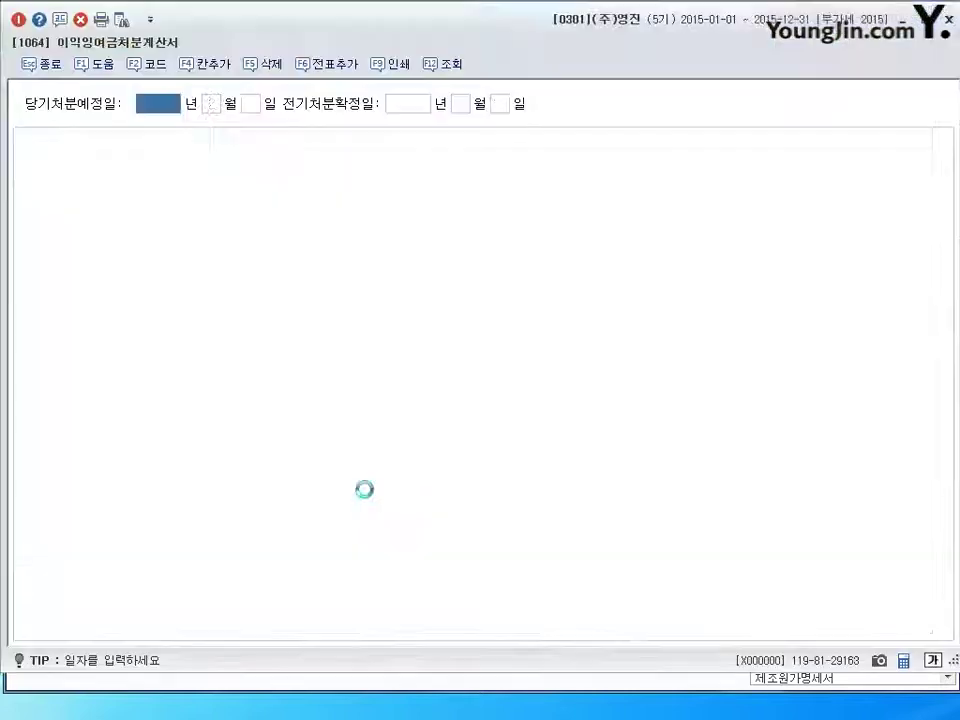
pyautogui.click(545, 384)
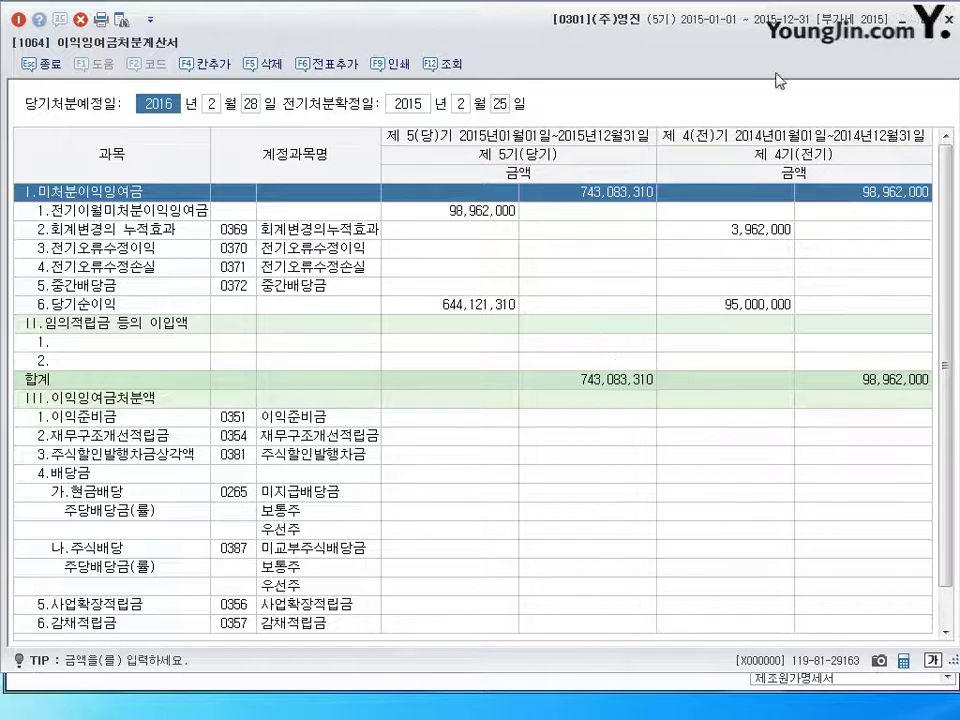
pyautogui.click(947, 19)
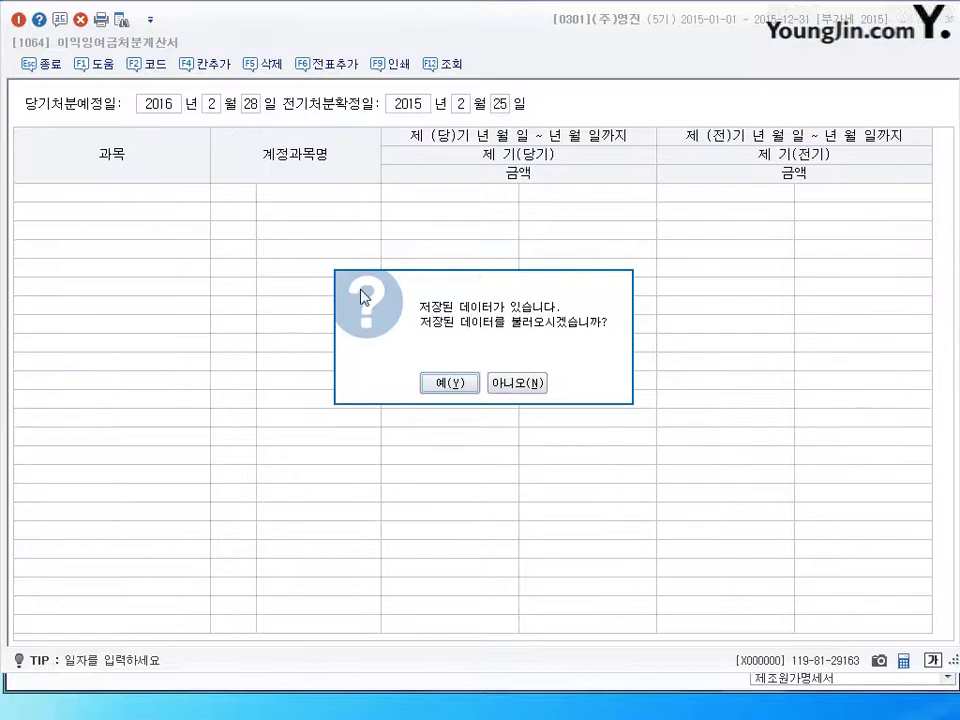
pyautogui.click(517, 381)
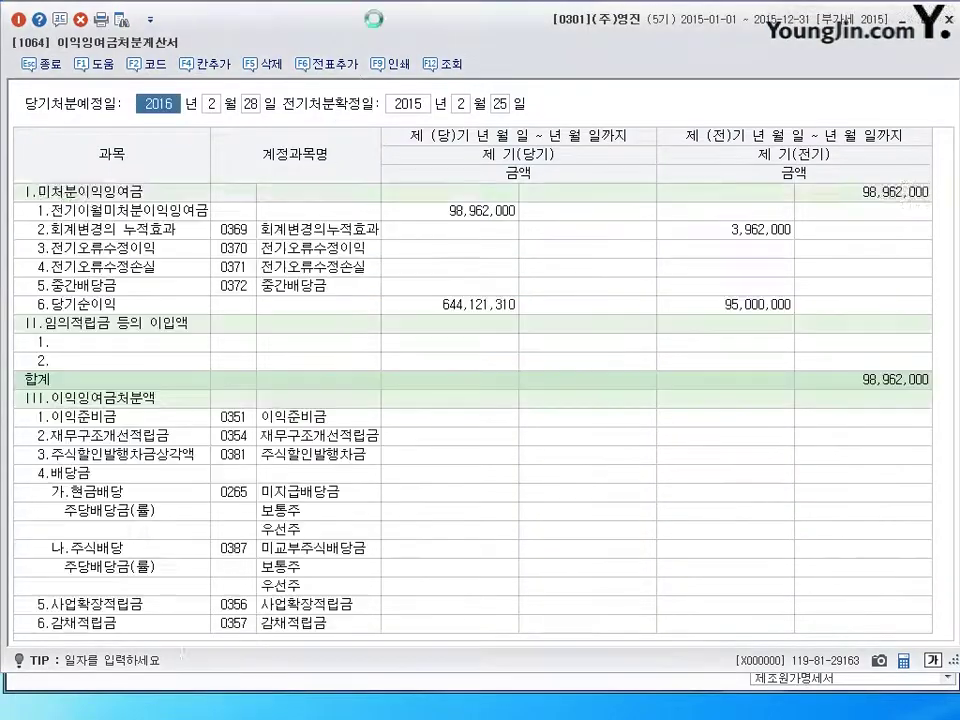
pyautogui.click(948, 18)
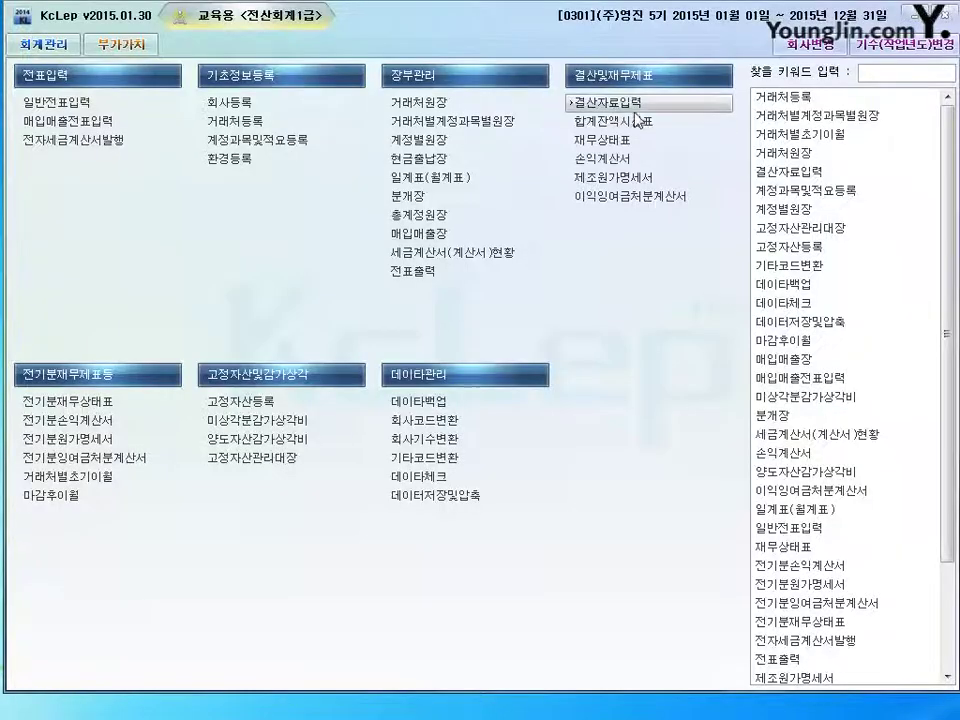
pyautogui.click(628, 199)
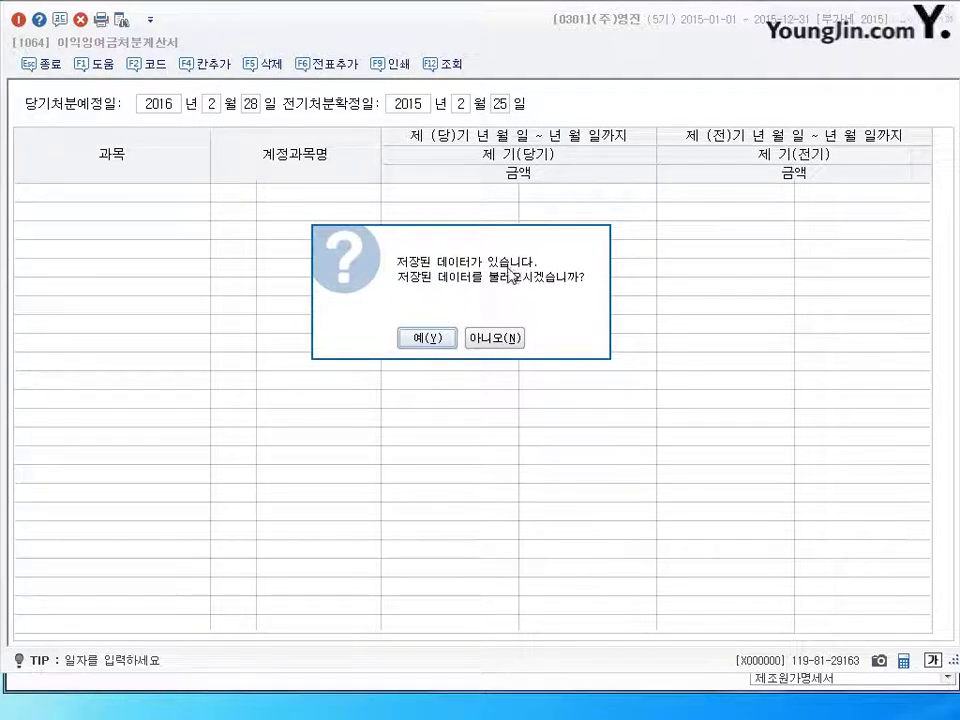
pyautogui.click(496, 338)
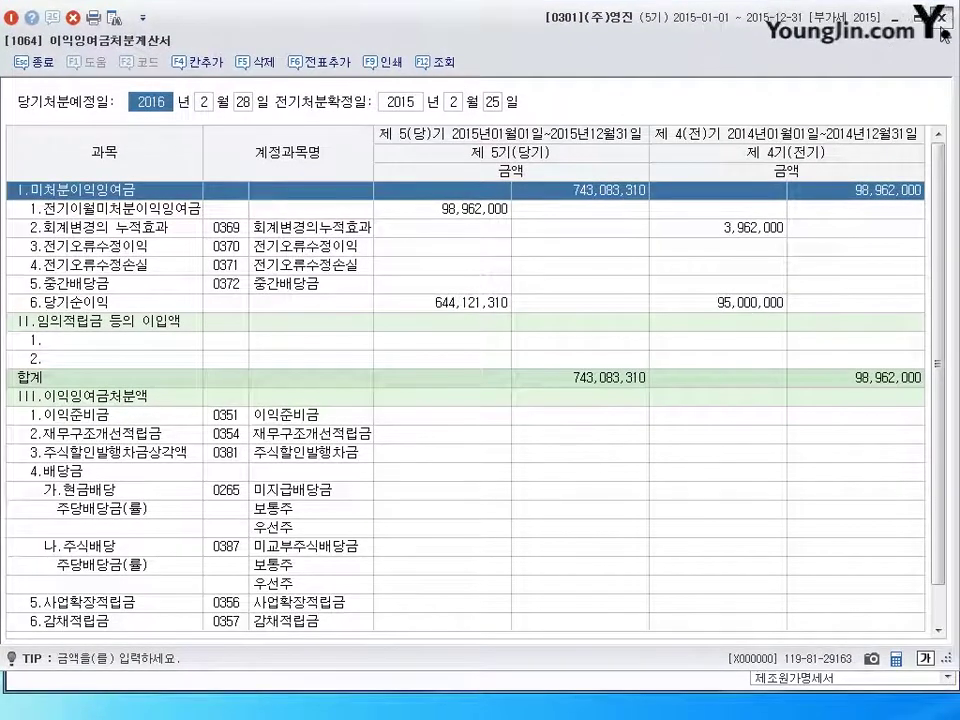
pyautogui.click(941, 18)
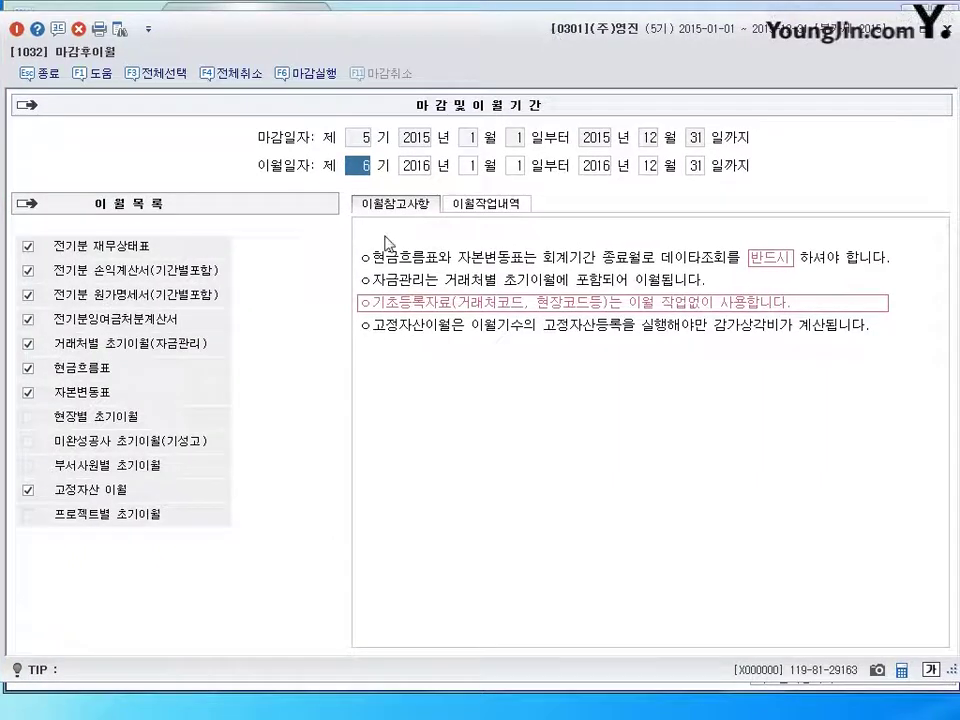
# Execute the closing of period 5 (2015) with carry-forward to period 6 (2016), and exit 마감후이월 and 회사등록.
pyautogui.click(288, 86)
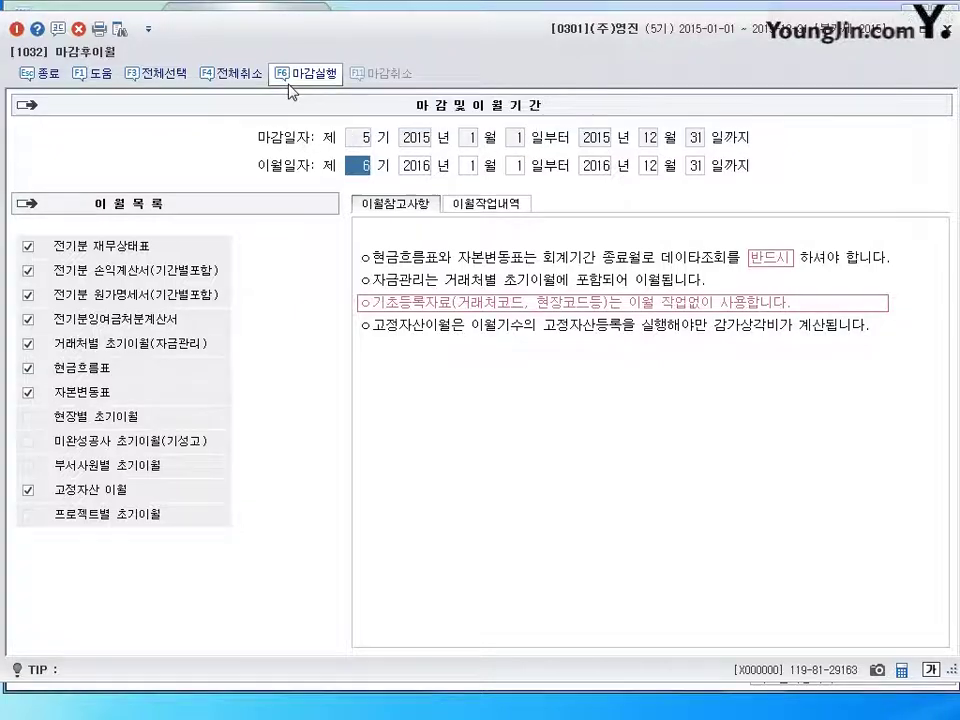
pyautogui.click(447, 407)
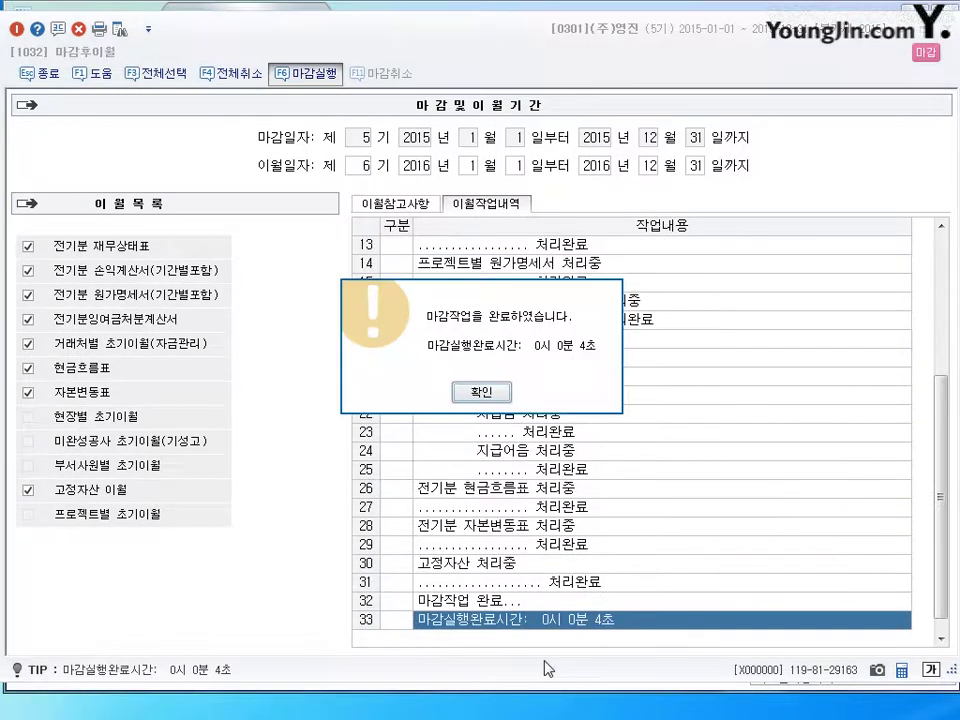
pyautogui.press('Return')
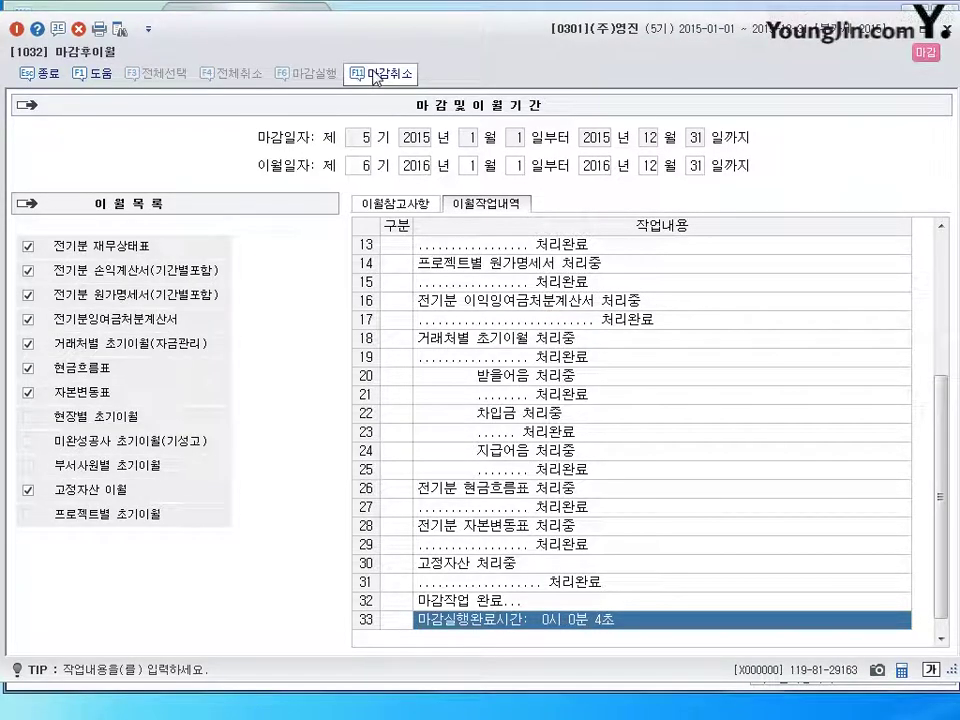
pyautogui.press('Escape')
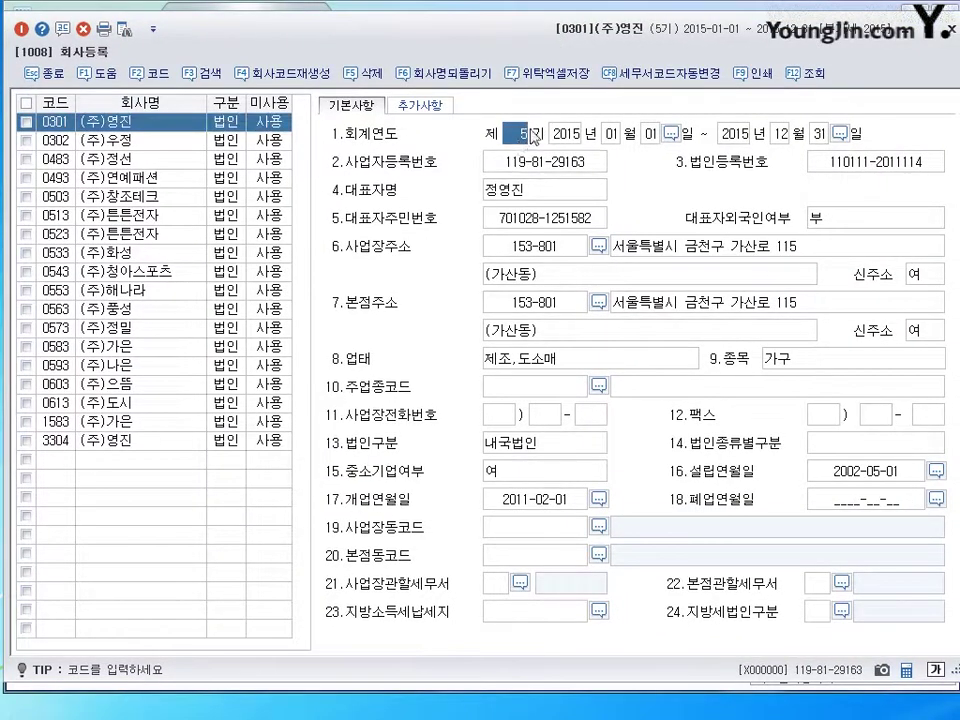
pyautogui.click(952, 34)
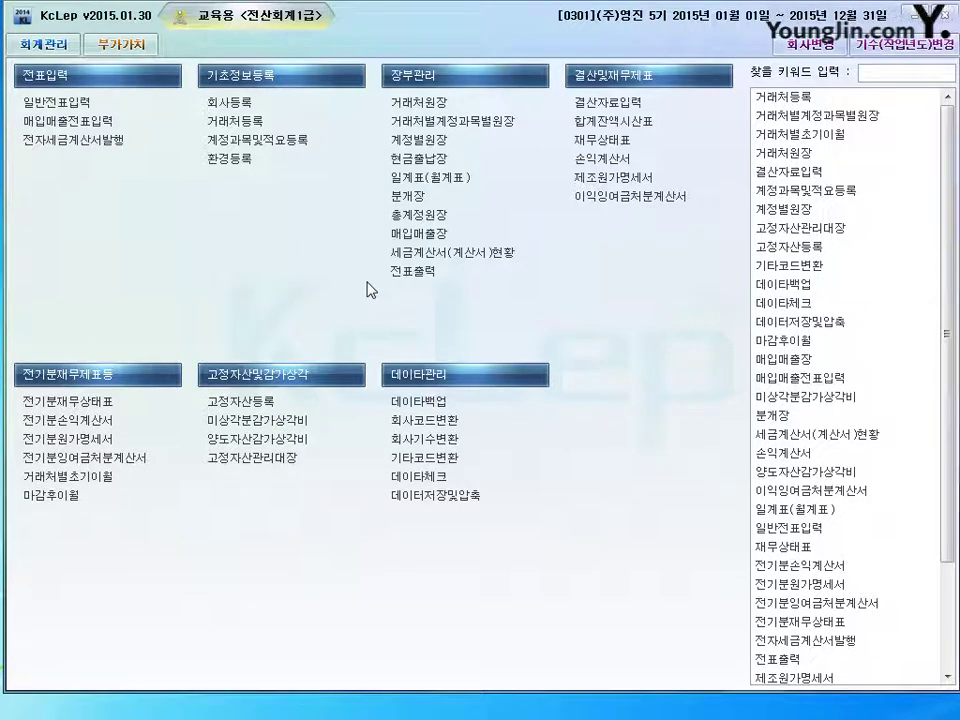
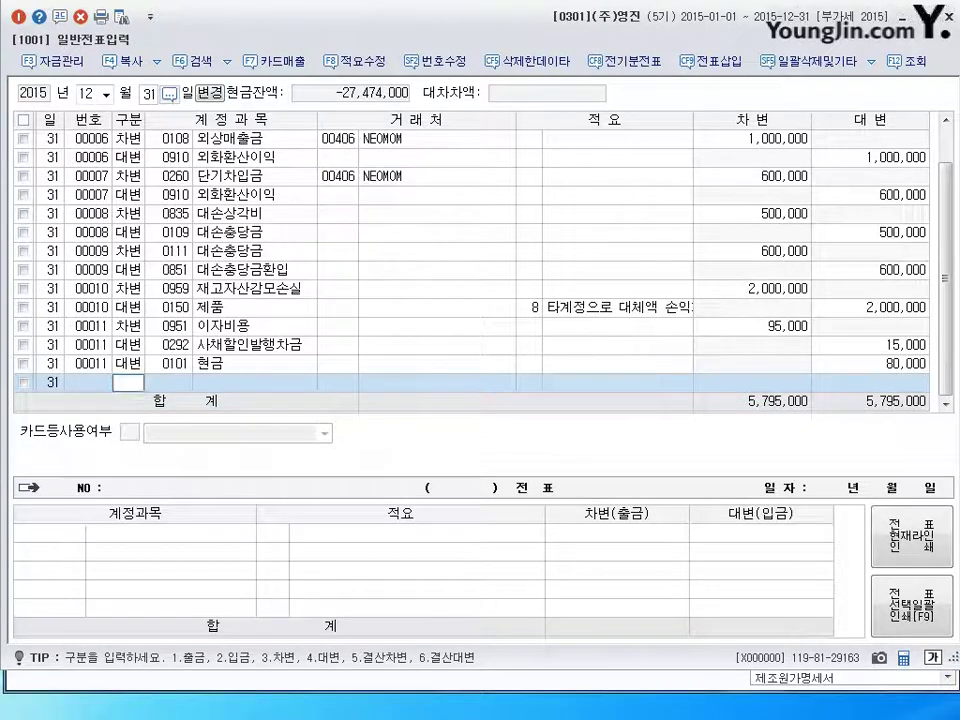
# Enter a December 31 debit line for 0116 미수수익 of 3,750,000 without a customer or description.
pyautogui.press('3')
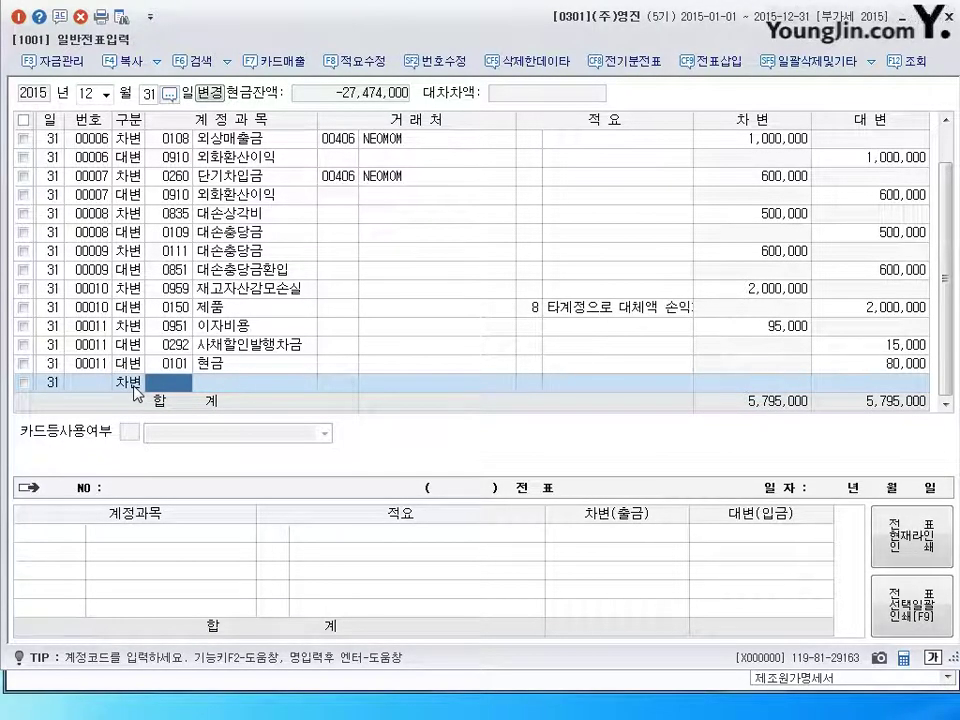
pyautogui.write('116')
pyautogui.press('Return')
pyautogui.press('Return')
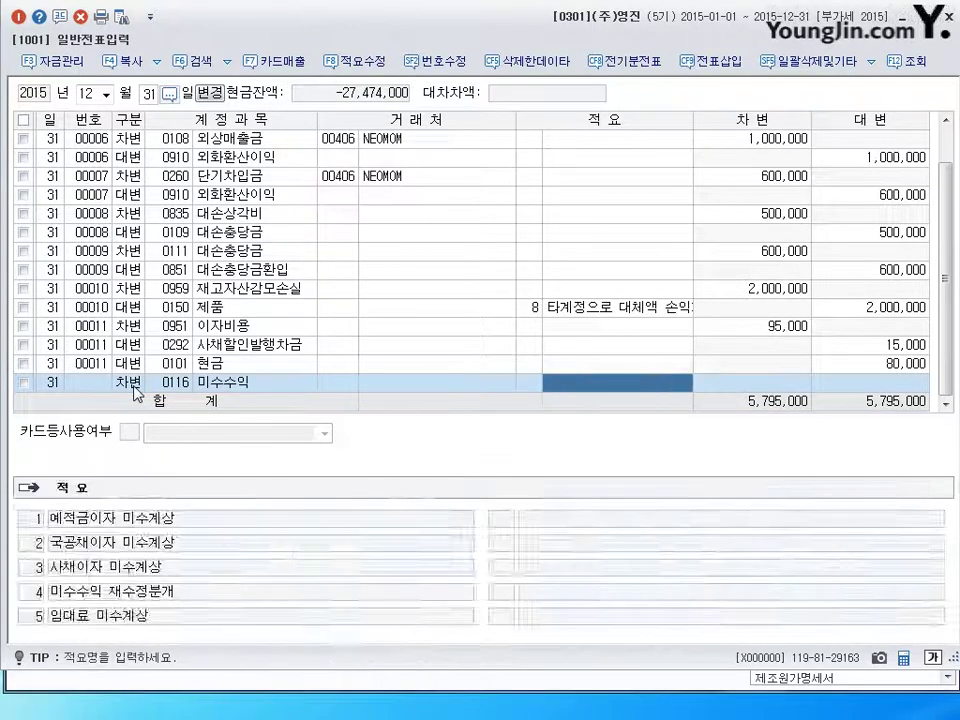
pyautogui.press('Return')
pyautogui.write('3,750,000')
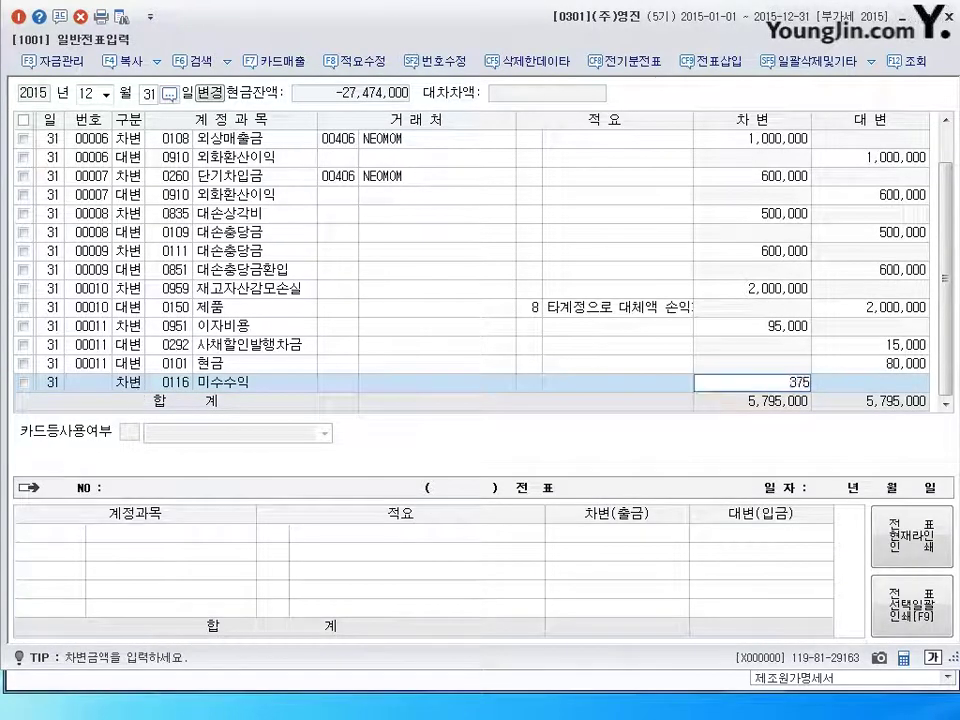
pyautogui.press('Return')
# Balance the 미수수익 entry with a credit line for 0901 이자수익 of 3,750,000.
pyautogui.click(130, 384)
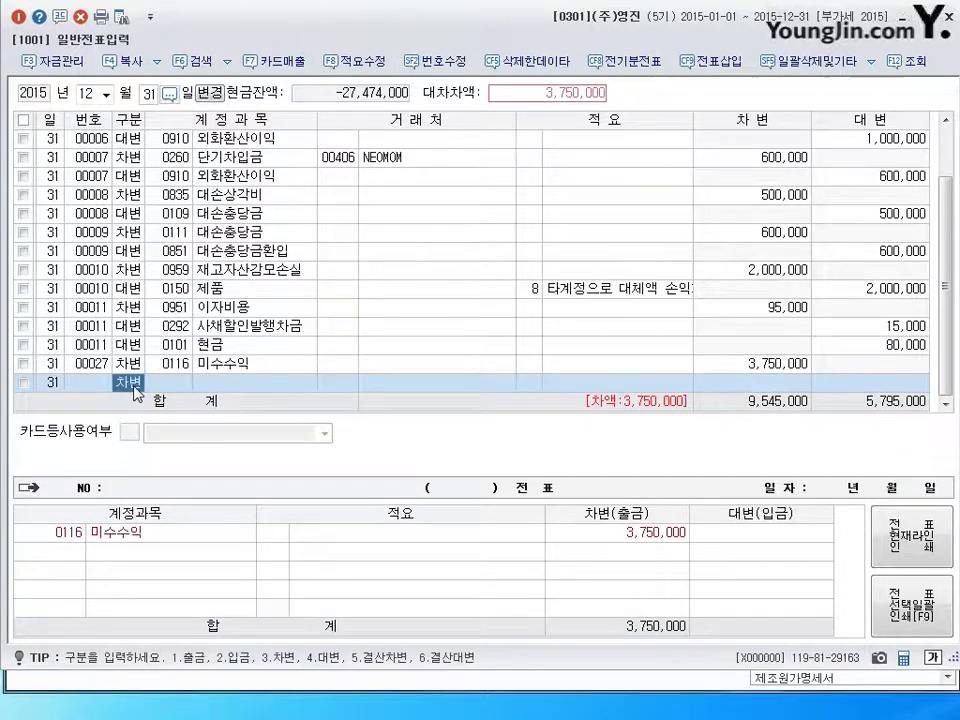
pyautogui.write('4901')
pyautogui.press('Return')
pyautogui.press('Return')
pyautogui.press('Return')
pyautogui.press('Return')
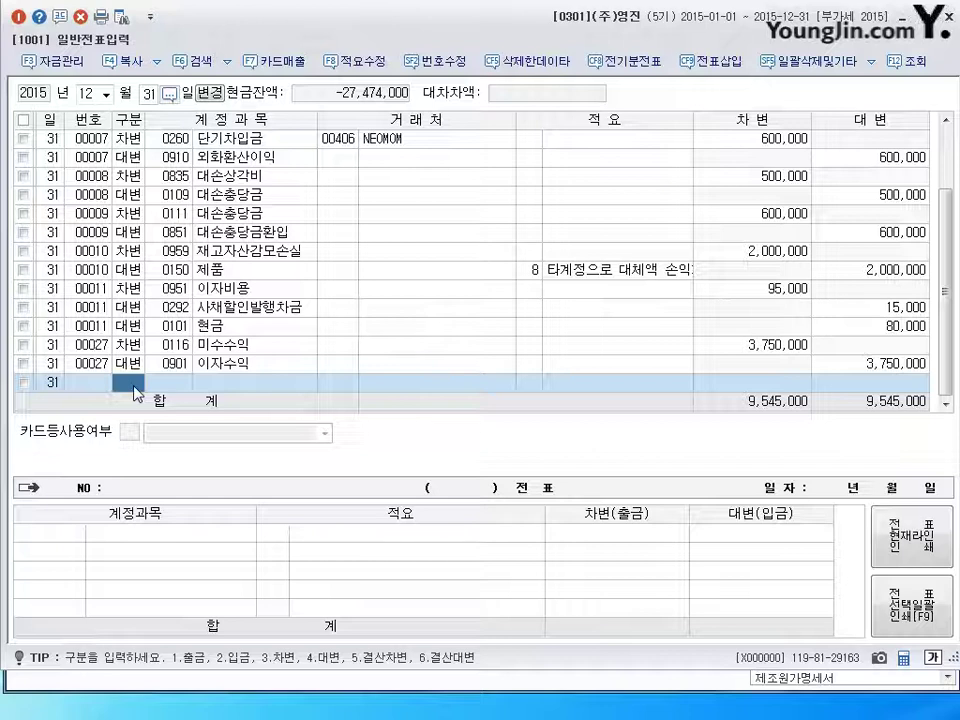
# Enter a December 31 debit line for 0116 미수수익 of 27,000,000 with 강동상사 as the customer.
pyautogui.write('3')
pyautogui.press('Return')
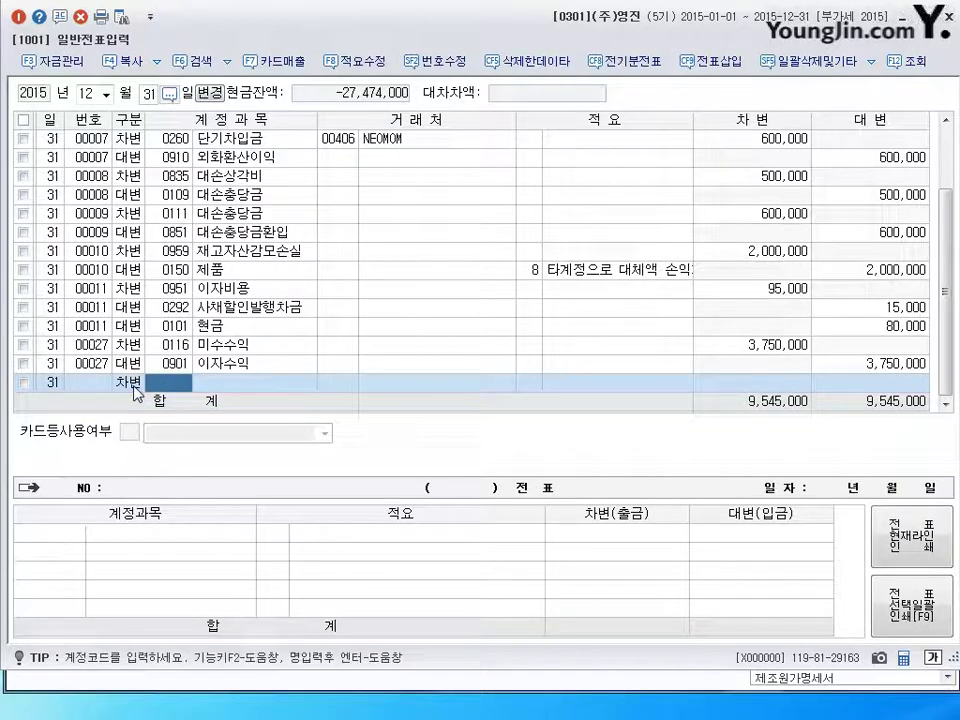
pyautogui.write('116')
pyautogui.press('Return')
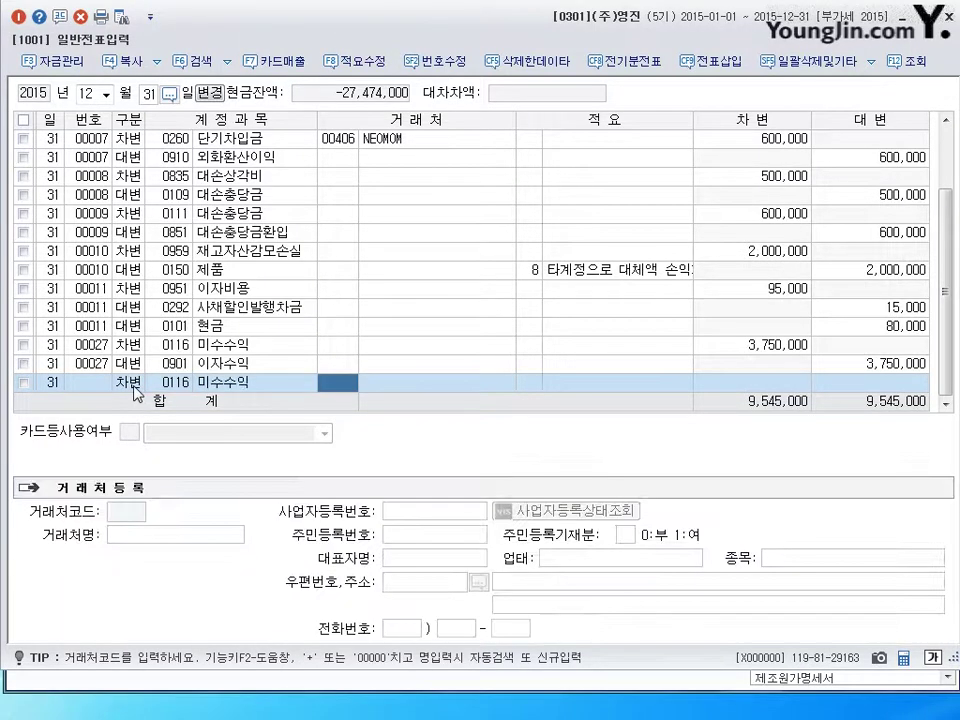
pyautogui.write('ㅇ볼')
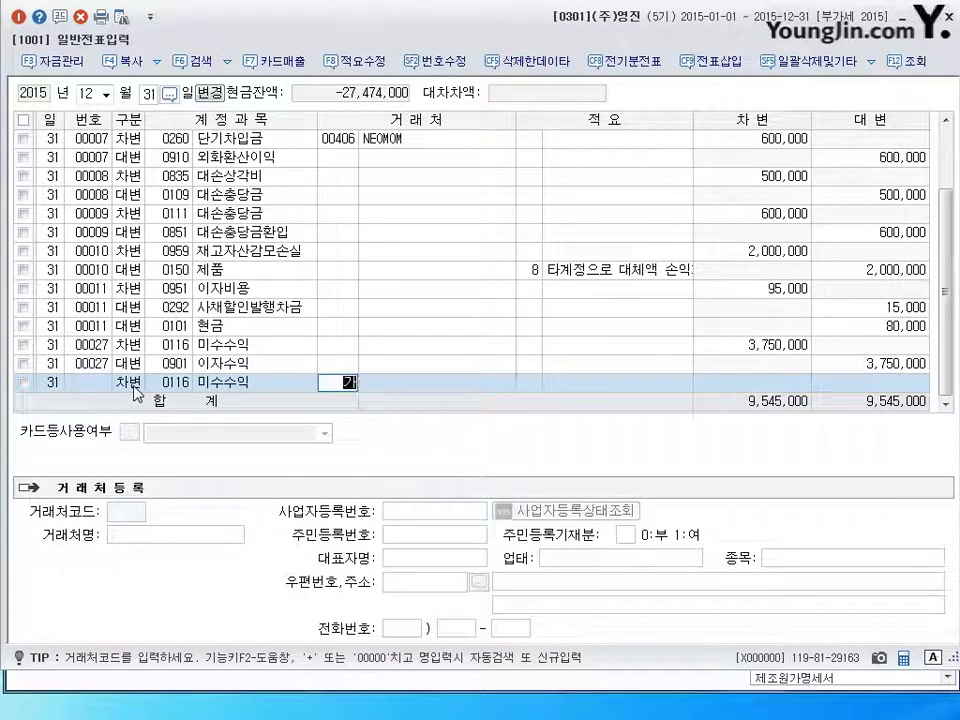
pyautogui.press('Return')
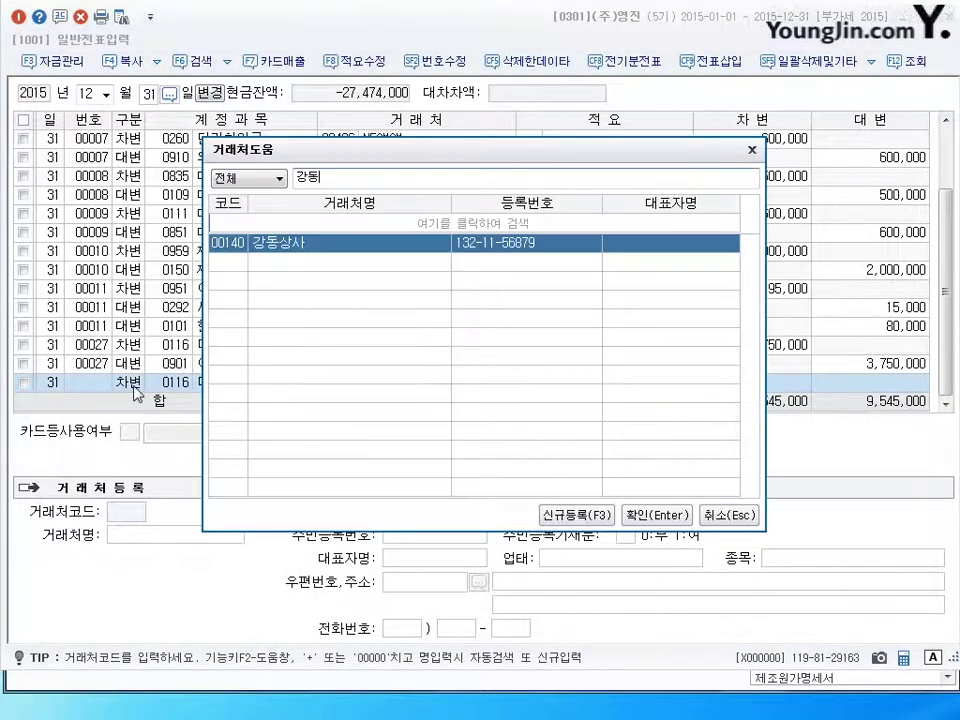
pyautogui.press('Return')
pyautogui.press('Return')
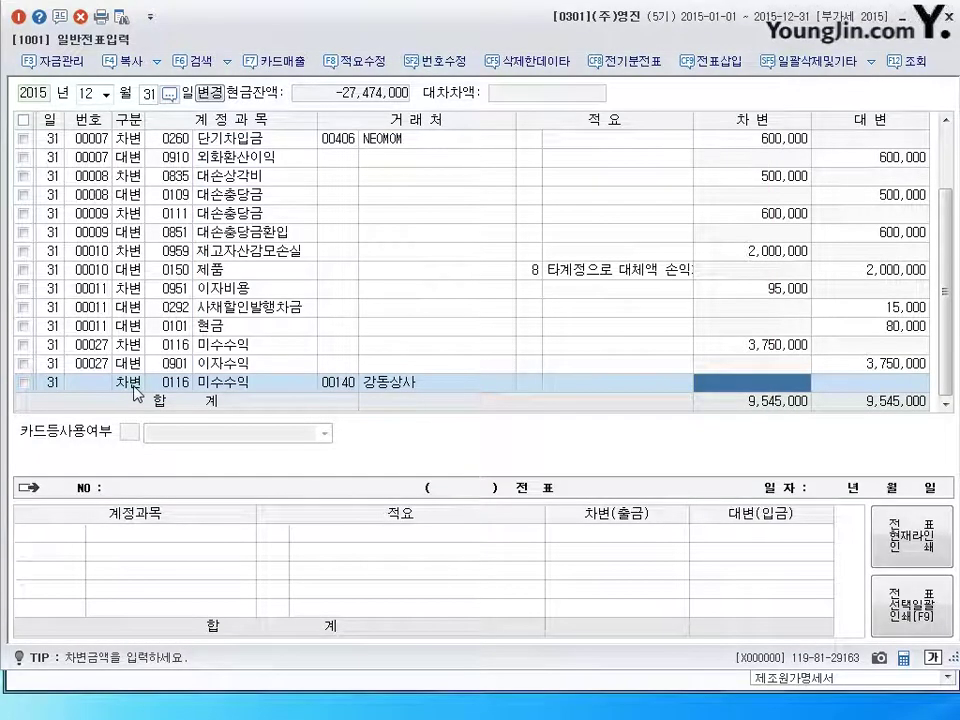
pyautogui.write('27000000')
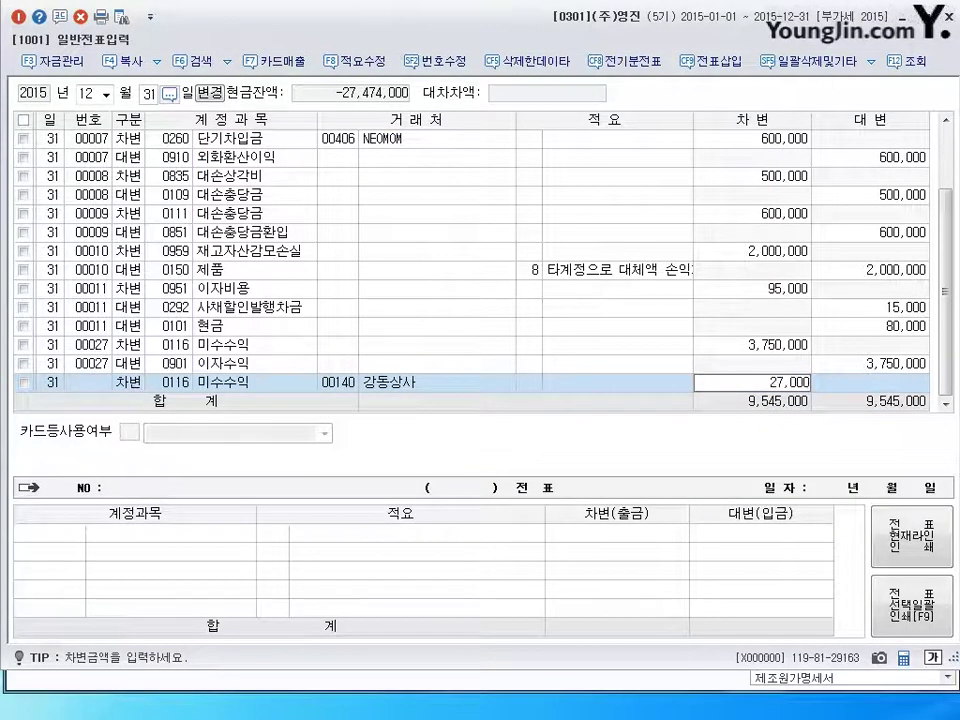
pyautogui.press('Return')
# Balance the 강동상사 미수수익 entry with a credit line for 0901 이자수익 of 27,000,000.
pyautogui.write('4')
pyautogui.press('Return')
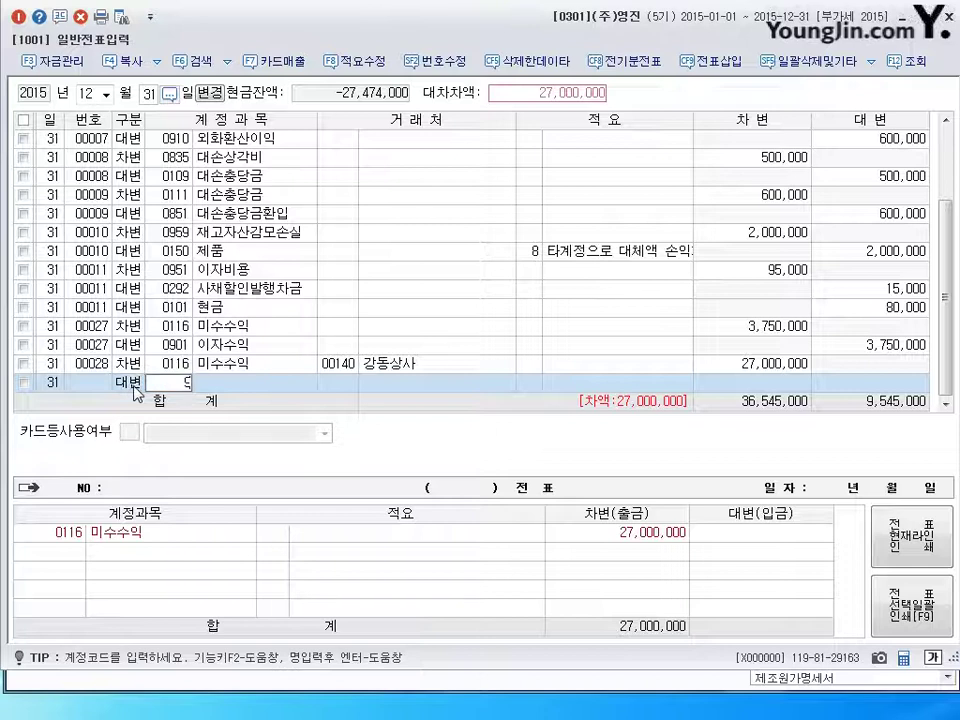
pyautogui.write('901')
pyautogui.press('Return')
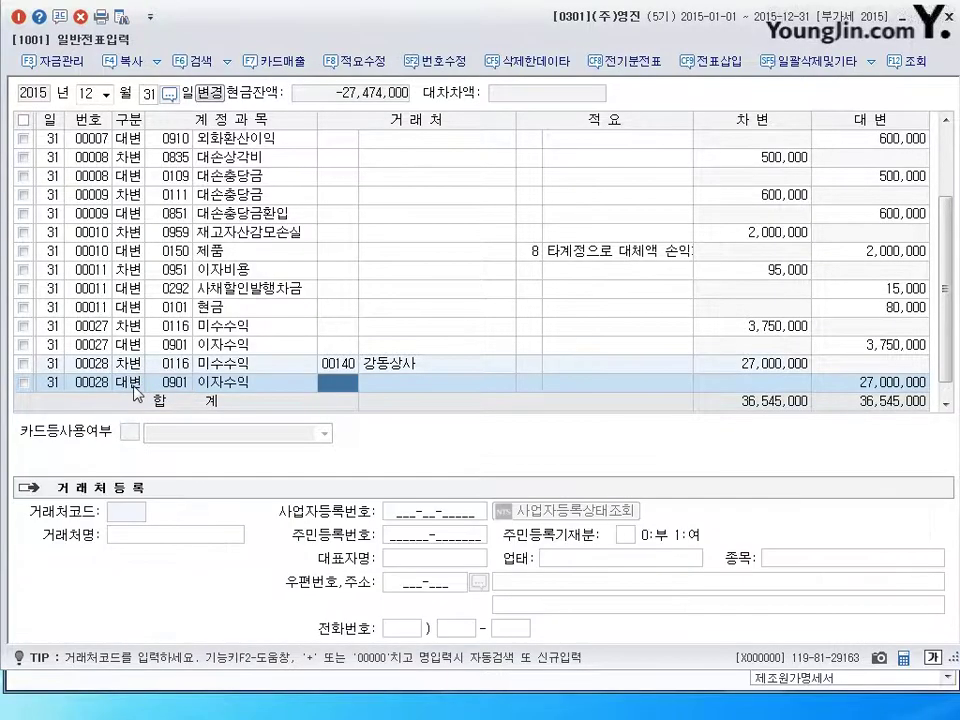
pyautogui.press('Return')
pyautogui.press('Return')
pyautogui.press('Return')
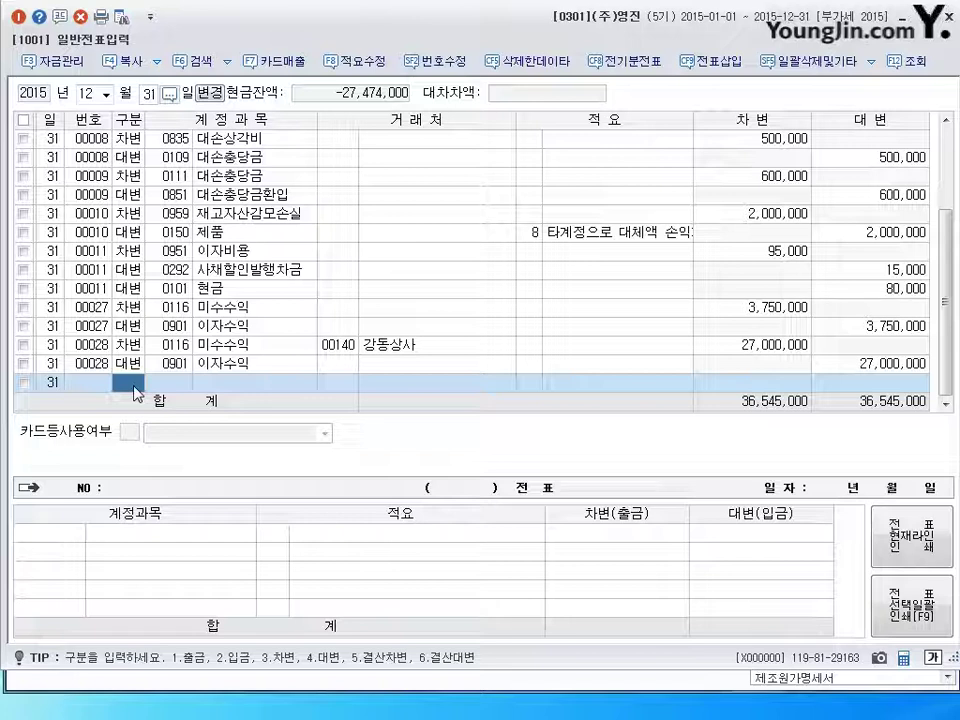
# Enter a December 31 debit line for 0263 선수수익 of 6,000,000 without a customer or description.
pyautogui.write('3')
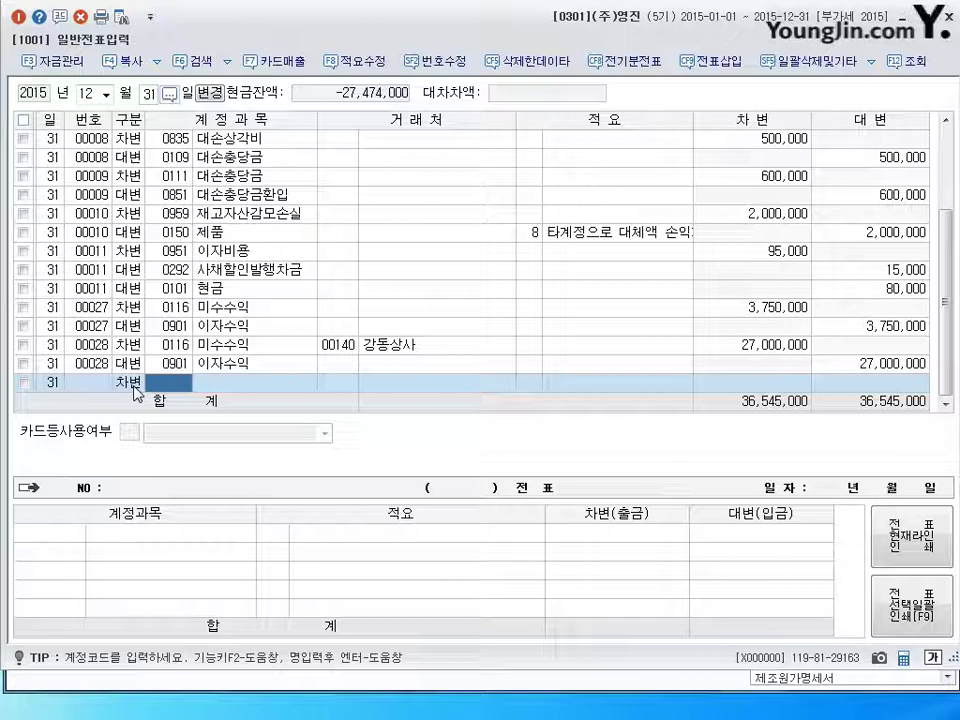
pyautogui.write('263')
pyautogui.press('Return')
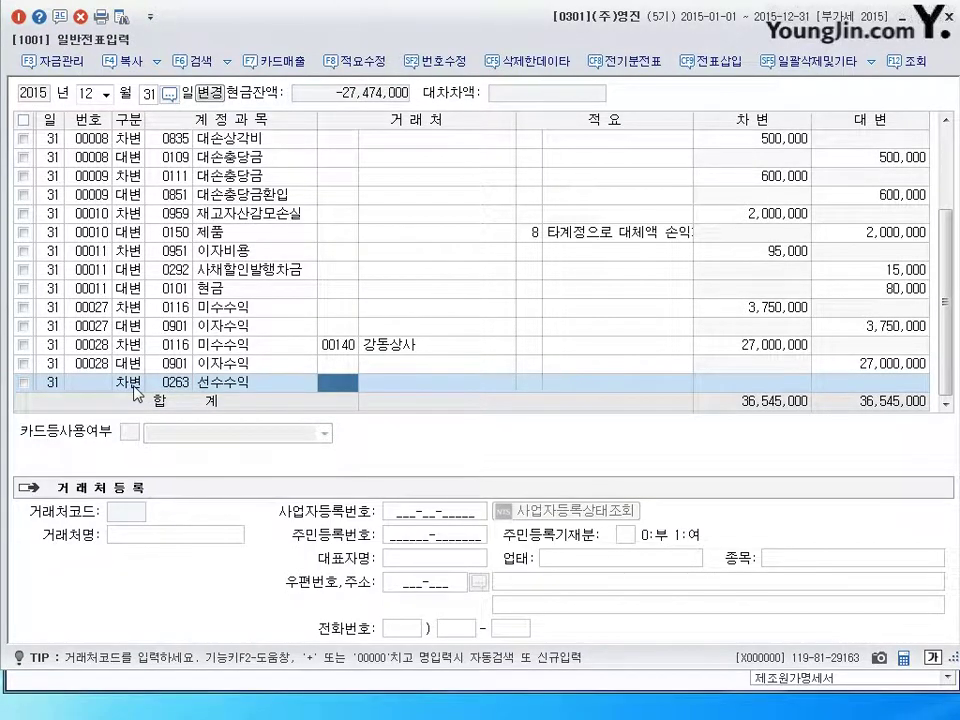
pyautogui.press('Return')
pyautogui.press('Return')
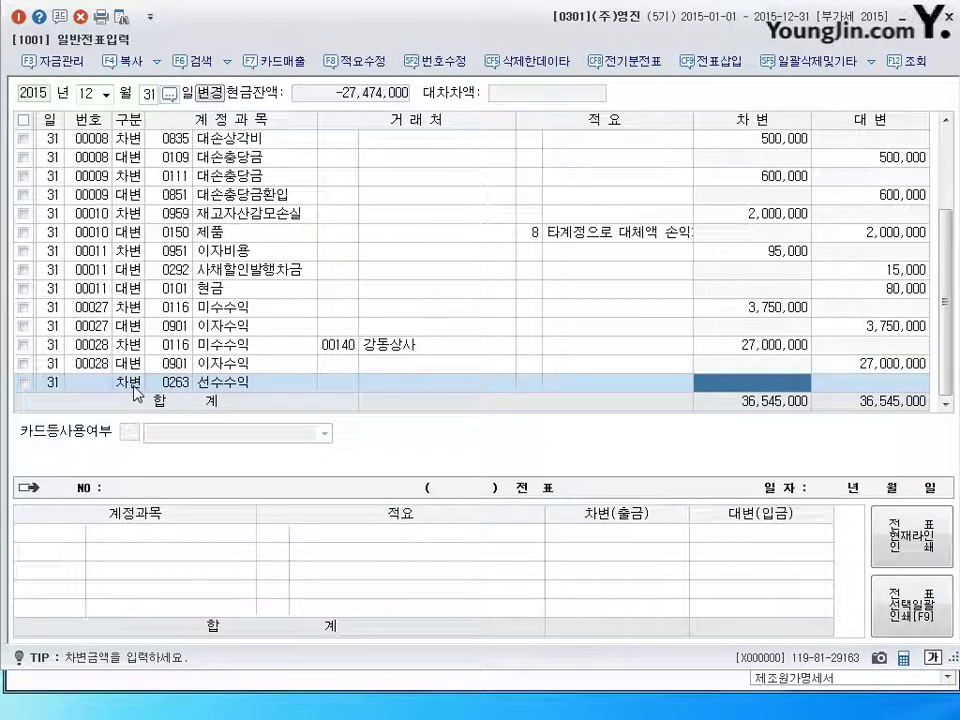
pyautogui.write('6000000')
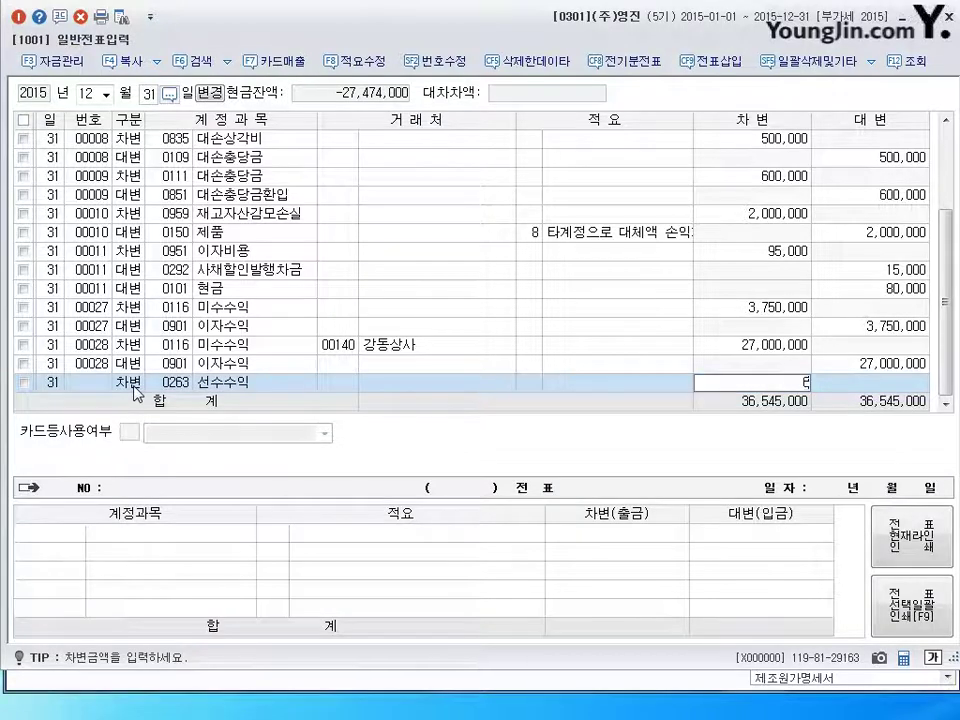
pyautogui.press('Return')
# Balance the 선수수익 entry with a credit line for 0904 임대료 of 6,000,000 and review both lines.
pyautogui.press('4')
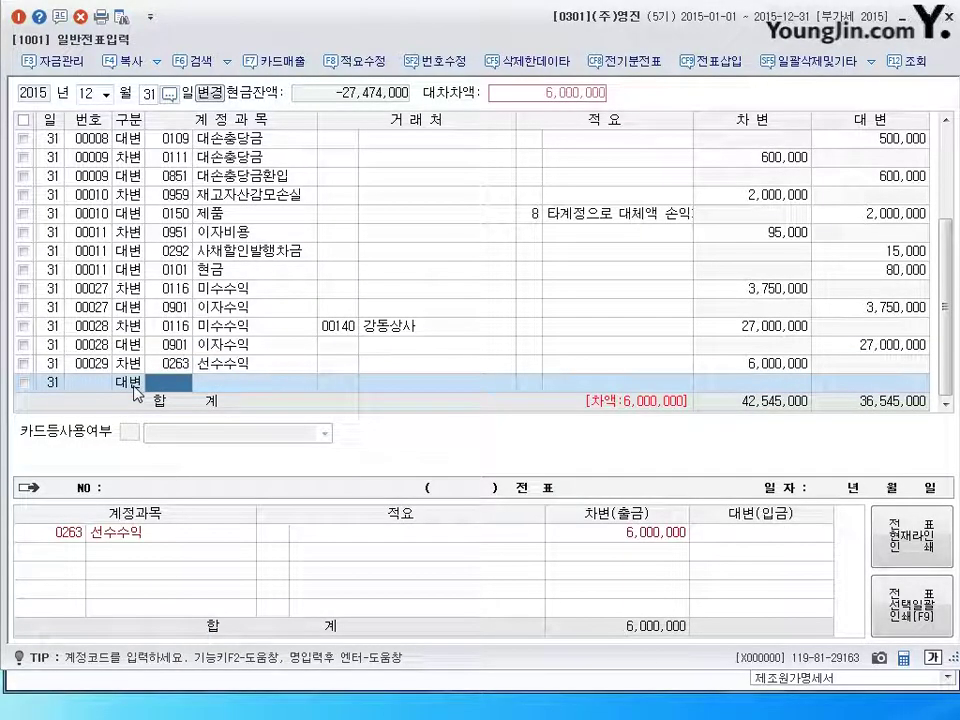
pyautogui.write('0904')
pyautogui.press('Return')
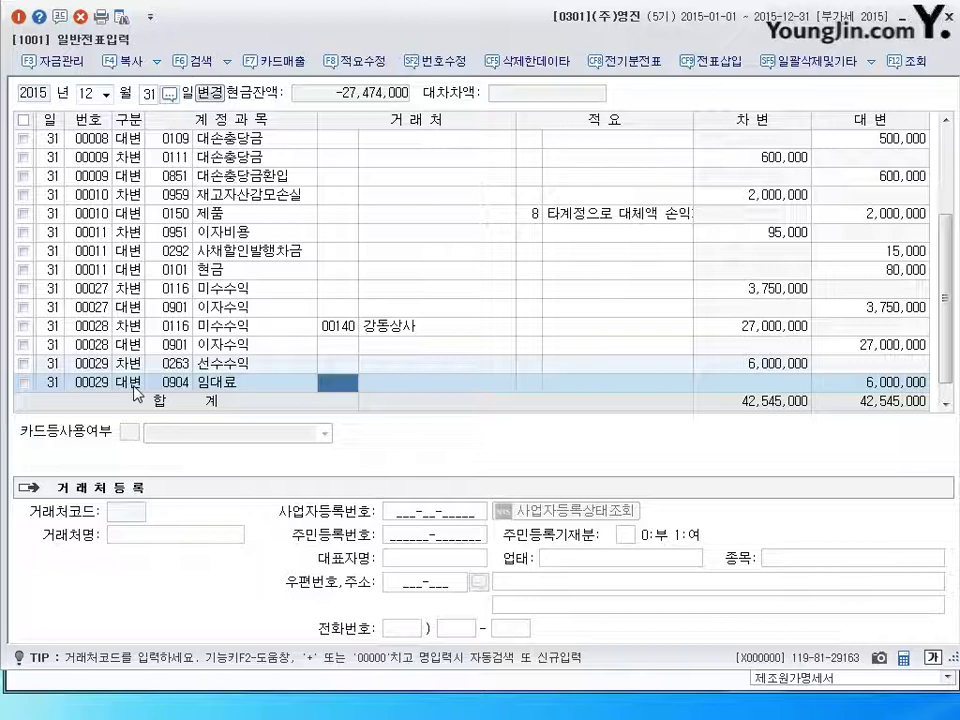
pyautogui.click(134, 385)
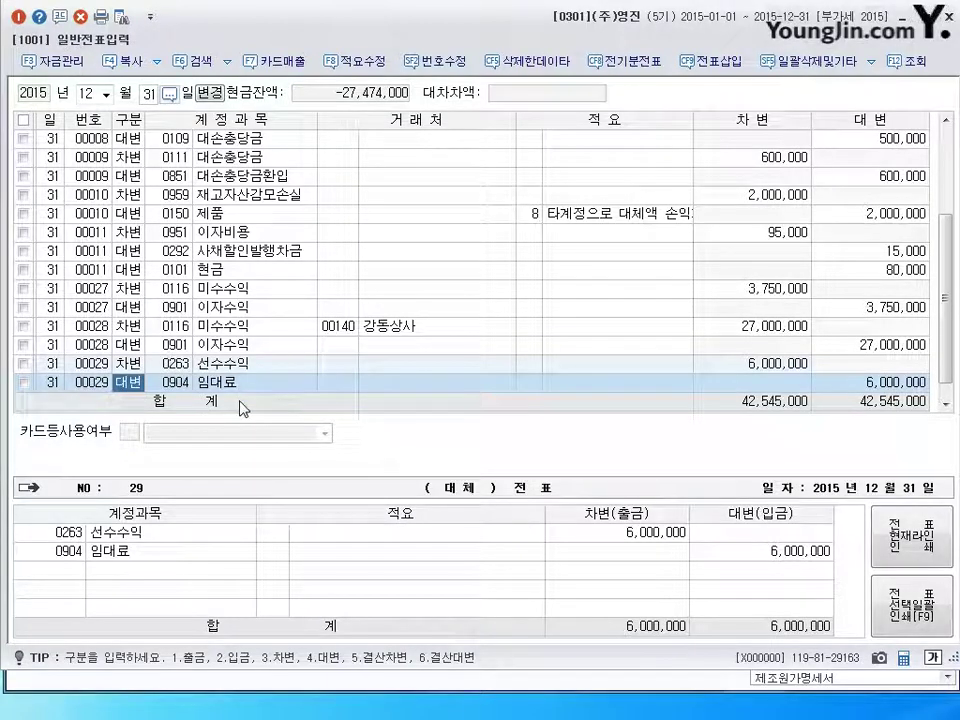
pyautogui.click(232, 364)
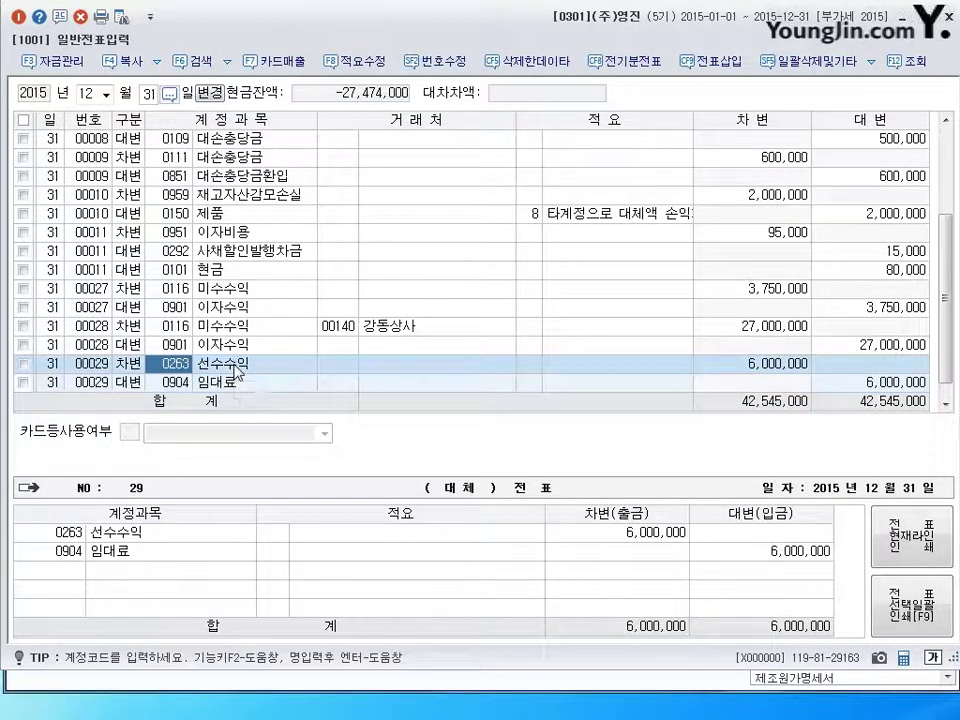
pyautogui.click(240, 382)
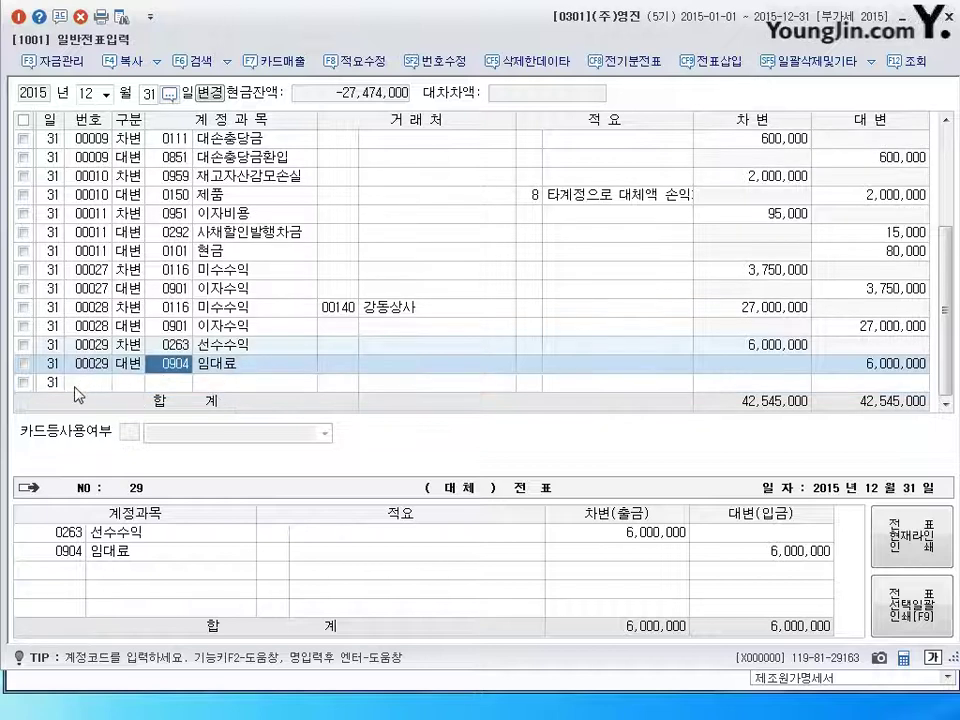
# Enter a December 31 debit line for 0526 도서인쇄비 of 150,000 without a customer or description.
pyautogui.click(310, 386)
pyautogui.press('Return')
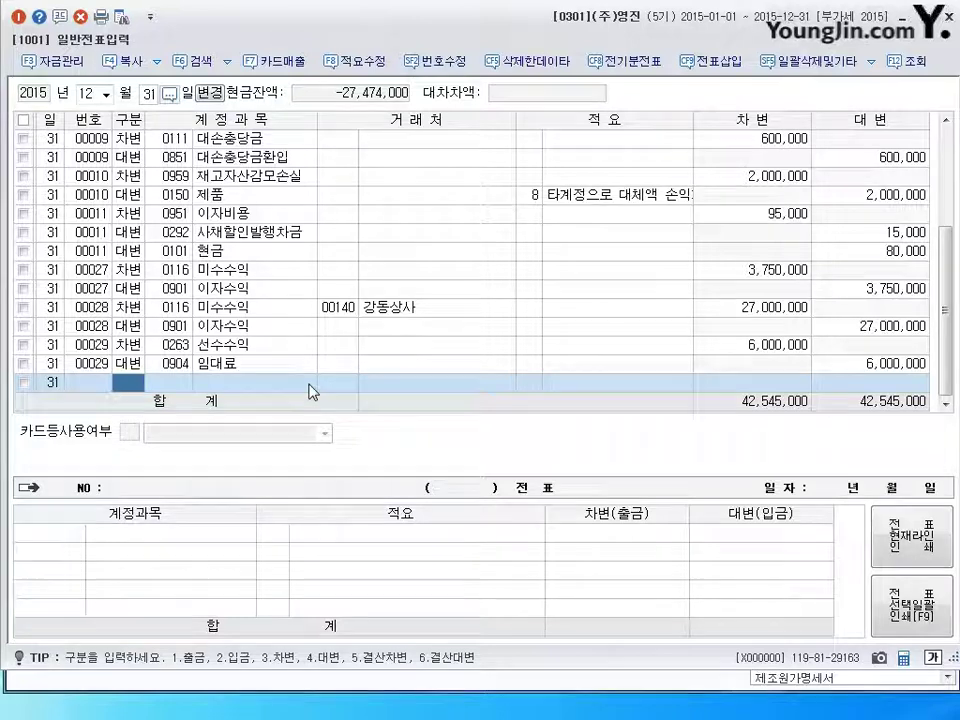
pyautogui.write('6')
pyautogui.hotkey('shift', 'Tab')
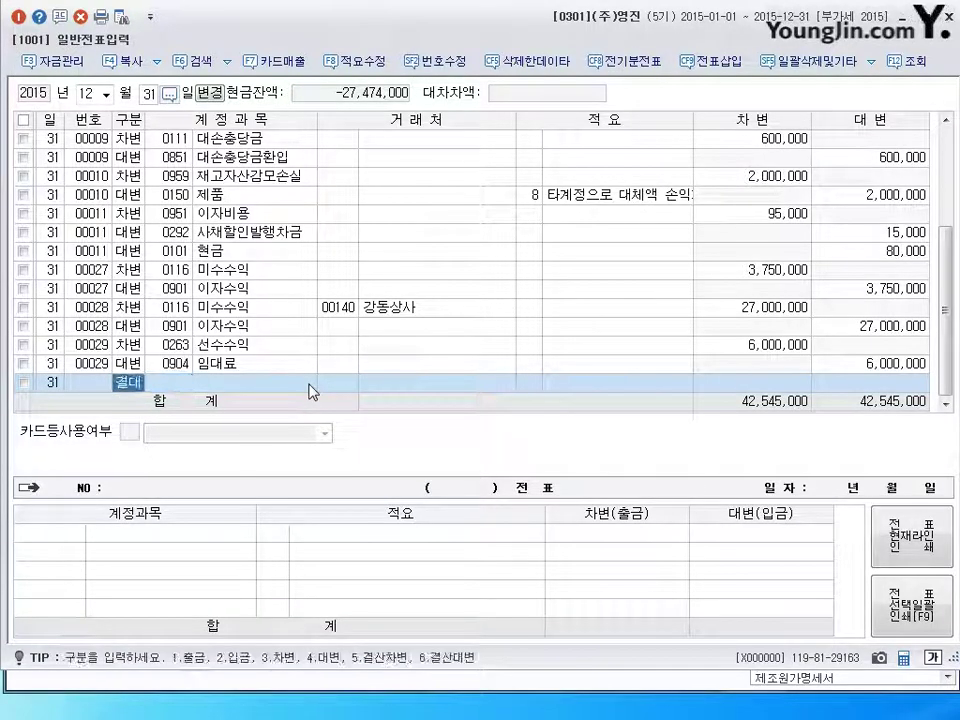
pyautogui.write('3')
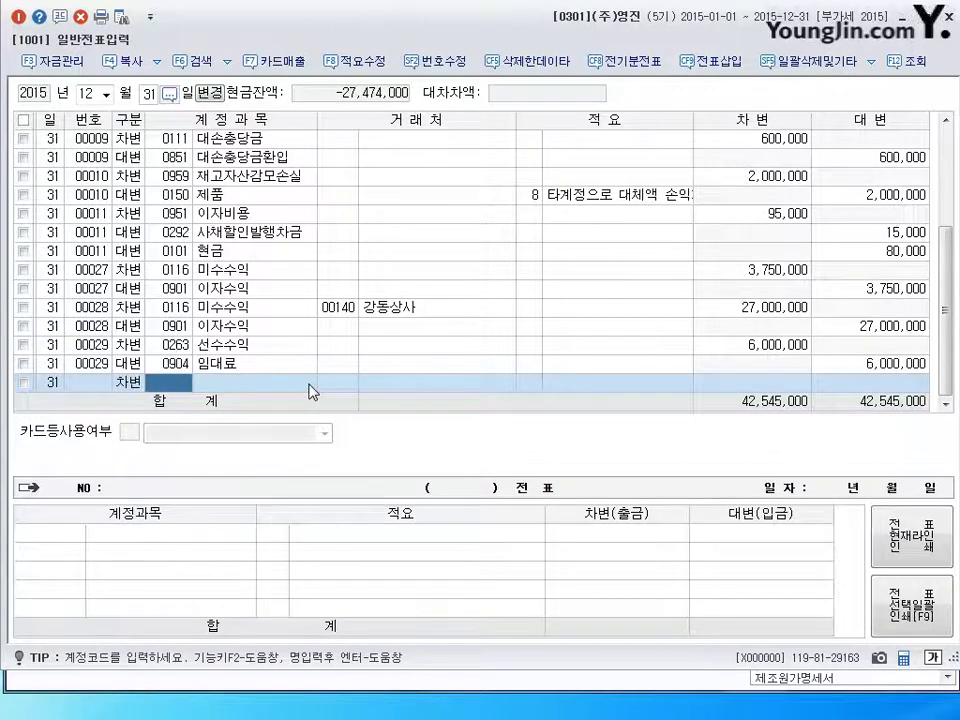
pyautogui.write('526')
pyautogui.press('Return')
pyautogui.press('Return')
pyautogui.press('Return')
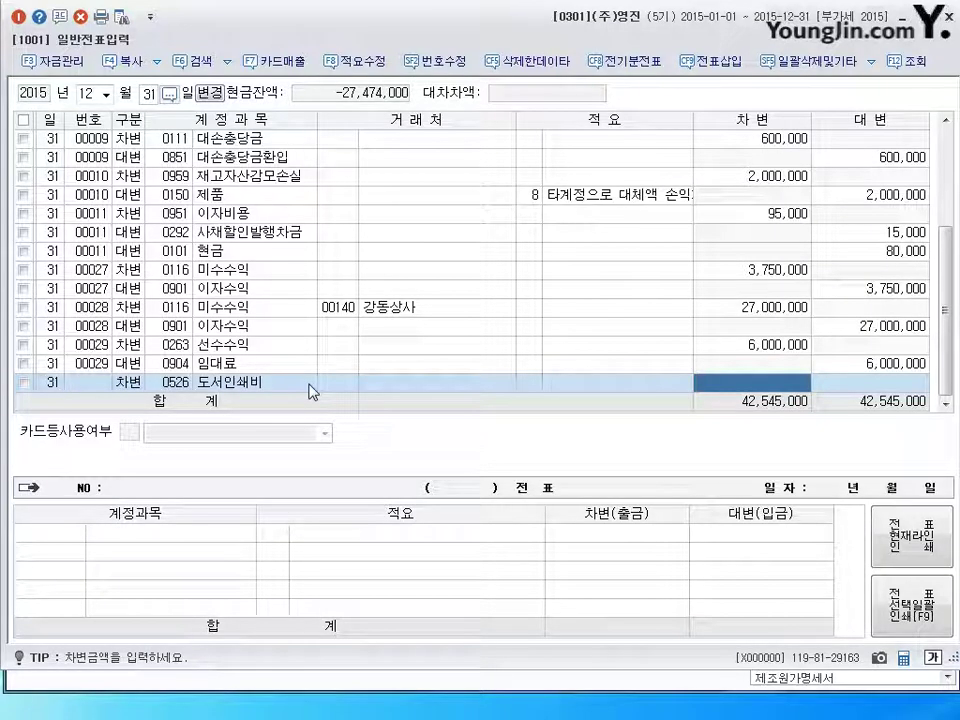
pyautogui.write('150000')
pyautogui.press('Return')
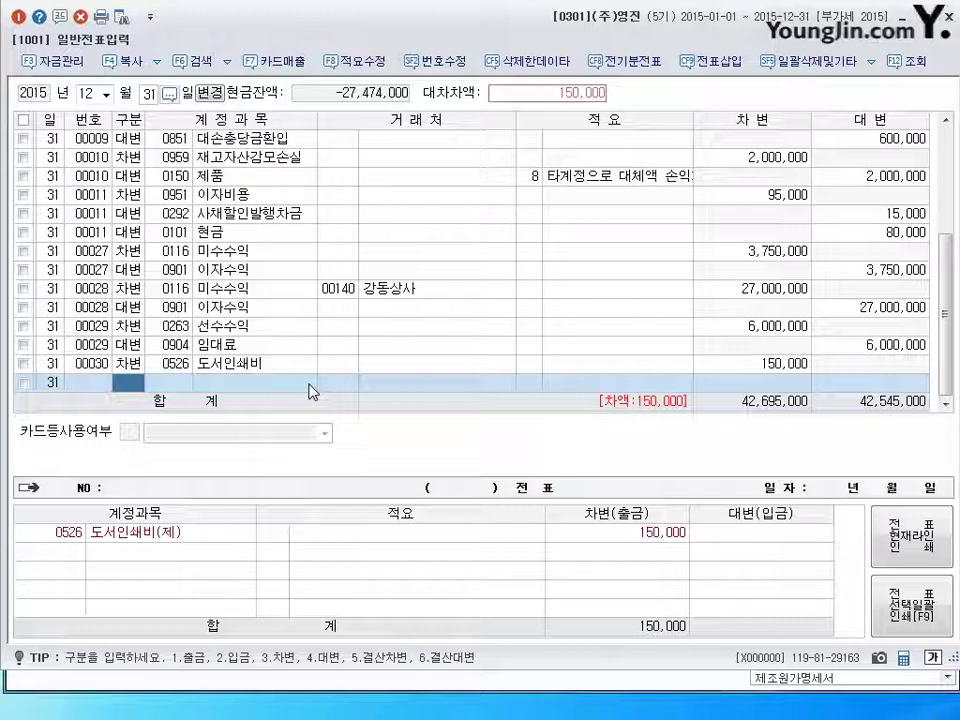
# Balance the 도서인쇄비 entry with a credit line for 0133 선급비용 of 150,000.
pyautogui.write('4')
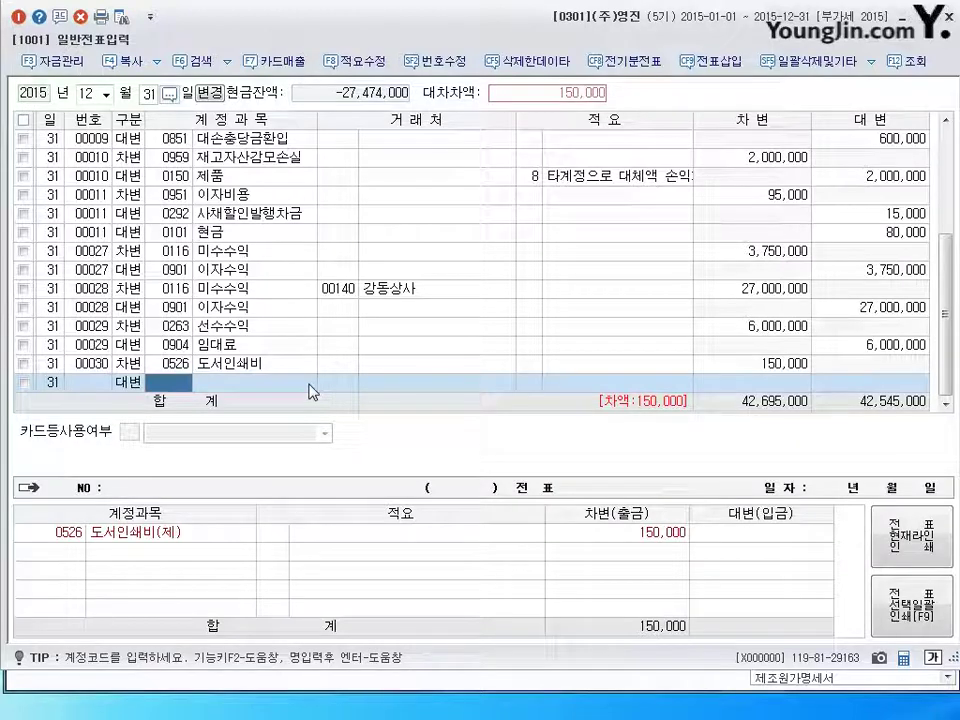
pyautogui.write('0133')
pyautogui.press('Return')
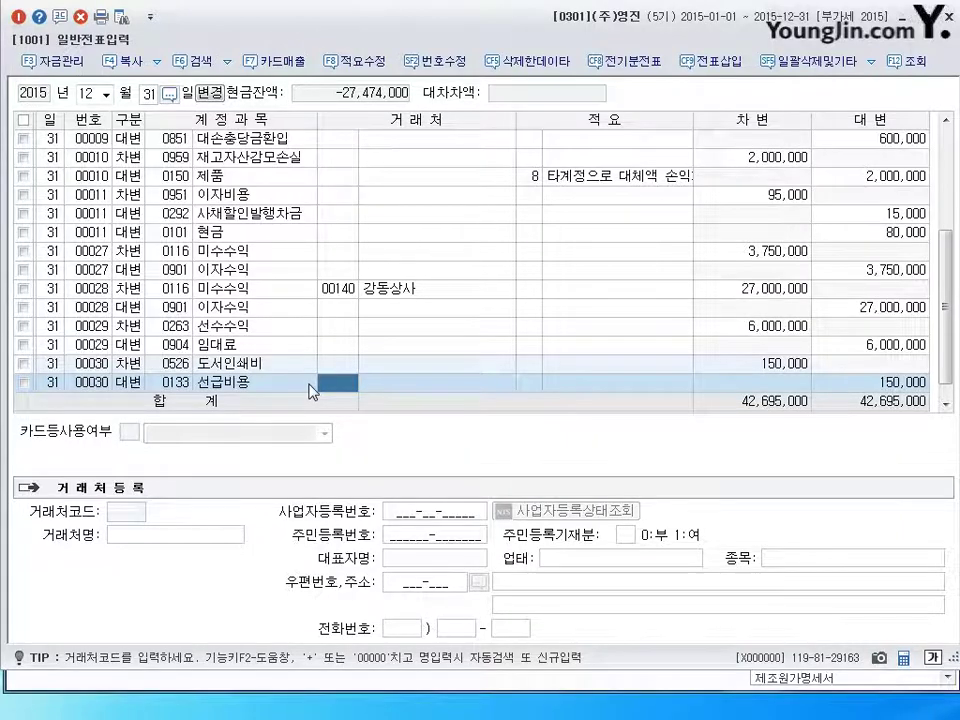
pyautogui.press('Return')
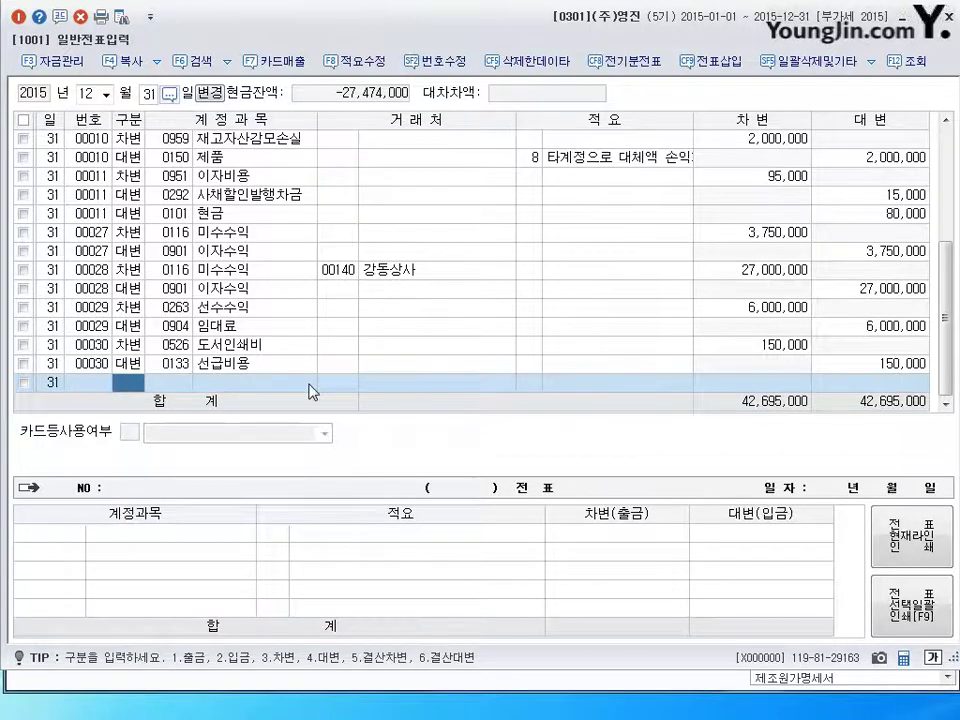
# Enter a December 31 debit line for 0133 선급비용 of 400,000 without a customer or description.
pyautogui.write('3')
pyautogui.press('Return')
pyautogui.write('133')
pyautogui.press('Return')
pyautogui.press('Return')
pyautogui.press('Return')
pyautogui.press('Return')
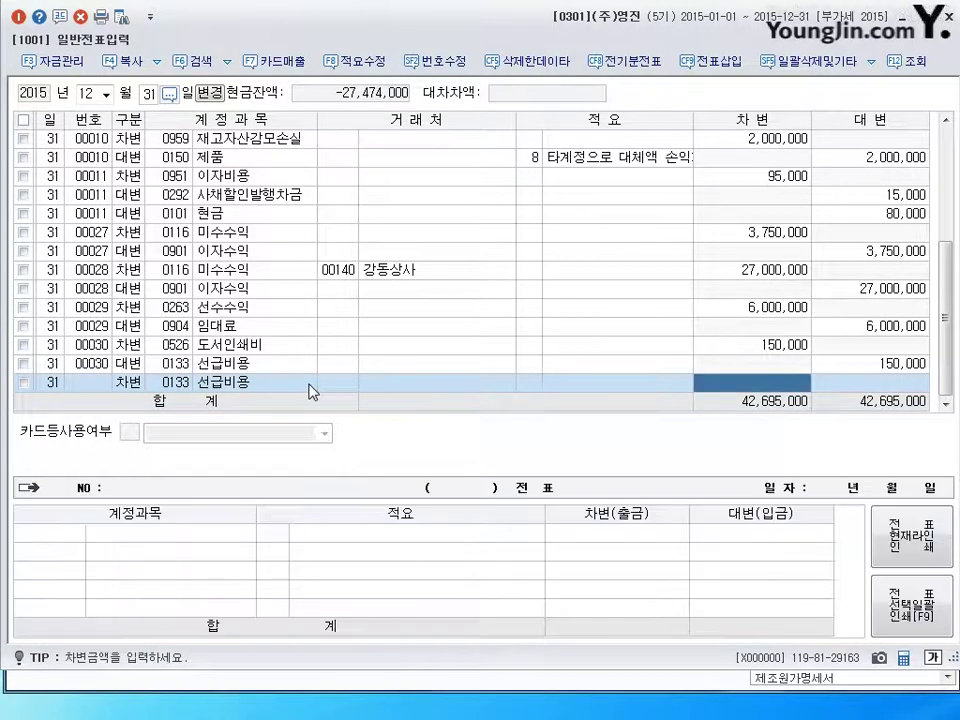
pyautogui.write('4000000')
pyautogui.press('Return')
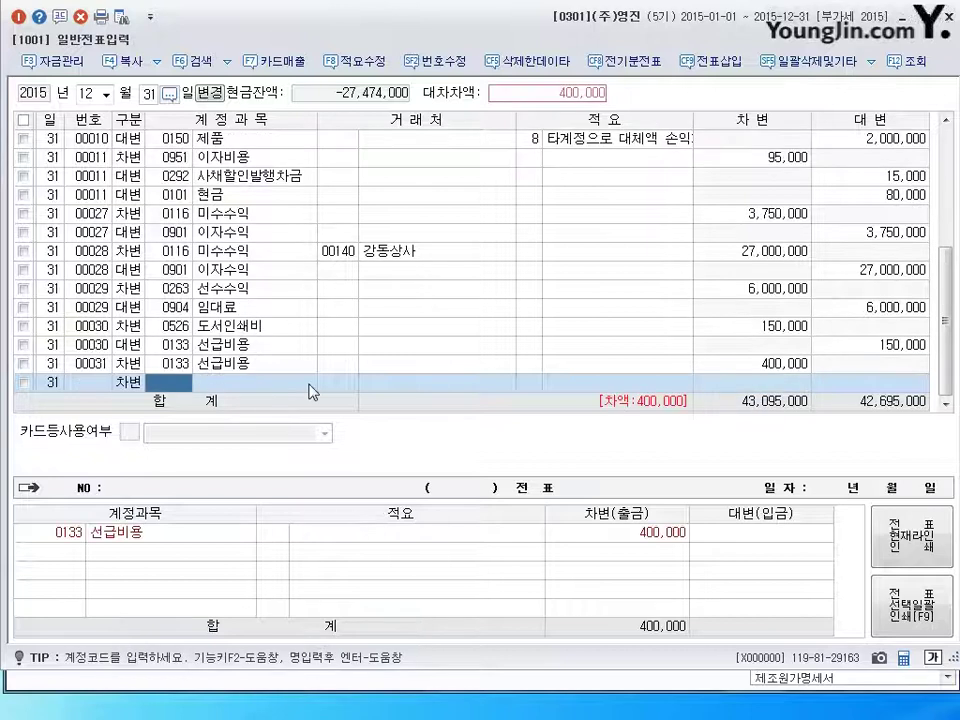
# Balance the 400,000 선급비용 debit with a credit line for 0821 보험료 and review the last two prepaid expense vouchers.
pyautogui.press('Left')
pyautogui.write('4133')
pyautogui.press('Return')
pyautogui.press('Left')
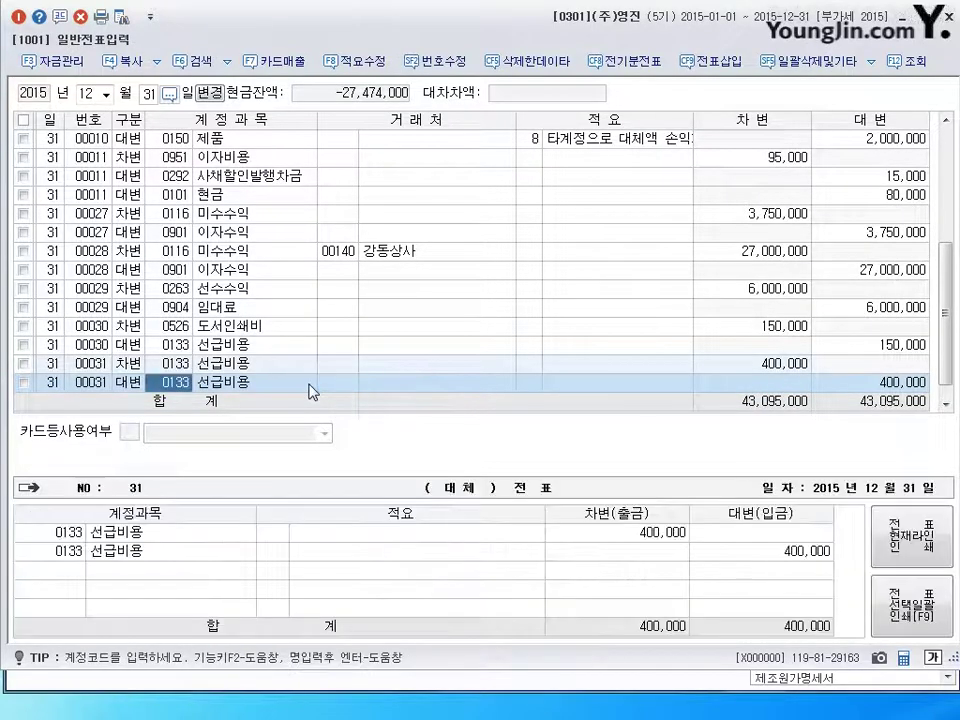
pyautogui.write('821')
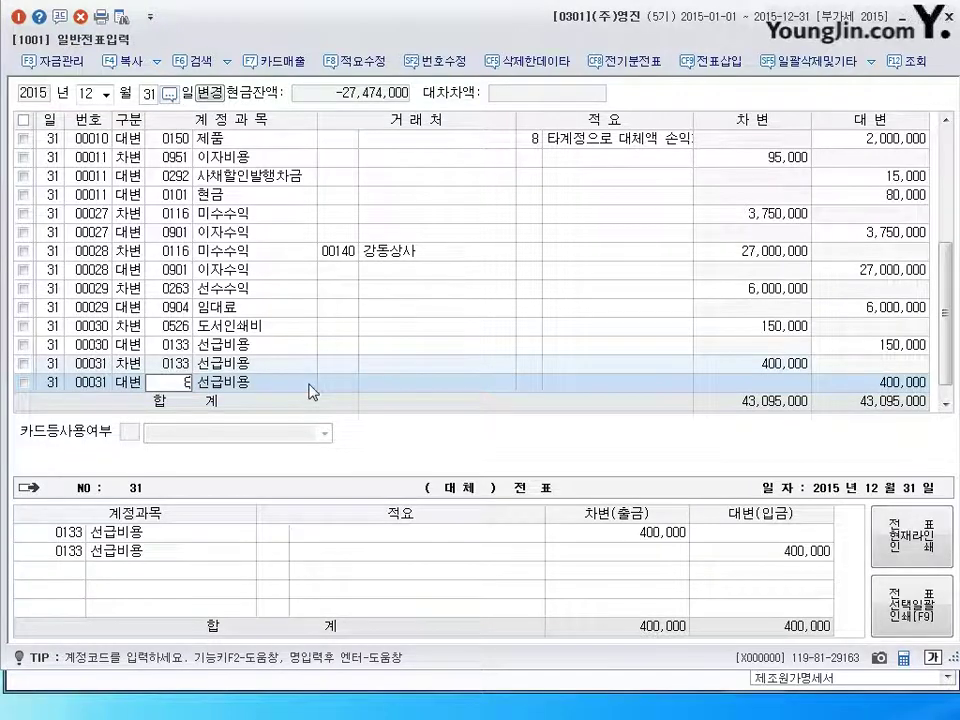
pyautogui.press('Return')
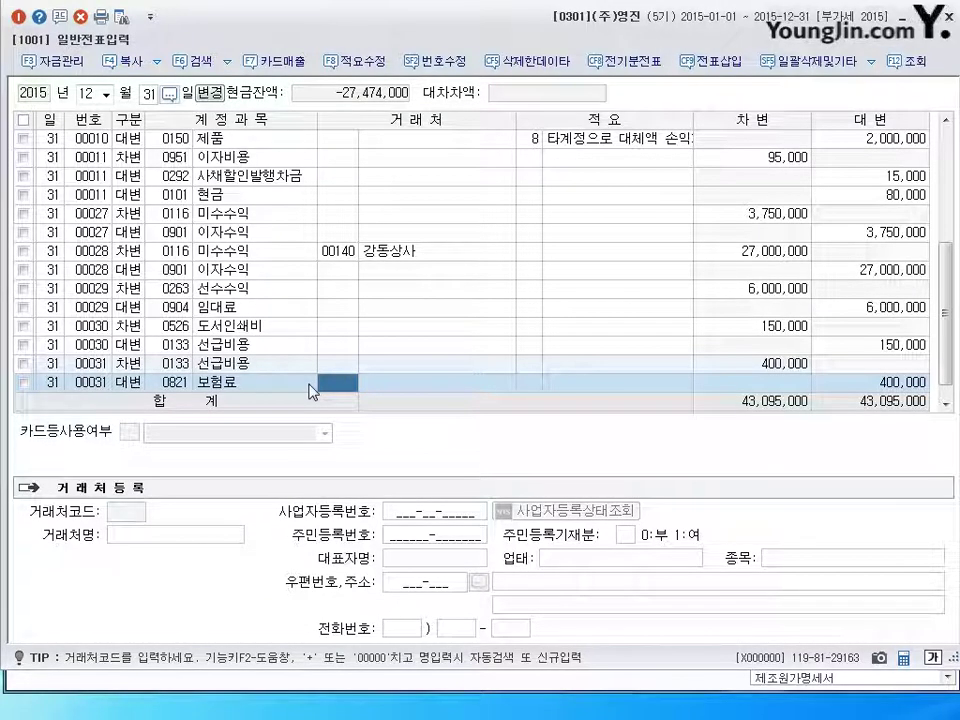
pyautogui.press('Return')
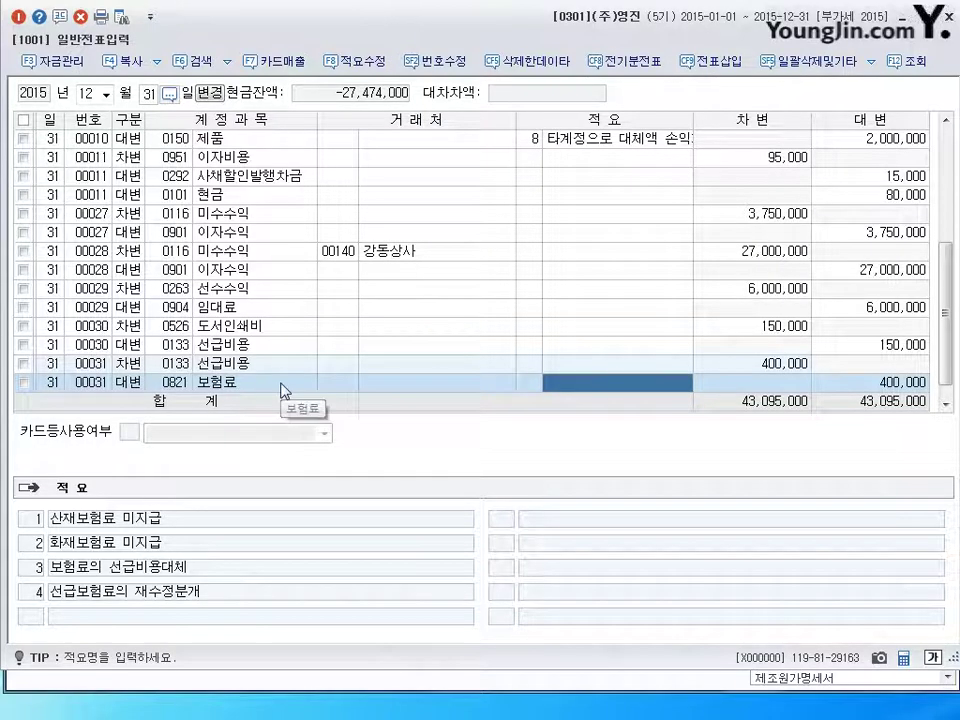
pyautogui.click(242, 345)
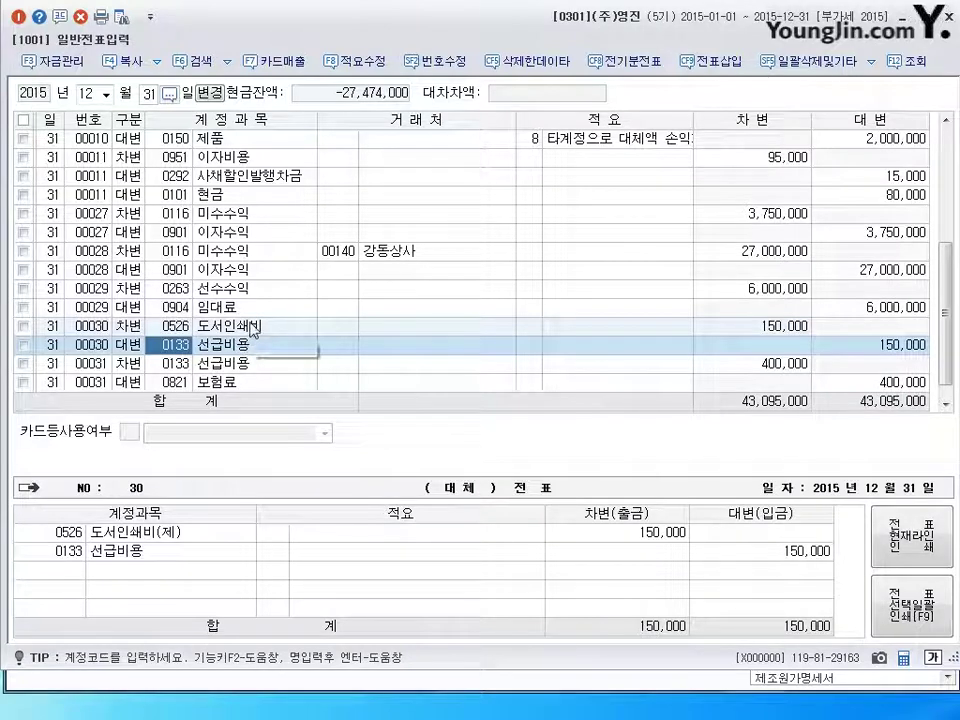
pyautogui.click(255, 365)
pyautogui.click(252, 368)
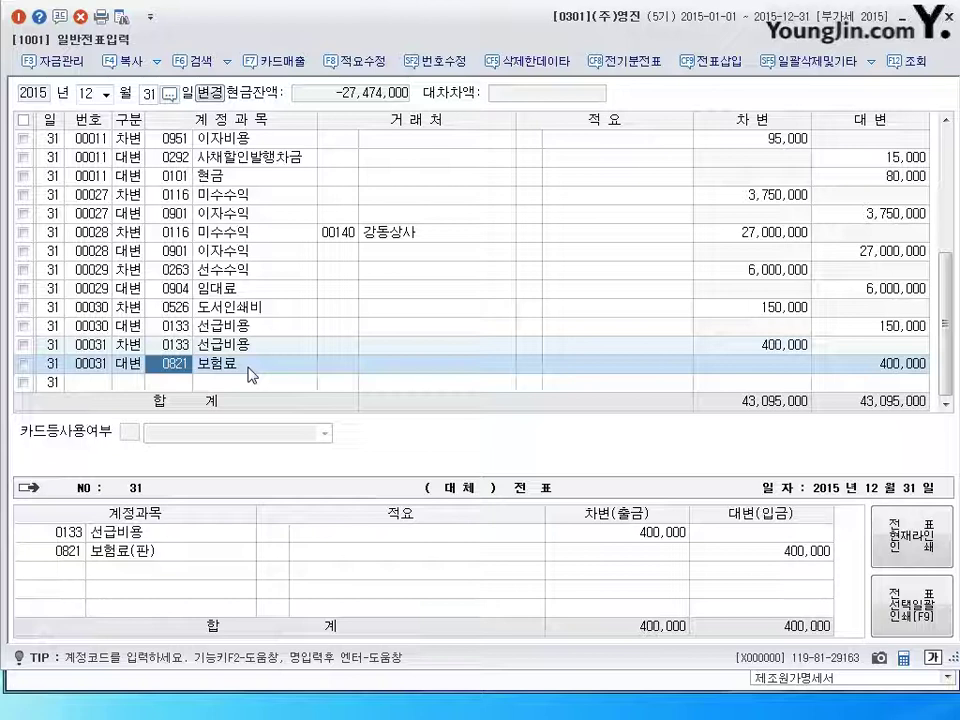
pyautogui.click(242, 347)
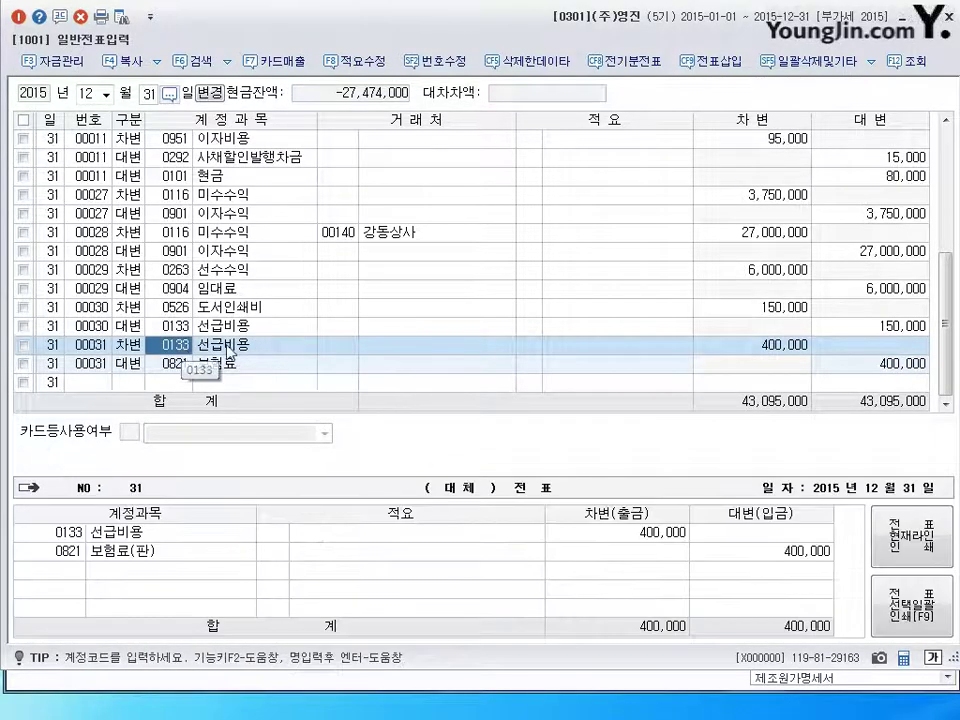
# Enter a December 31 debit line for 0293 장기차입금 of 5,000,000 with 금와은행 as the customer and no description.
pyautogui.click(258, 388)
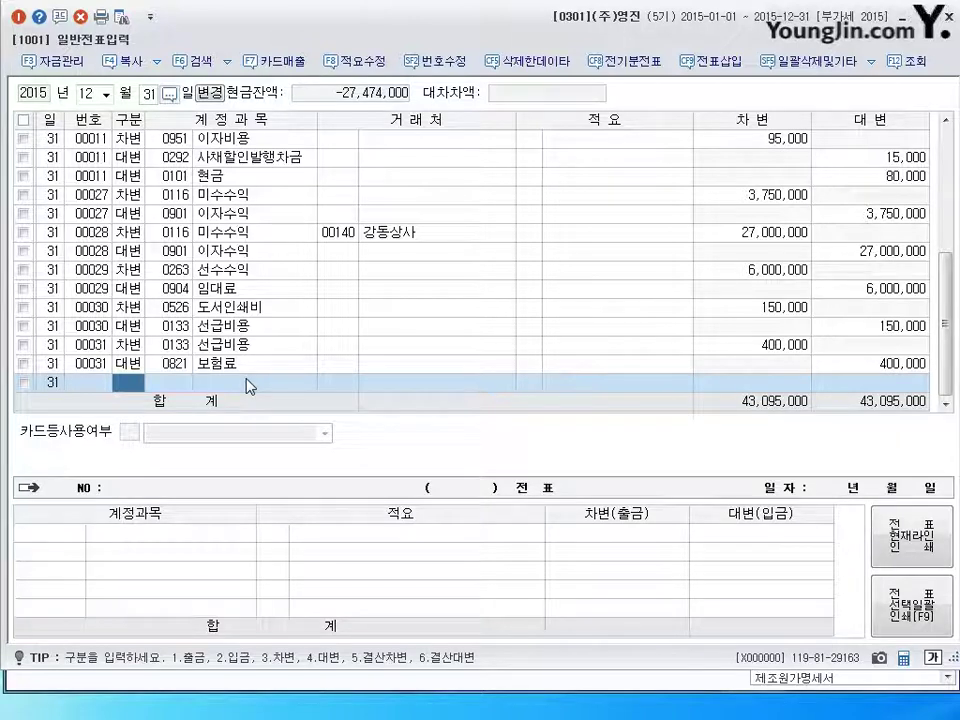
pyautogui.write('3')
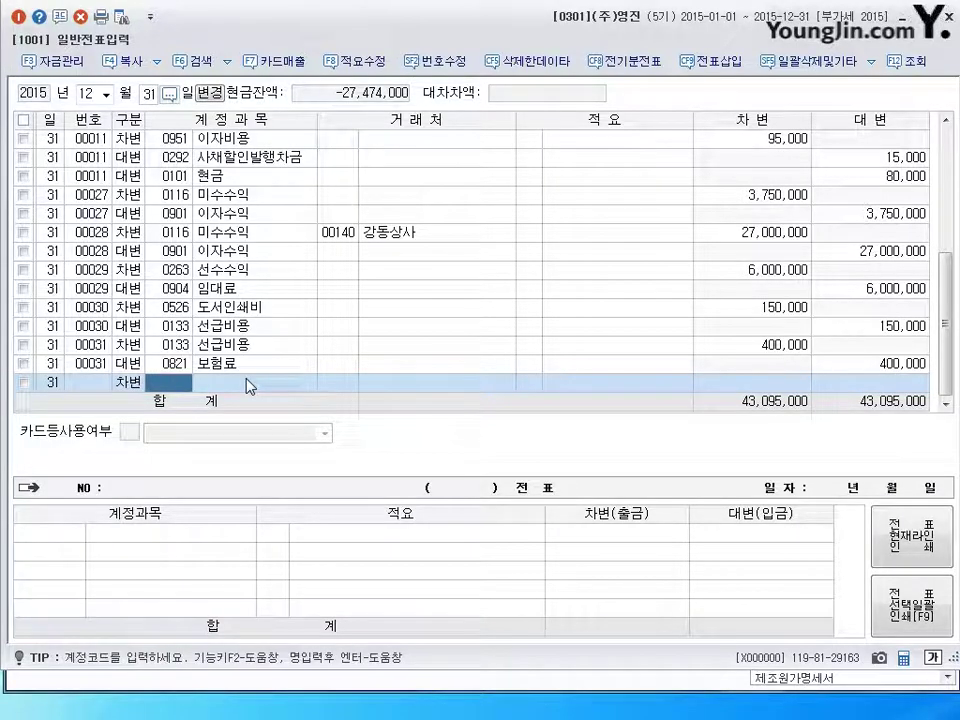
pyautogui.write('293')
pyautogui.press('Return')
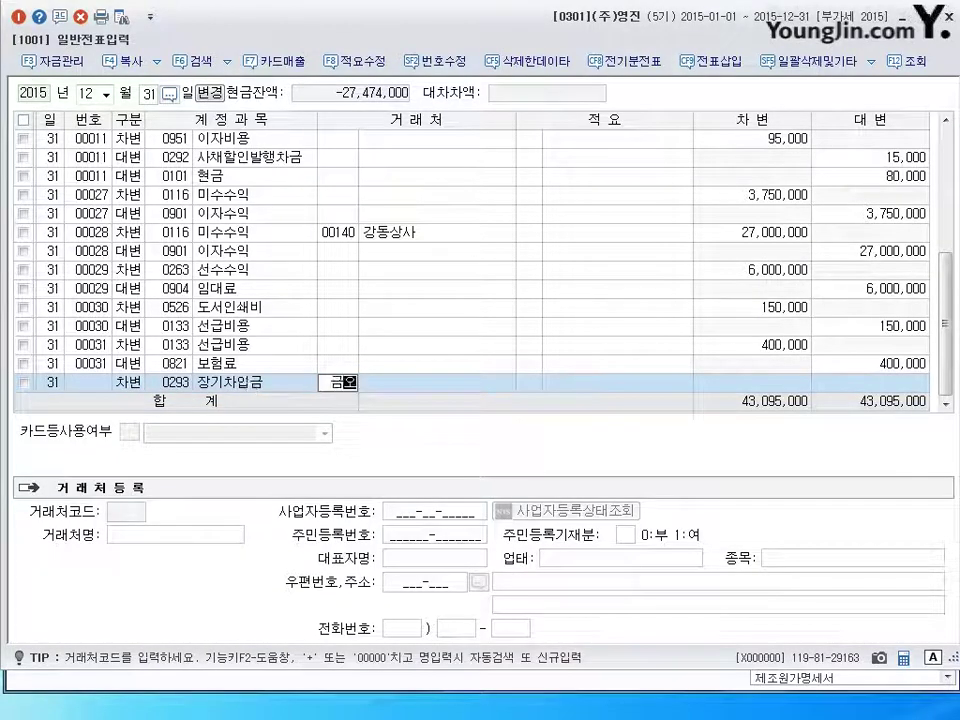
pyautogui.write('금와')
pyautogui.press('Return')
pyautogui.press('Return')
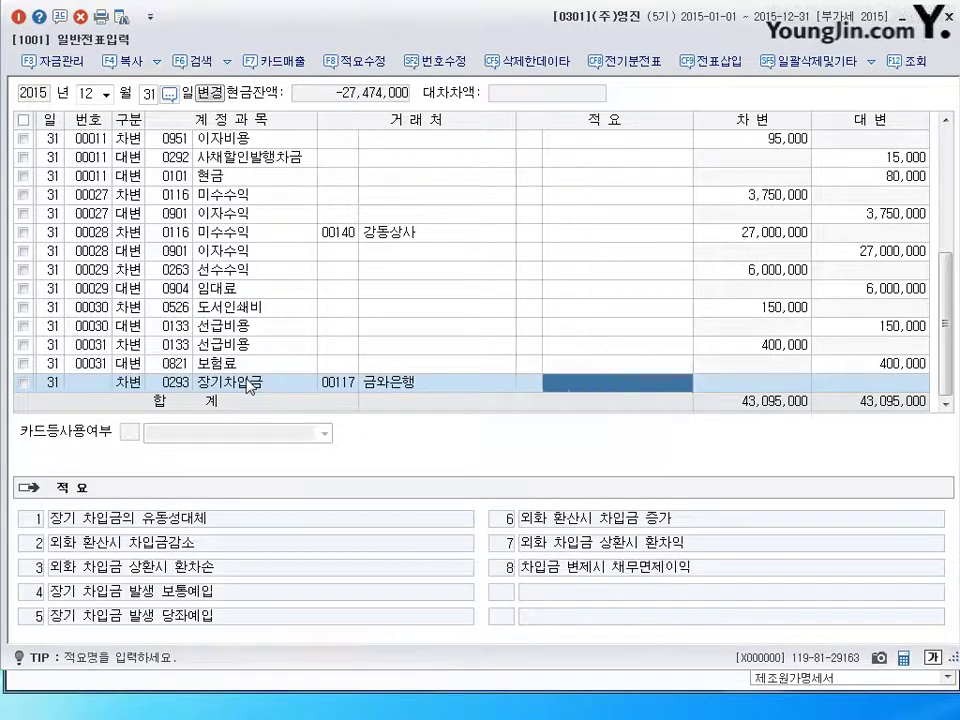
pyautogui.press('Return')
pyautogui.write('5000000')
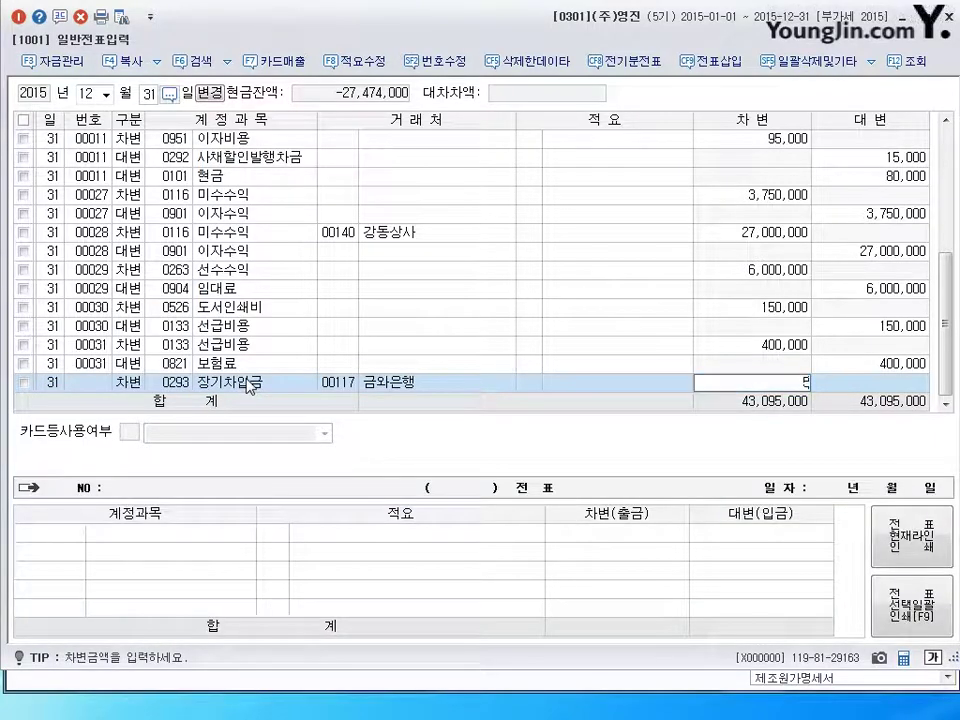
pyautogui.press('Return')
# Balance the 장기차입금 debit with a credit line for 0264 유동성장기부채 of 5,000,000 for customer 금와은행.
pyautogui.press('Left')
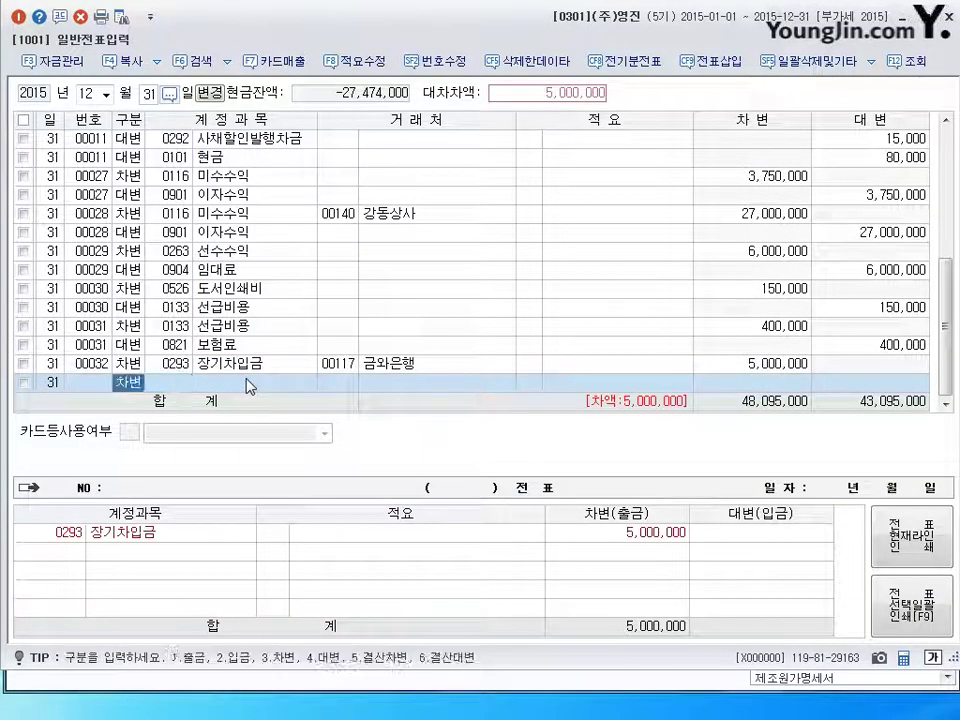
pyautogui.write('4')
pyautogui.press('Return')
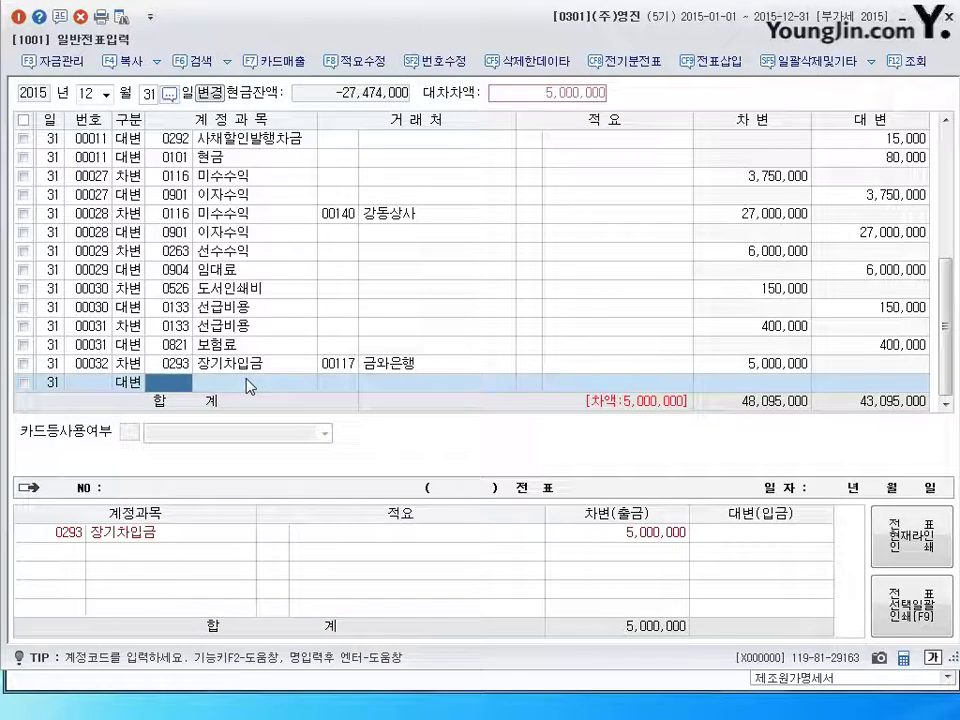
pyautogui.write('264')
pyautogui.press('Return')
pyautogui.press('Return')
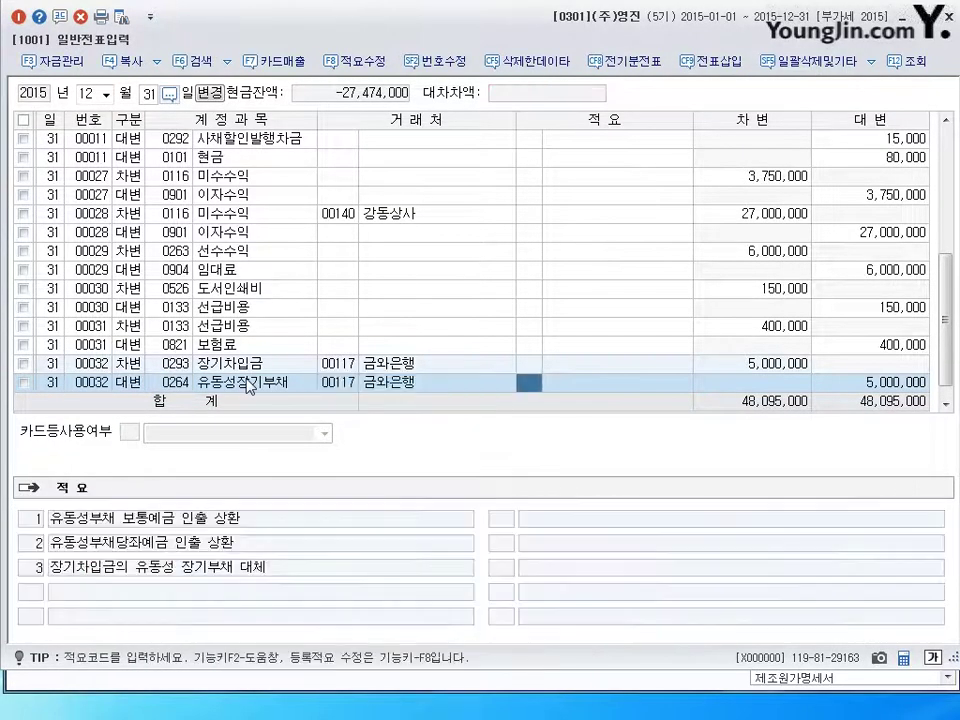
pyautogui.press('Return')
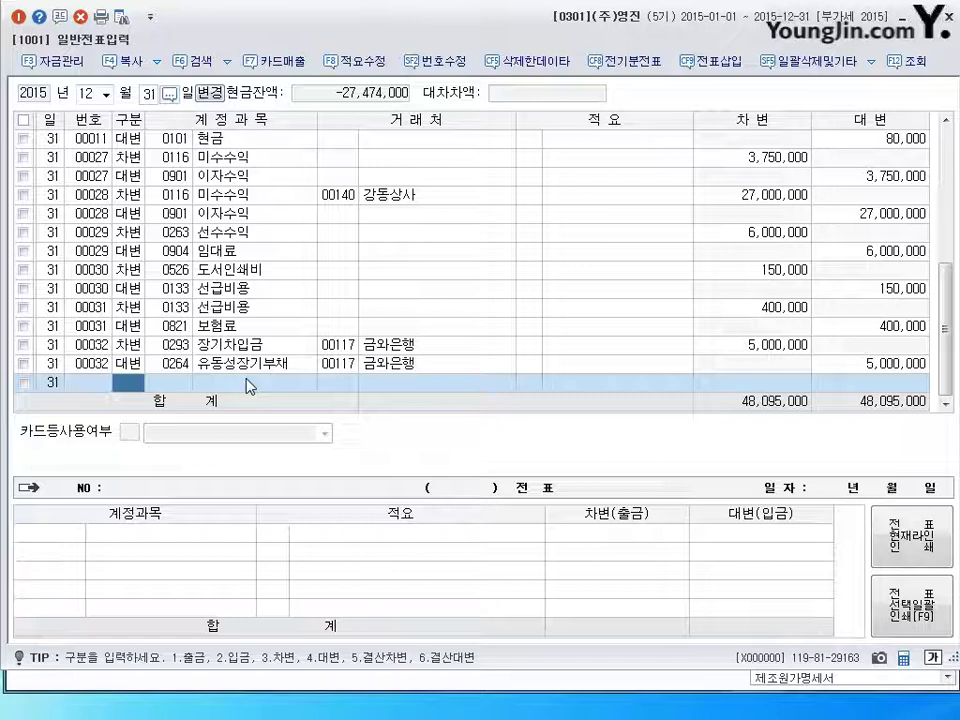
# Enter a December 31 debit line for 0955 외화환산손실 of 1,000,000 without a customer or description.
pyautogui.write('3')
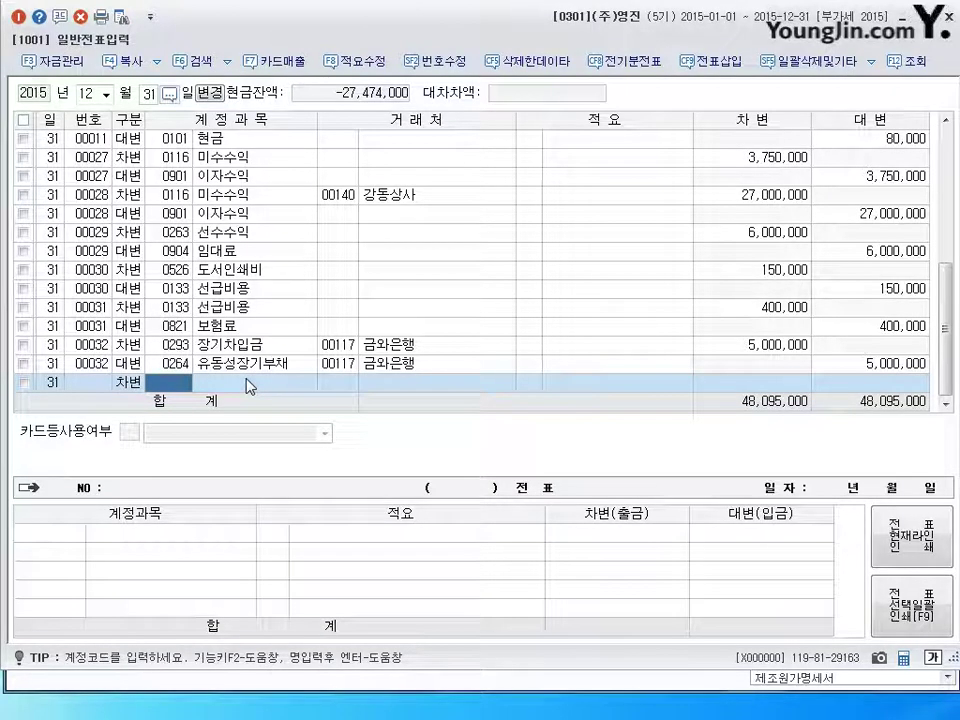
pyautogui.write('955')
pyautogui.press('Return')
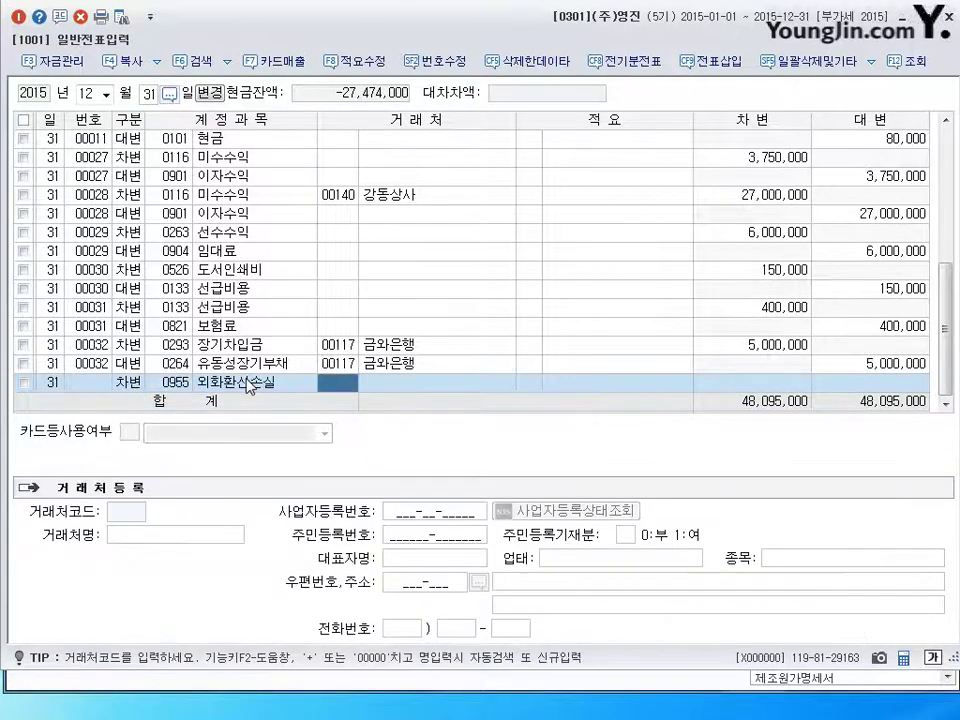
pyautogui.press('Return')
pyautogui.press('Return')
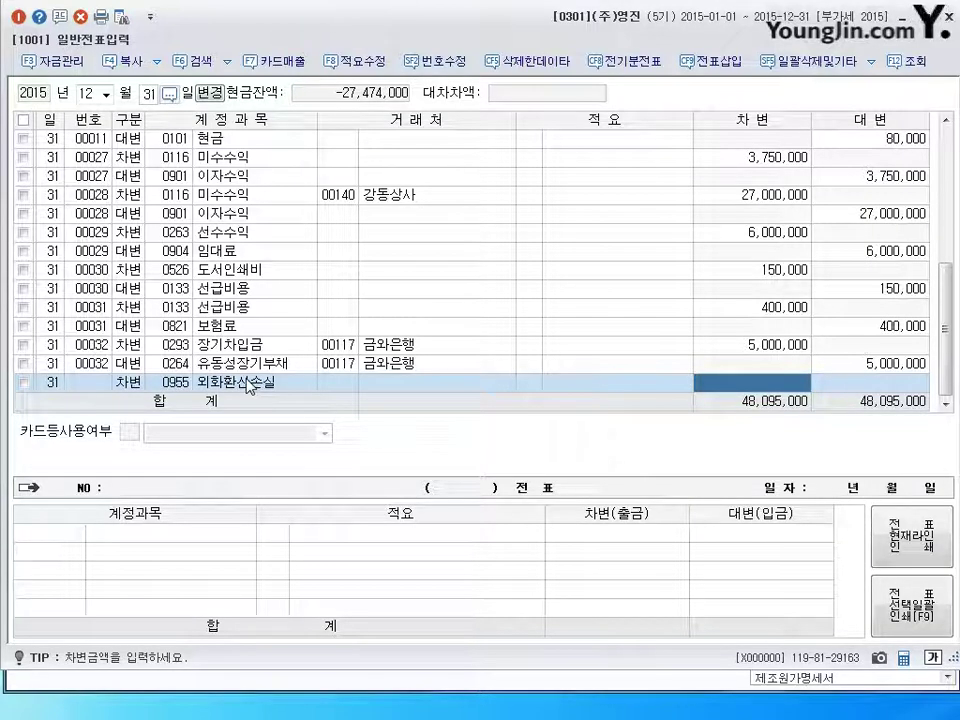
pyautogui.write('1000000')
pyautogui.press('Return')
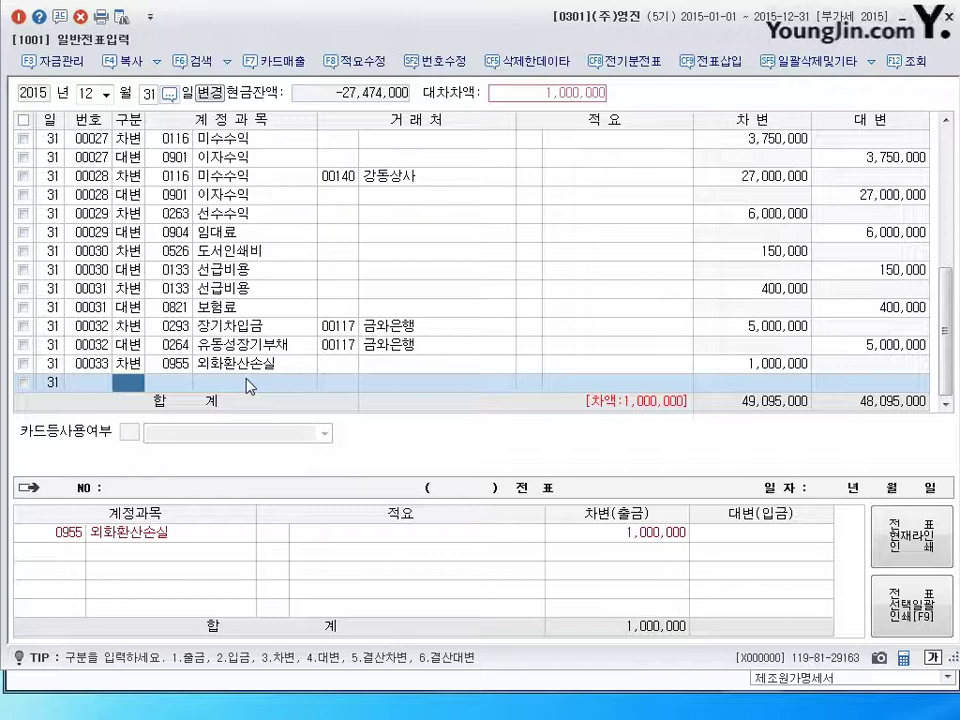
# Balance the 외화환산손실 debit with a credit line for 0260 단기차입금 of 1,000,000 for customer (주)연재.
pyautogui.write('4')
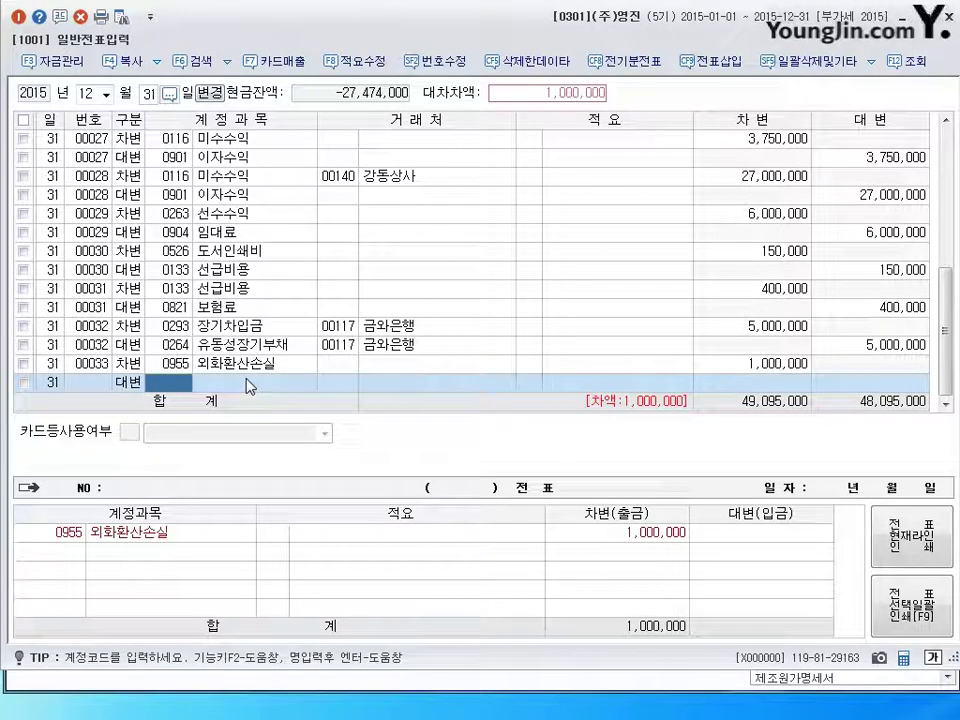
pyautogui.write('260')
pyautogui.press('Return')
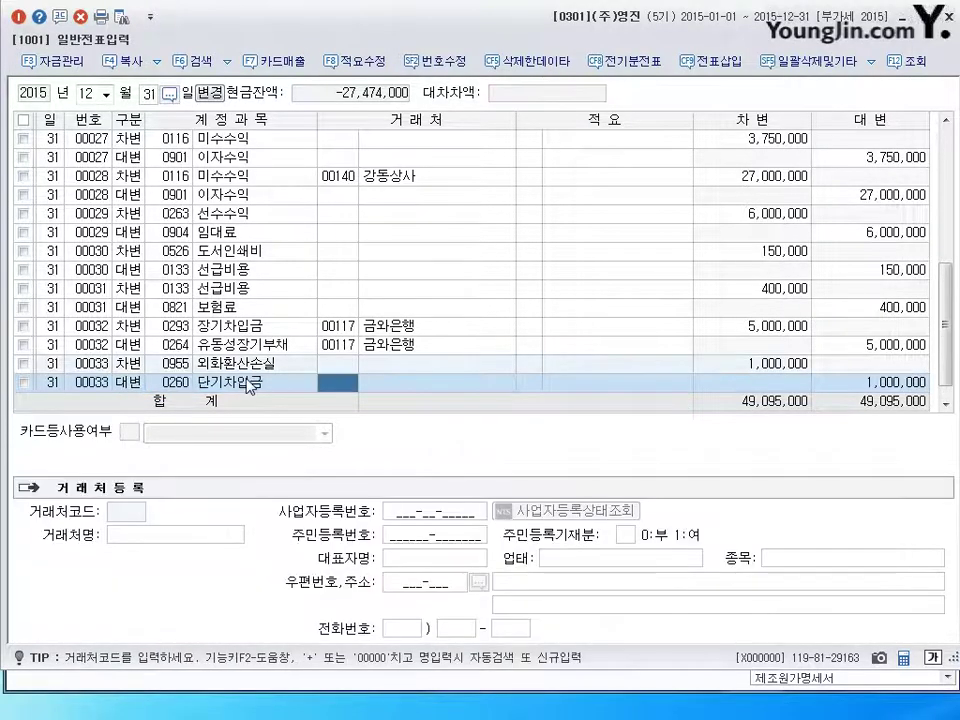
pyautogui.write('연제')
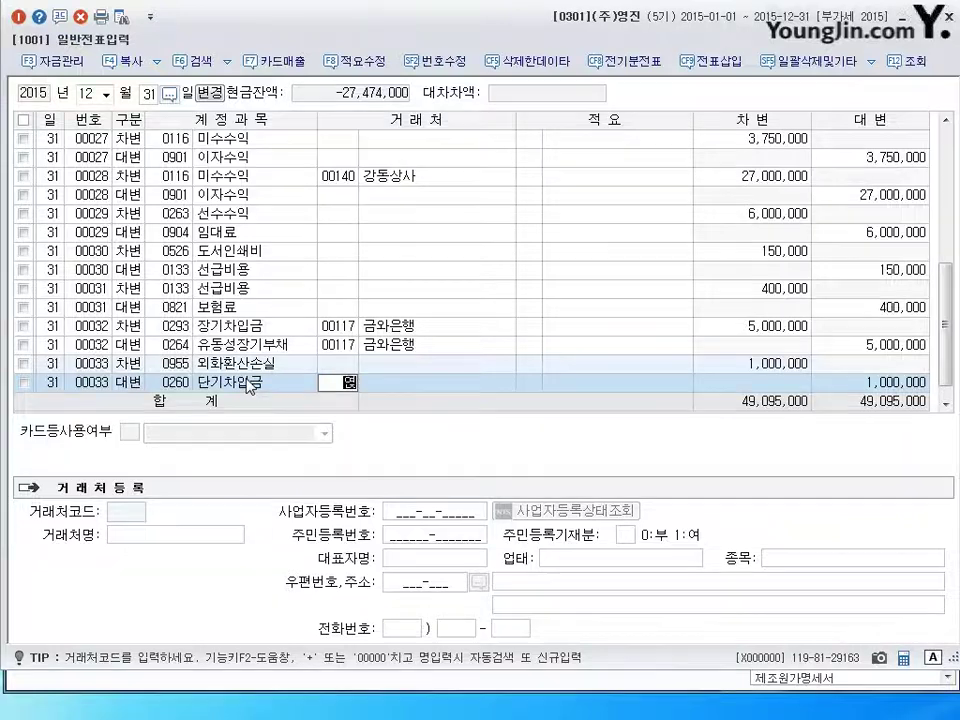
pyautogui.press('Return')
pyautogui.press('Return')
pyautogui.press('Return')
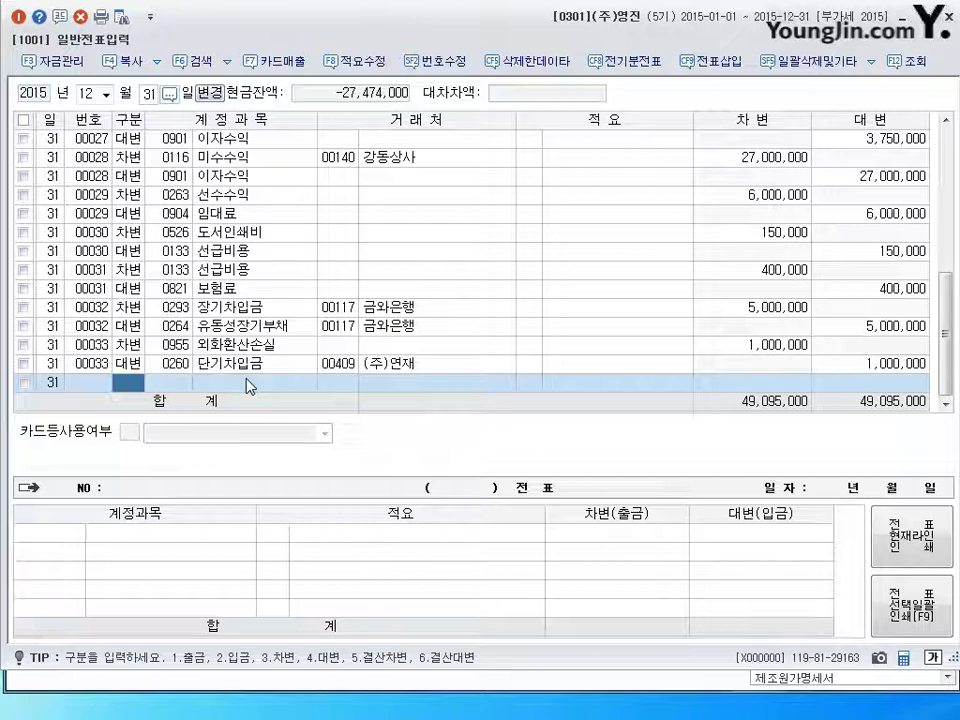
# Enter a December 31 debit line for 0107 단기매매증권 of 7,000,000 without a customer or description.
pyautogui.write('3')
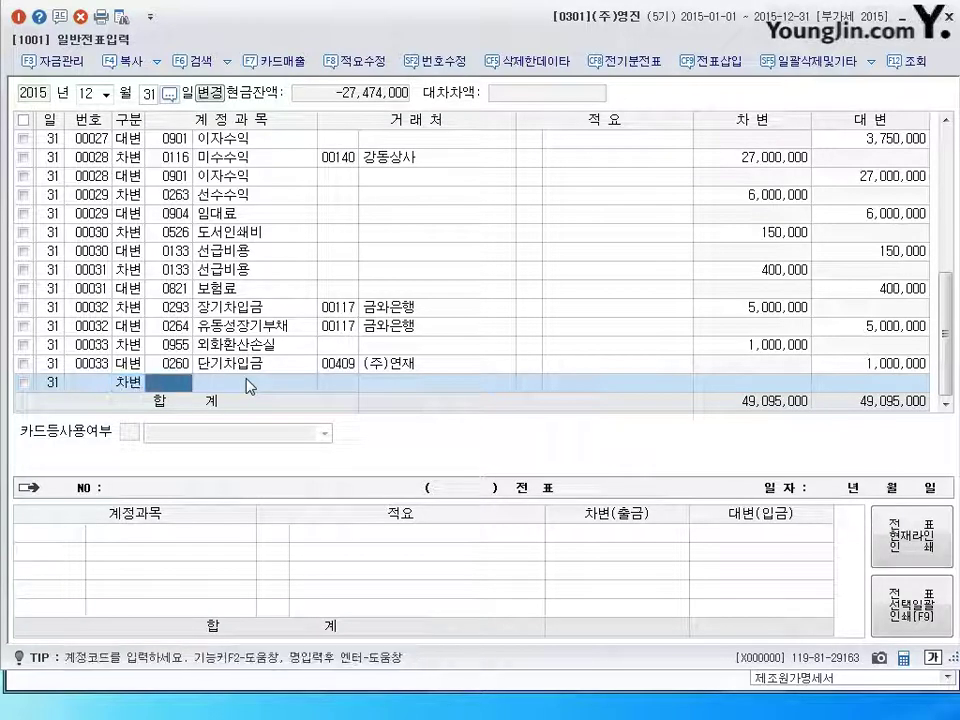
pyautogui.write('107')
pyautogui.press('Return')
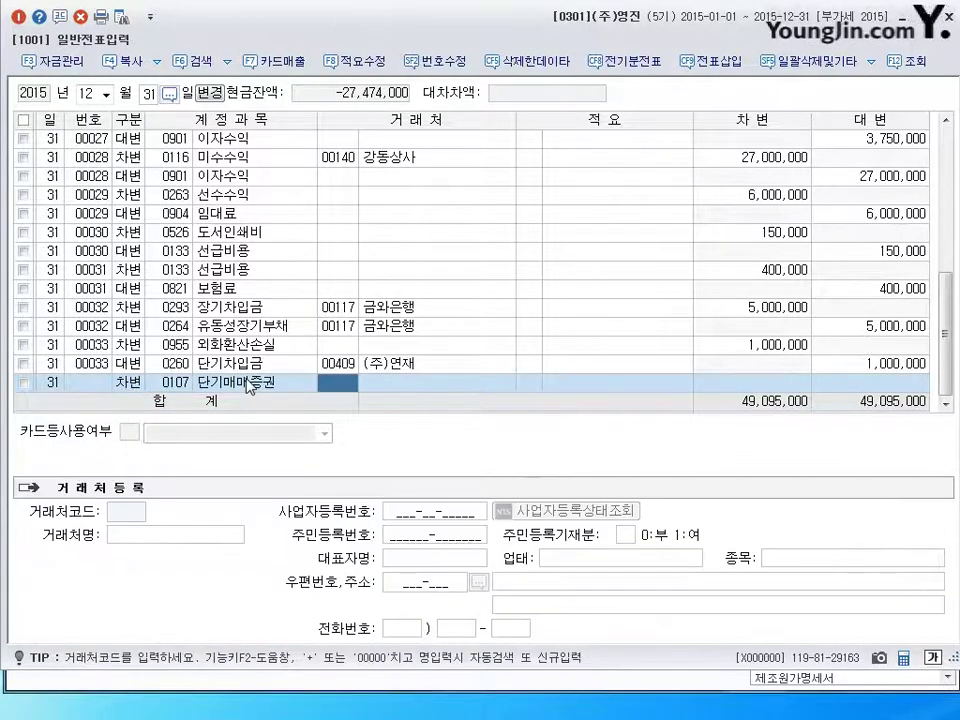
pyautogui.press('Return')
pyautogui.press('Return')
pyautogui.write('7000000')
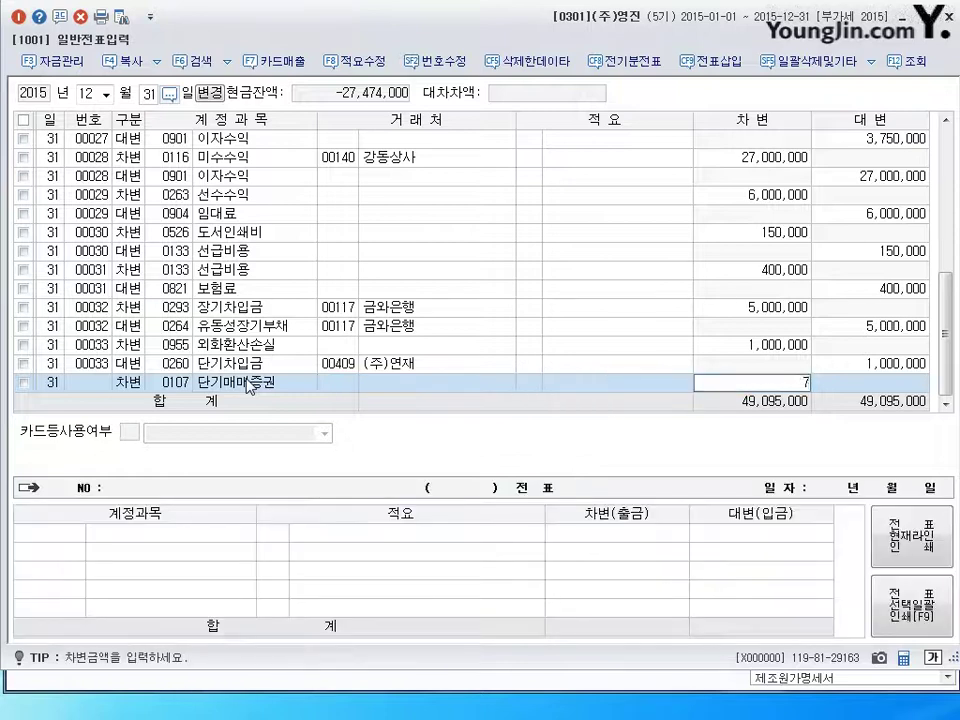
pyautogui.press('Return')
# Balance the 단기매매증권 debit with a credit line for 0905 단기매매증권평가이익 of 7,000,000, finding the account by searching for 단기매.
pyautogui.write('4')
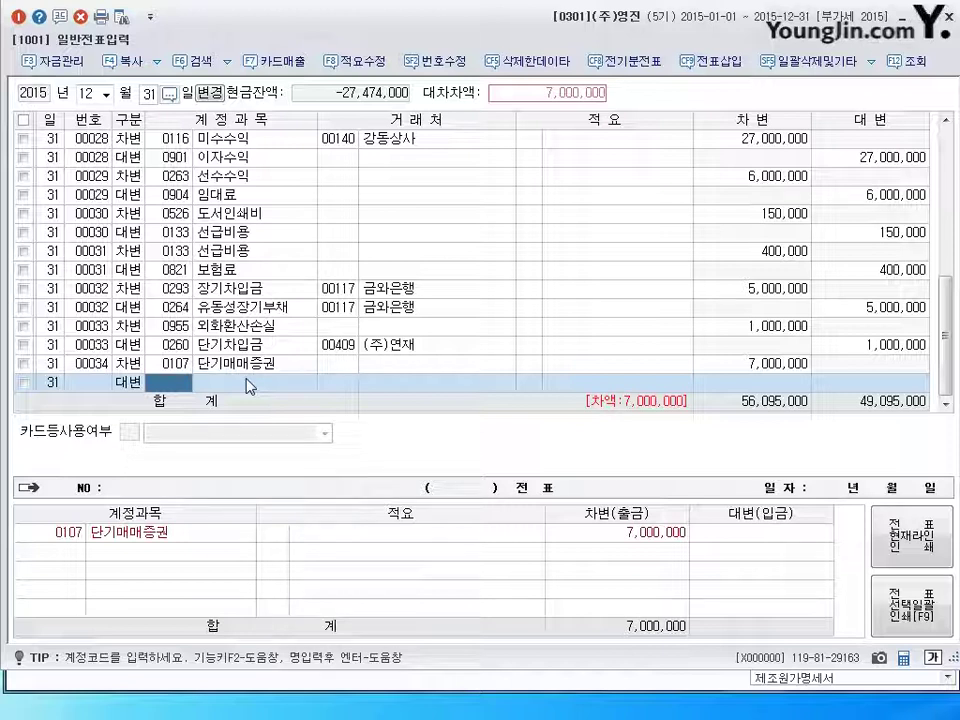
pyautogui.press('Hangul')
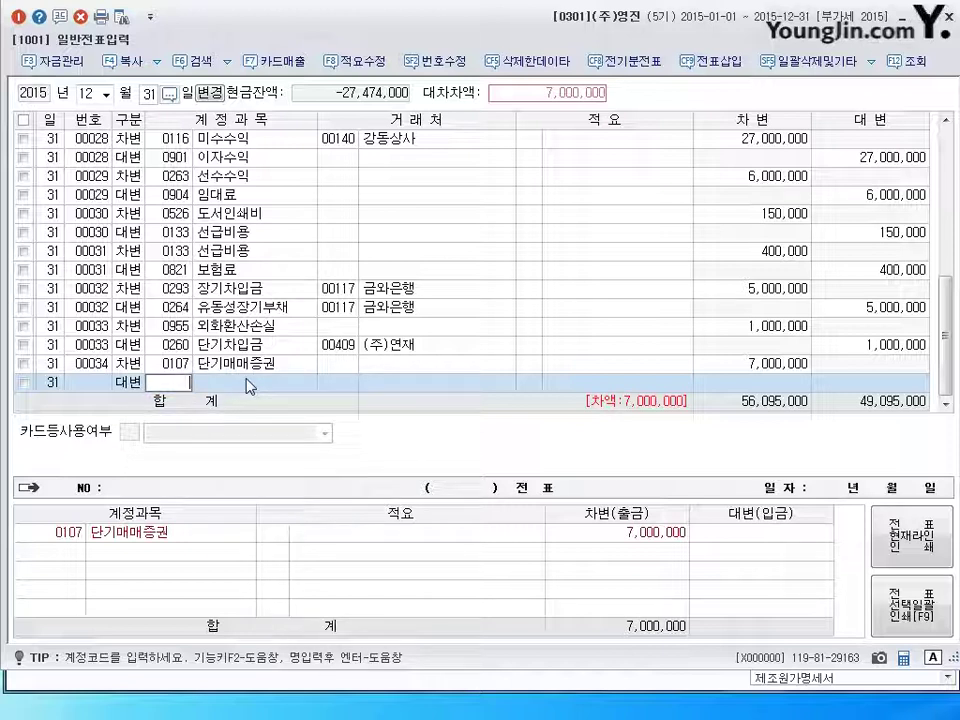
pyautogui.write('단기매')
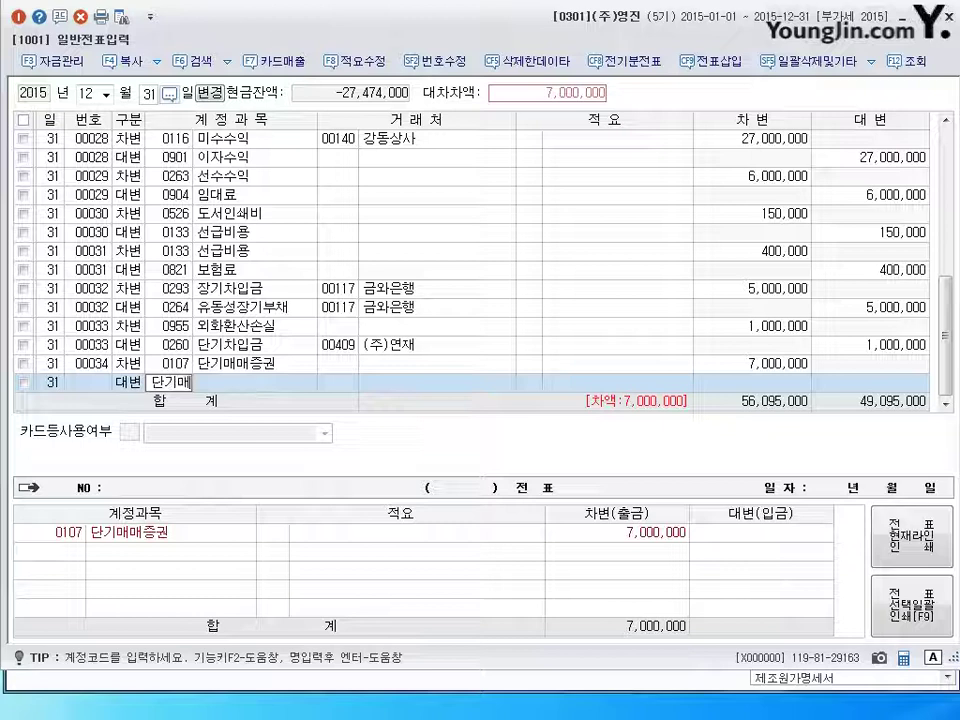
pyautogui.press('Return')
pyautogui.press('Down')
pyautogui.press('Down')
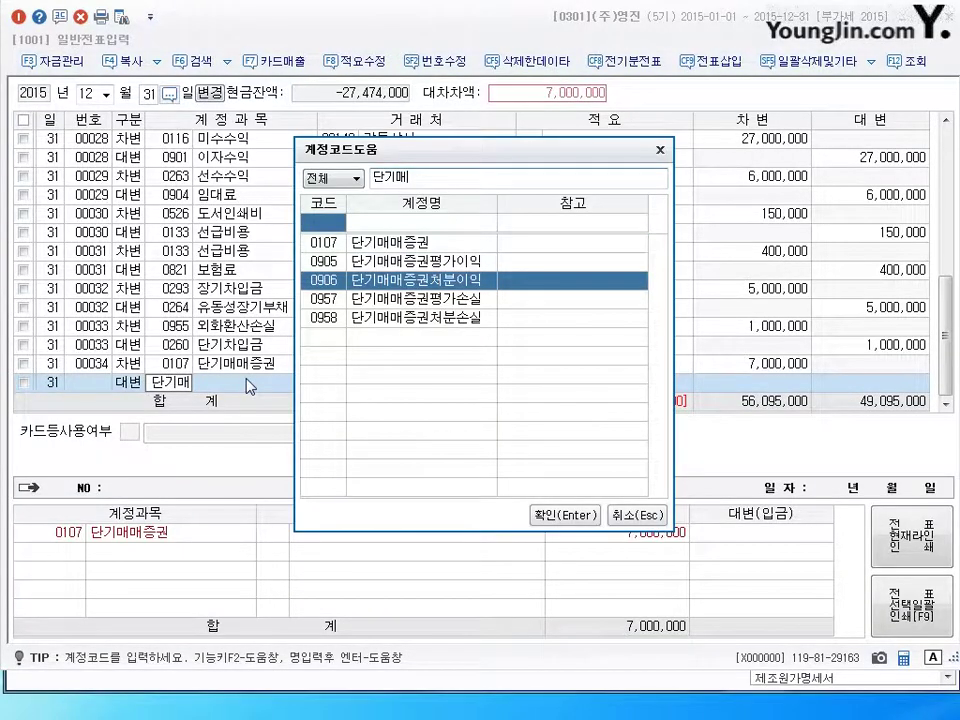
pyautogui.press('Up')
pyautogui.press('Return')
pyautogui.press('Return')
pyautogui.press('Return')
pyautogui.press('Return')
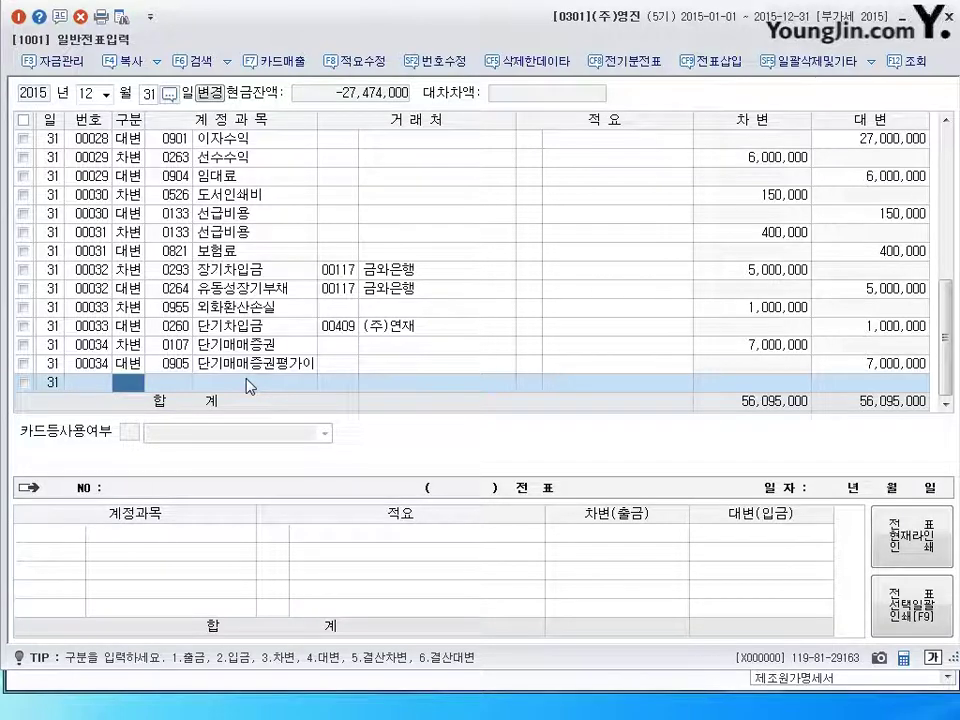
# Enter a December 31 cash payment (출금) line for 0980 잡손실 without a customer and correct its amount to 12,670.
pyautogui.write('1')
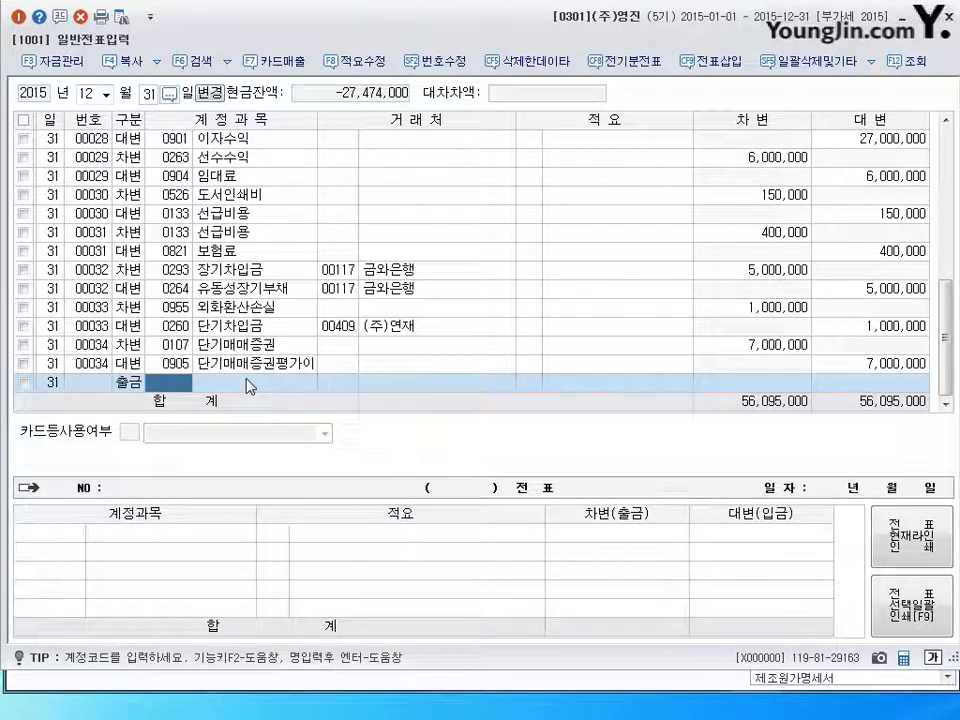
pyautogui.write('980')
pyautogui.press('Return')
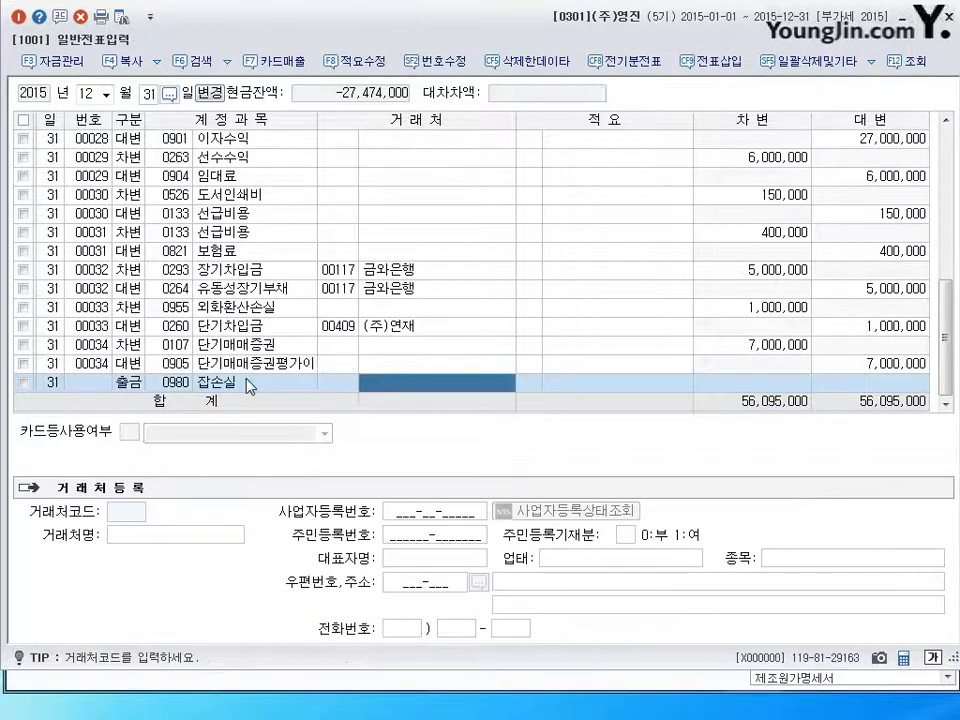
pyautogui.press('Return')
pyautogui.press('Return')
pyautogui.write('12670000')
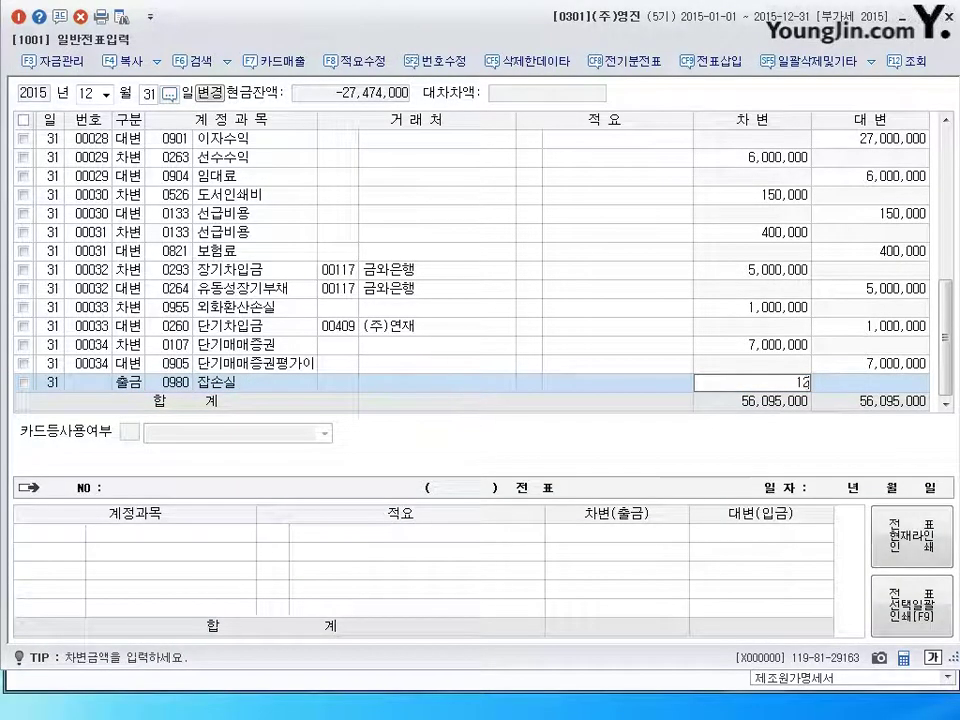
pyautogui.press('Return')
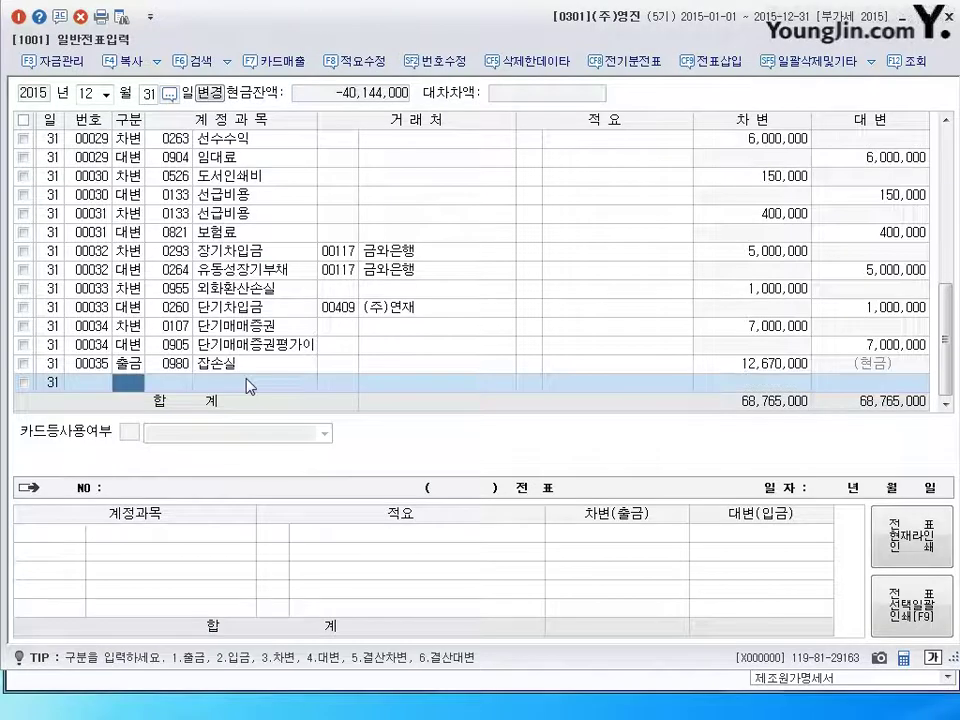
pyautogui.click(785, 366)
pyautogui.write('12670')
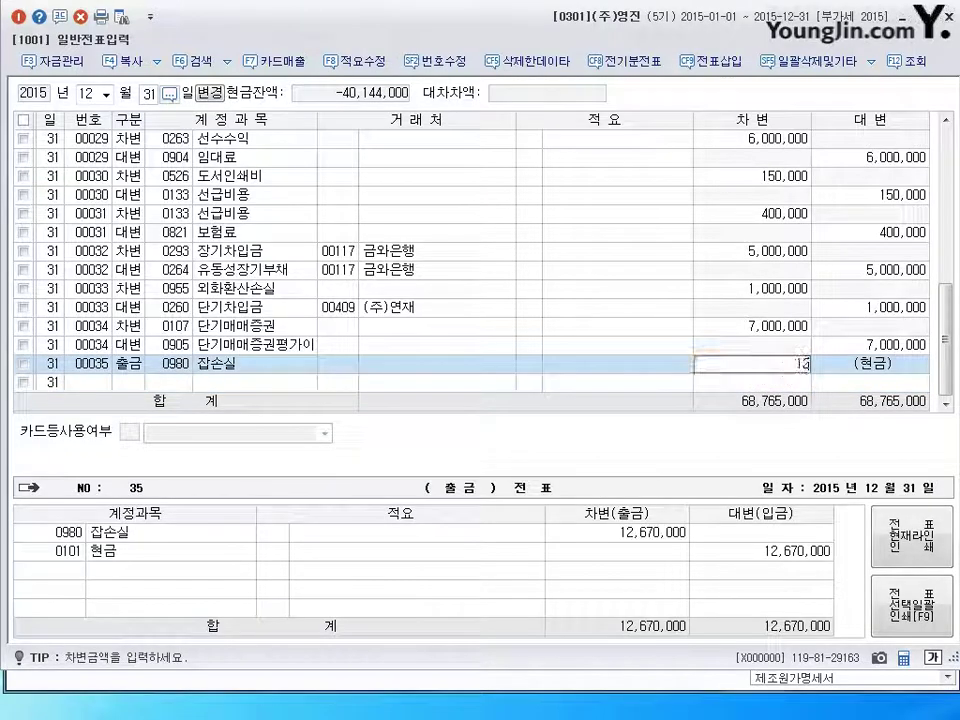
pyautogui.press('Return')
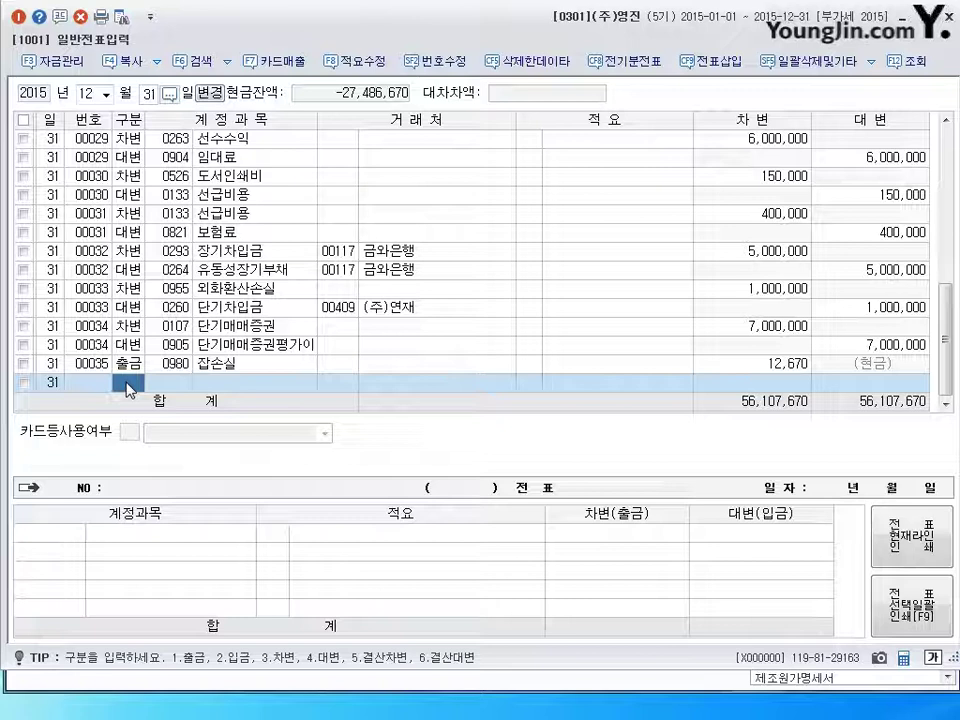
# Enter a December 31 debit line for 0122 소모품 of 1,000,000 without a customer or description.
pyautogui.write('3')
pyautogui.press('Return')
pyautogui.write('0122')
pyautogui.press('Return')
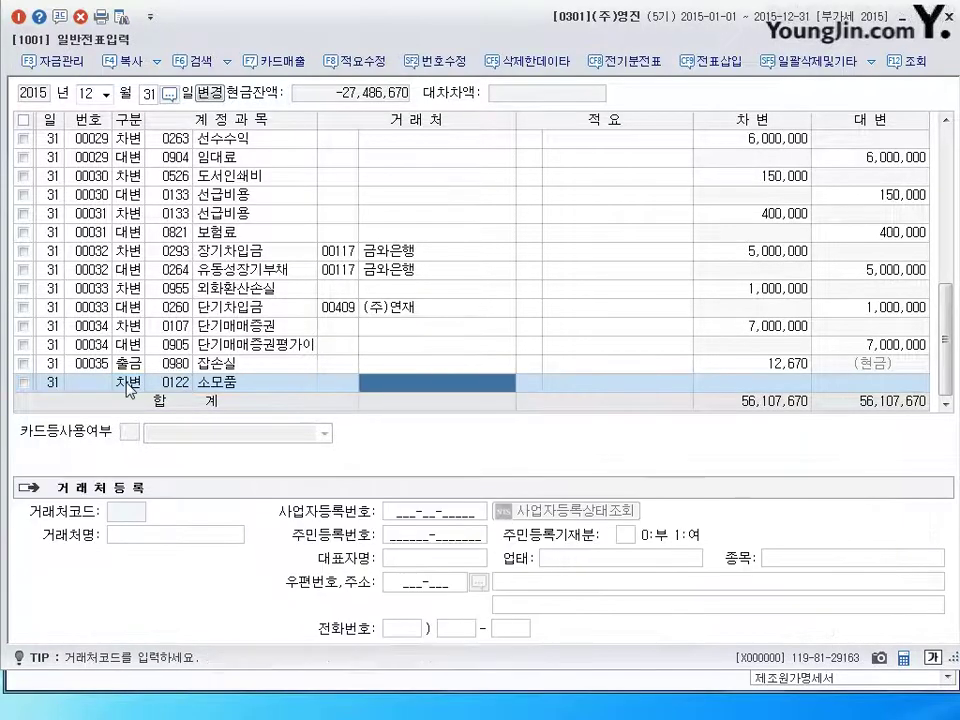
pyautogui.press('Return')
pyautogui.press('Return')
pyautogui.write('1000000')
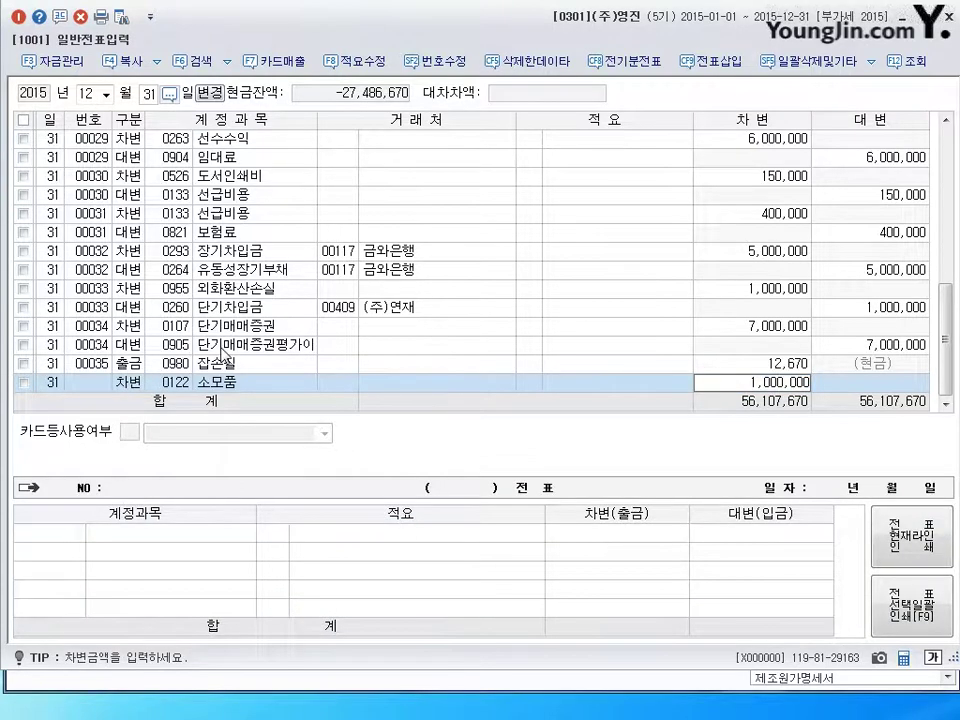
pyautogui.press('Return')
# Balance the 소모품 debit with a credit line for 0830 소모품비 of 1,000,000 without a customer or description.
pyautogui.press('Left')
pyautogui.write('4')
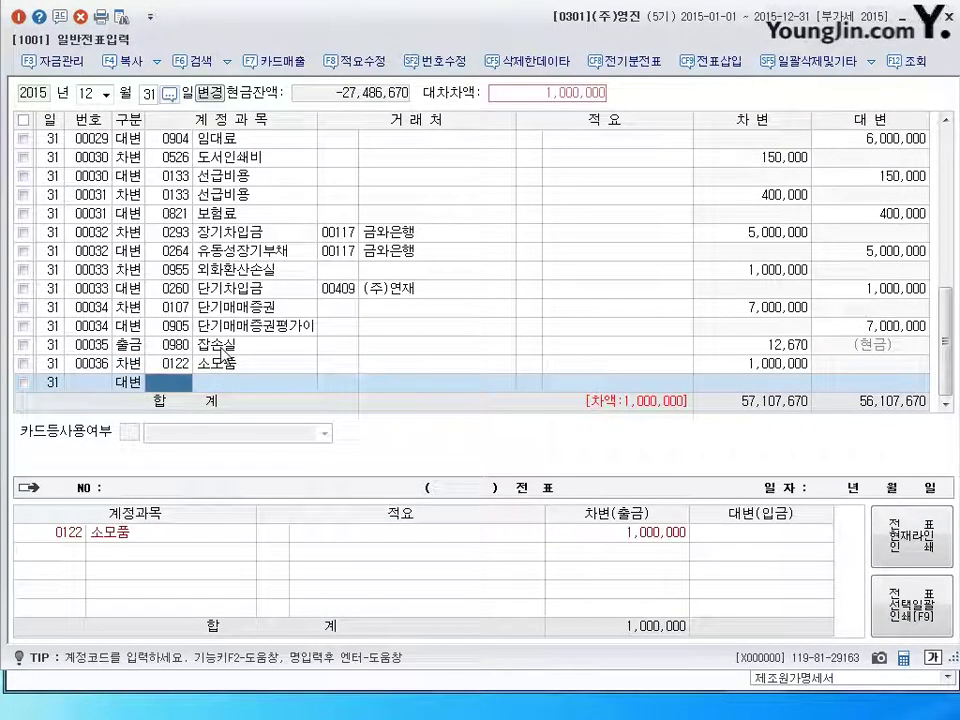
pyautogui.write('83')
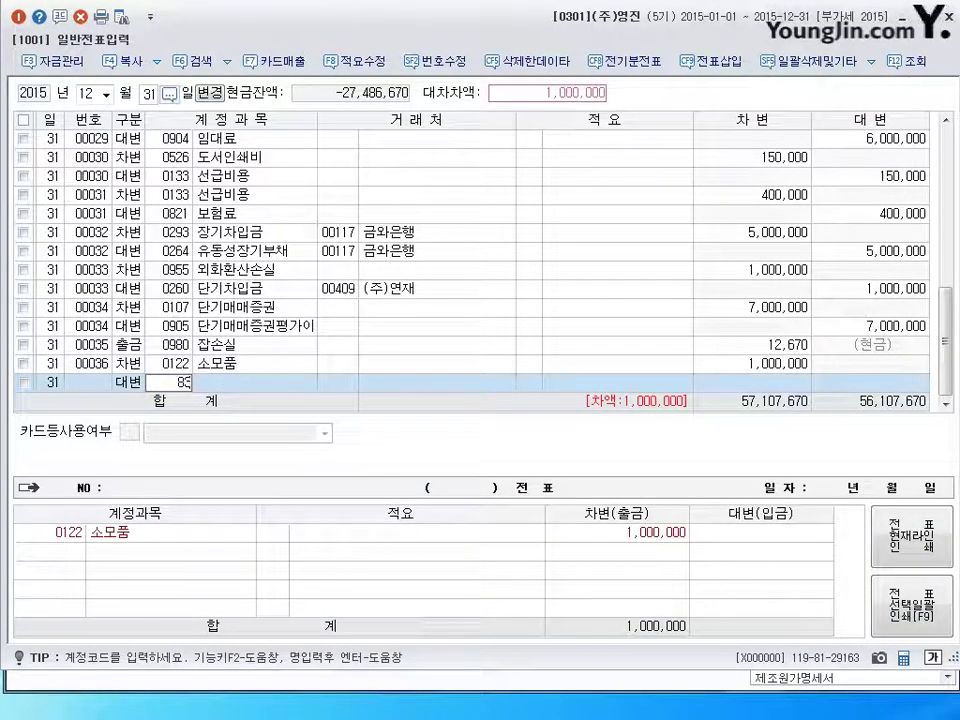
pyautogui.write('0')
pyautogui.press('Return')
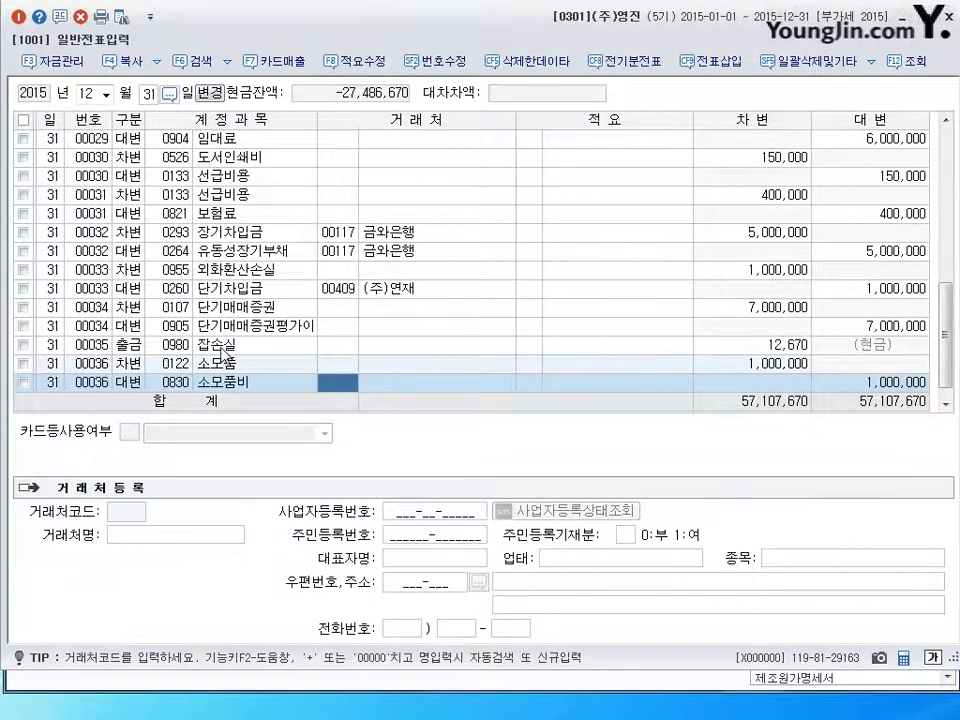
pyautogui.press('Return')
pyautogui.press('Return')
pyautogui.press('Return')
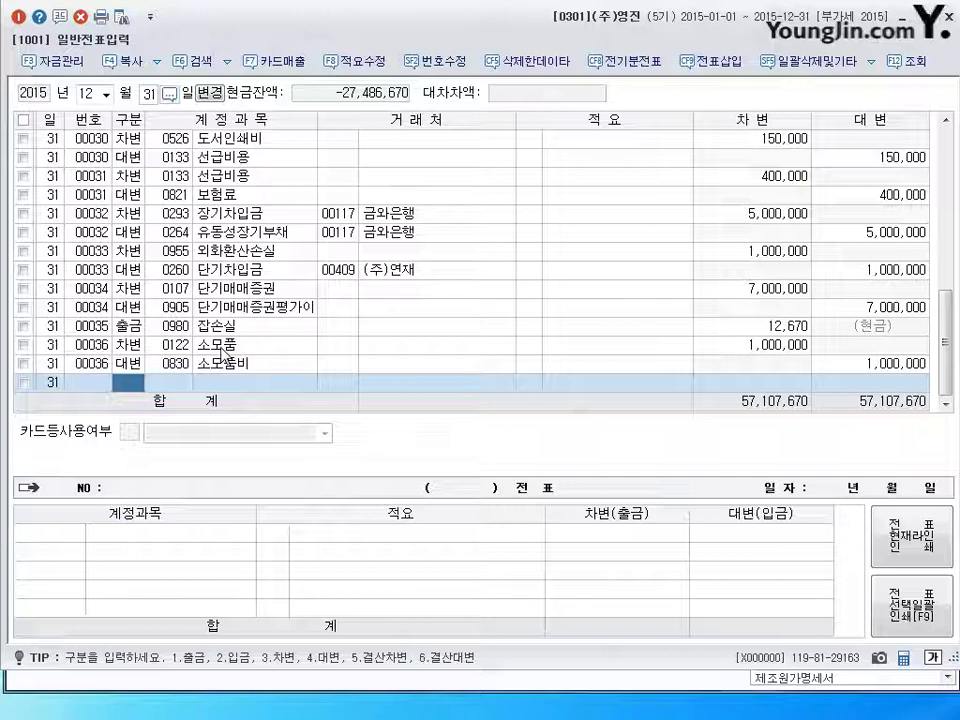
# Enter a December 31 debit line for 0257 가수금 of 3,000,000 without a customer or description.
pyautogui.write('3257')
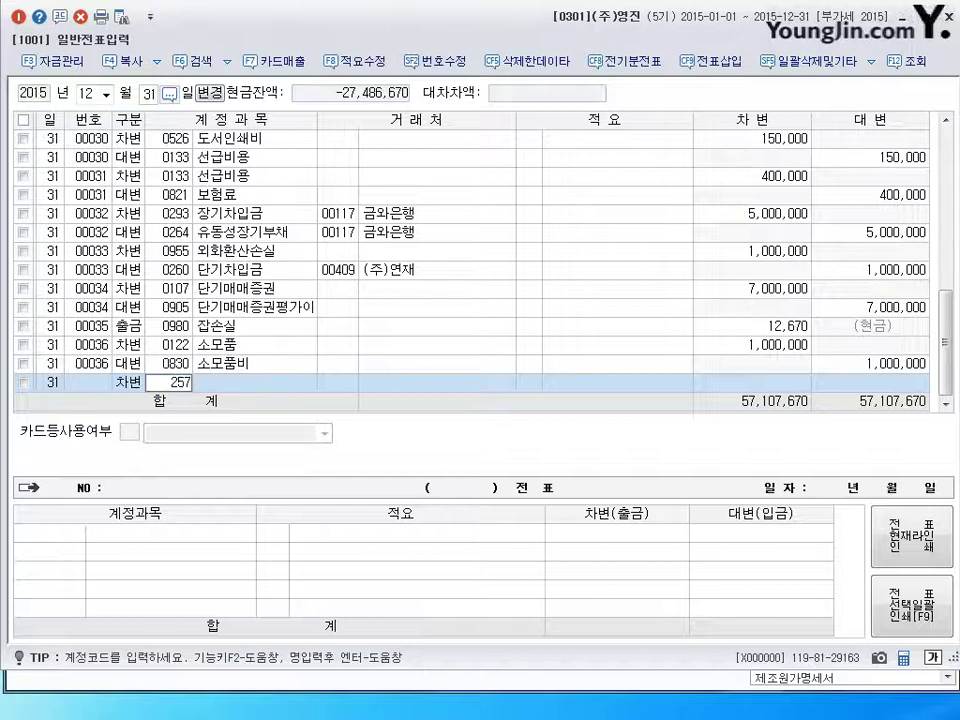
pyautogui.press('Return')
pyautogui.press('Return')
pyautogui.press('Return')
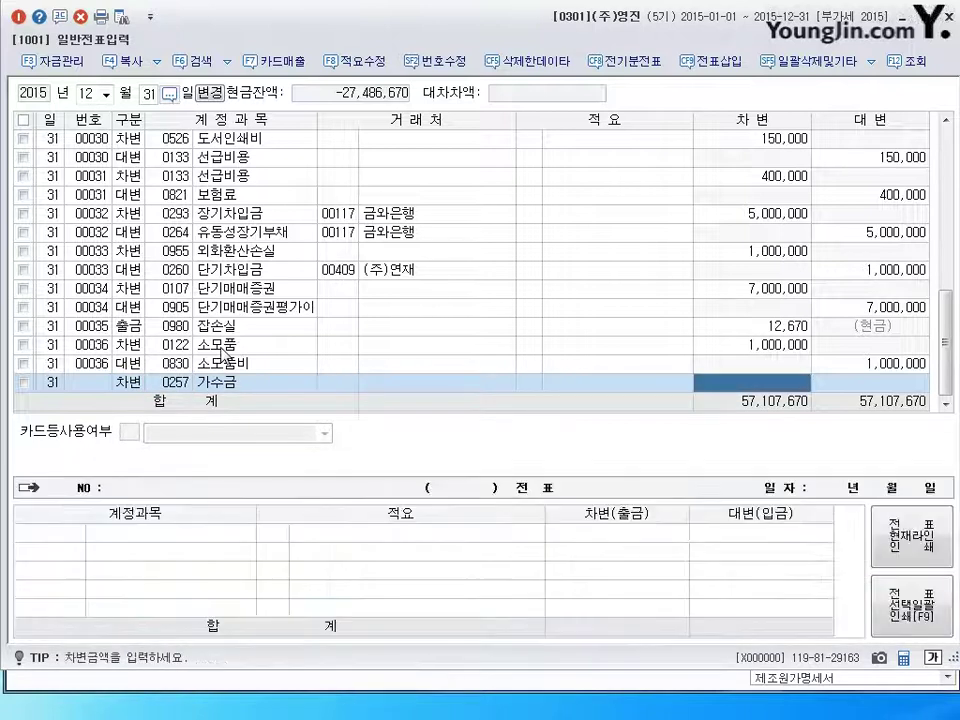
pyautogui.write('3000000')
pyautogui.press('Return')
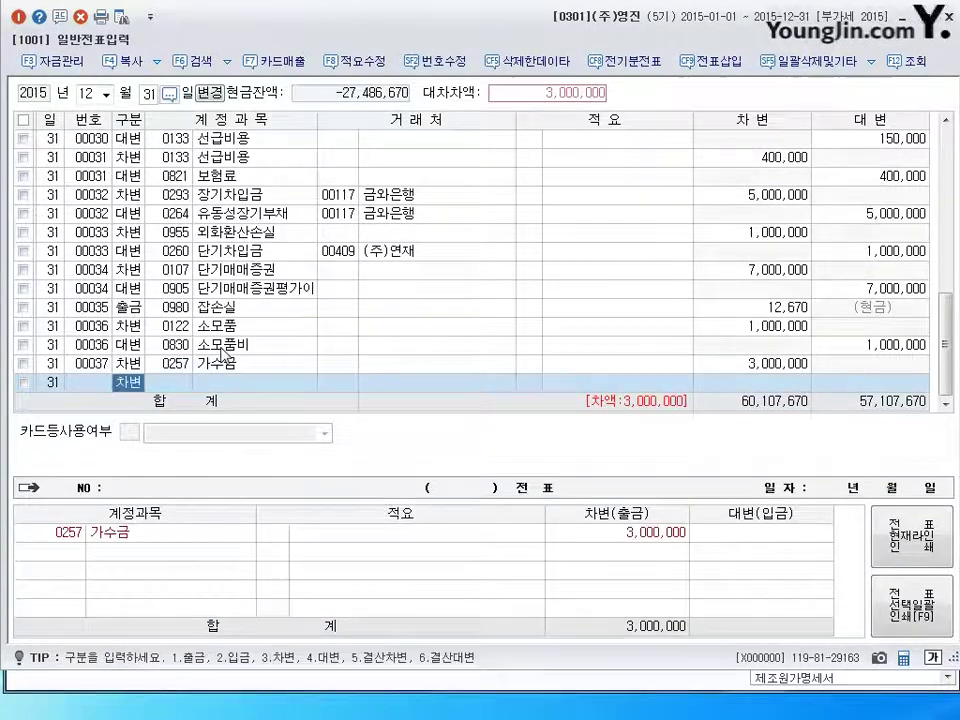
# Enter a credit line for 0259 선수금 of 500,000, finding the customer (주)상도 by searching for 상도.
pyautogui.write('4')
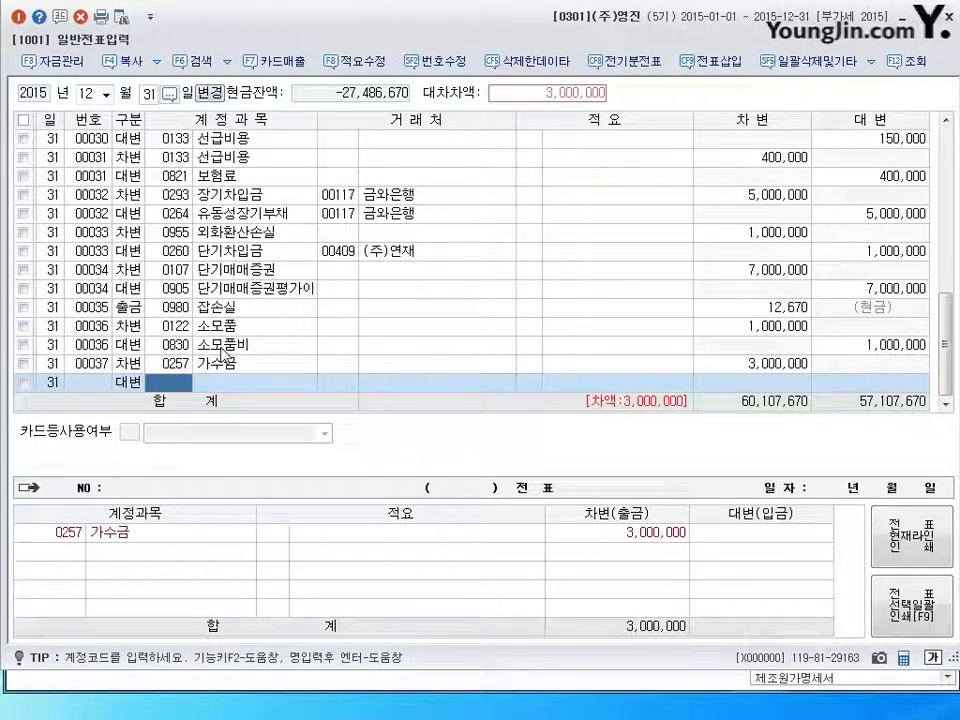
pyautogui.write('259')
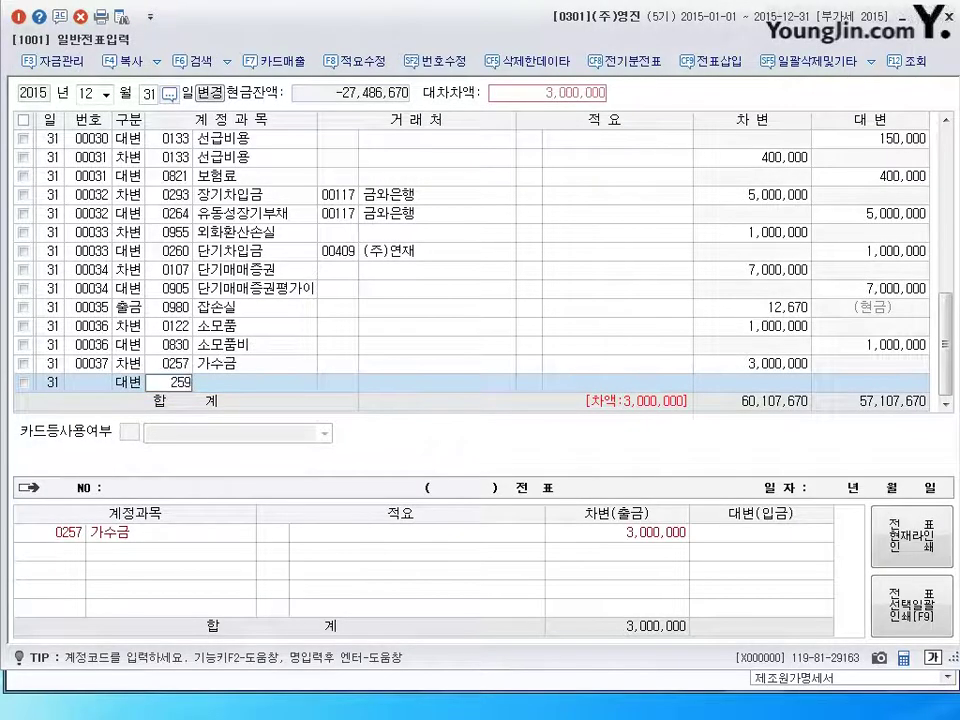
pyautogui.press('Return')
pyautogui.write('상도')
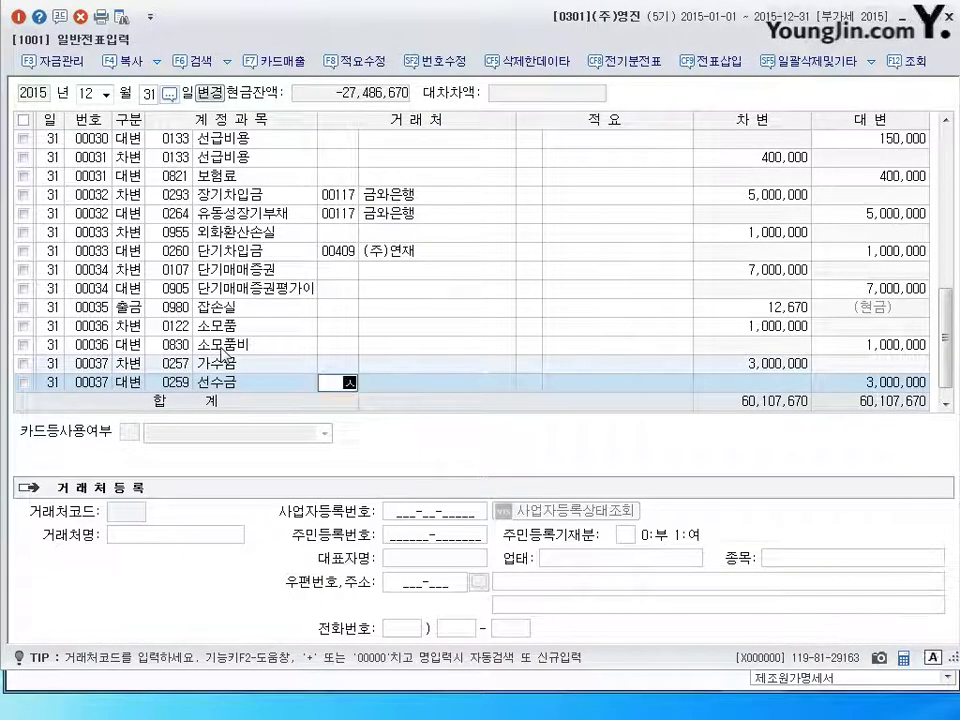
pyautogui.press('Return')
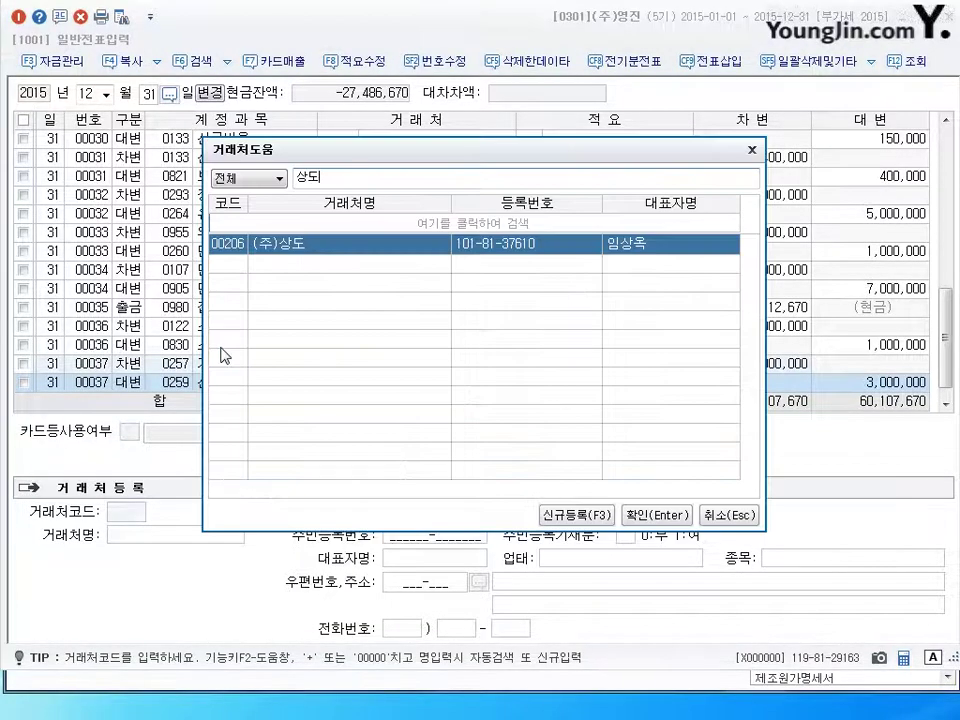
pyautogui.press('Return')
pyautogui.press('Return')
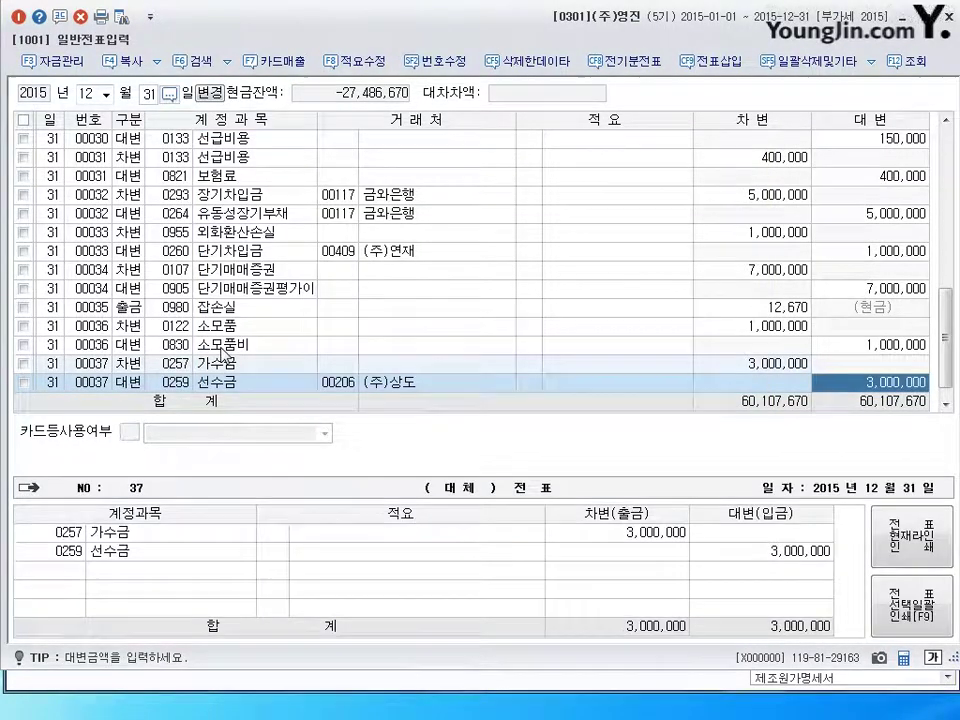
pyautogui.write('500000')
pyautogui.press('Return')
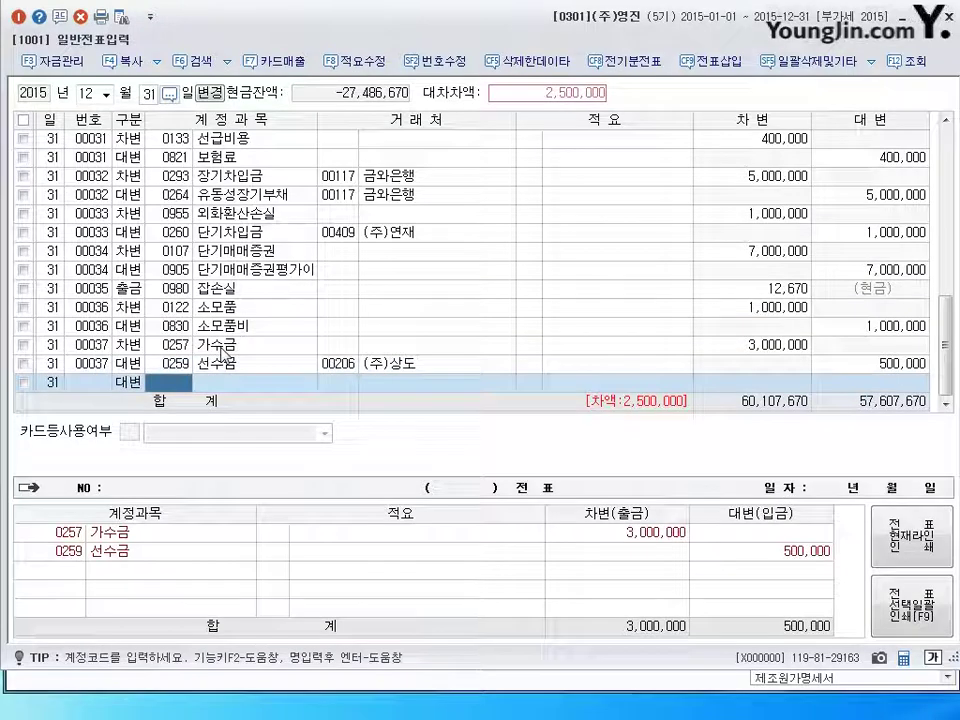
# Balance the 가수금 entry with a credit line for 0108 외상매출금 of 2,500,000 for customer 00206 (주)상도.
pyautogui.write('108')
pyautogui.press('Return')
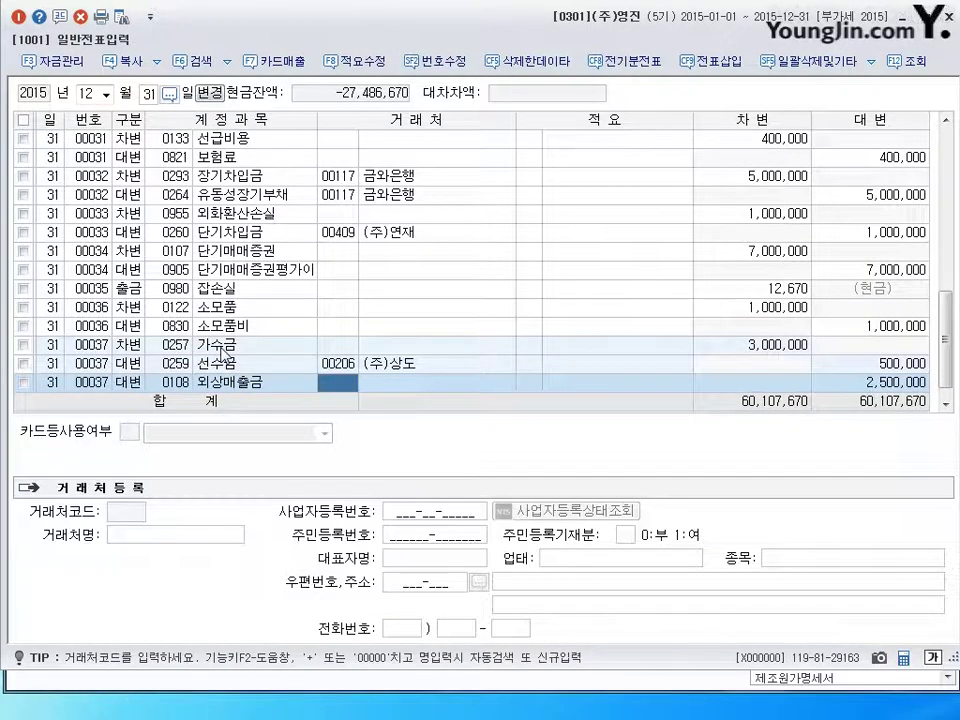
pyautogui.write('00206')
pyautogui.press('Return')
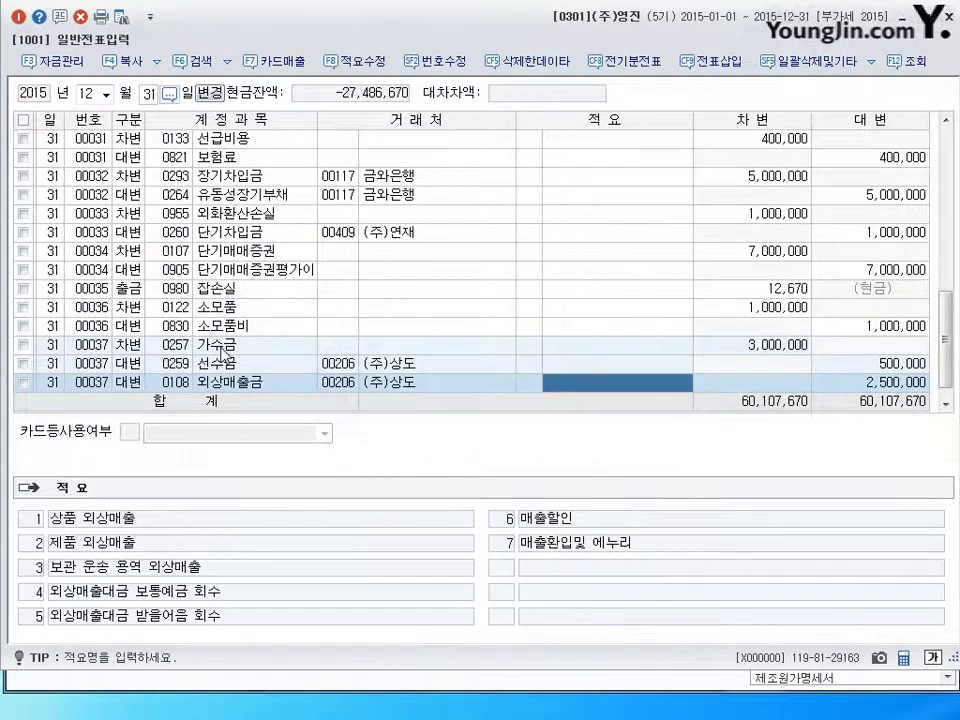
pyautogui.press('Return')
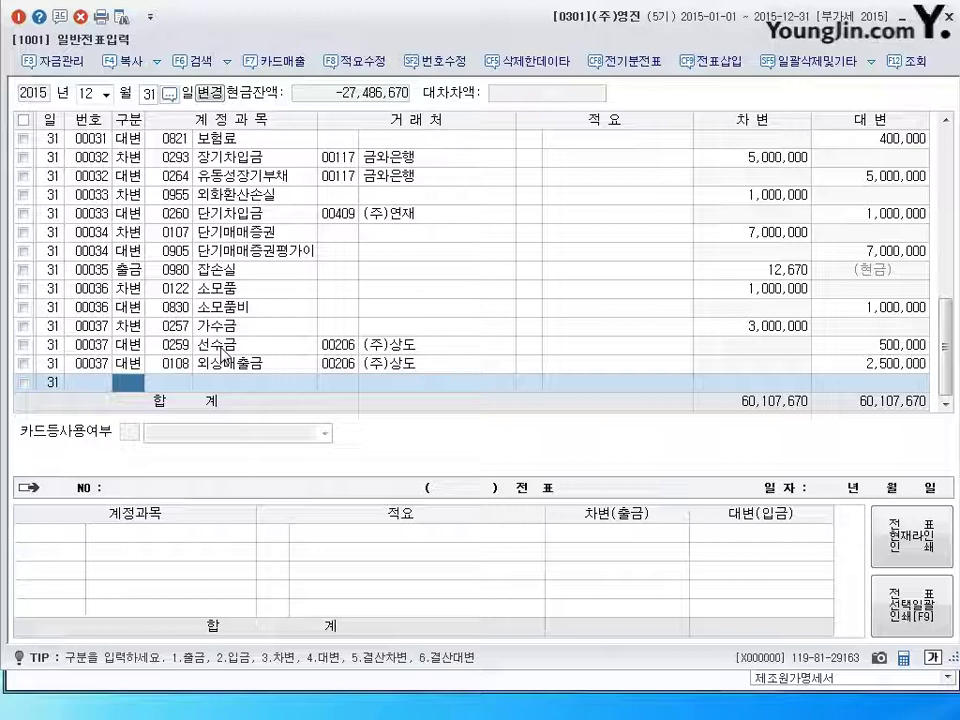
# Leave voucher entry and open 결산자료입력 for January to December 2015 without loading the previously entered data.
pyautogui.click(274, 233)
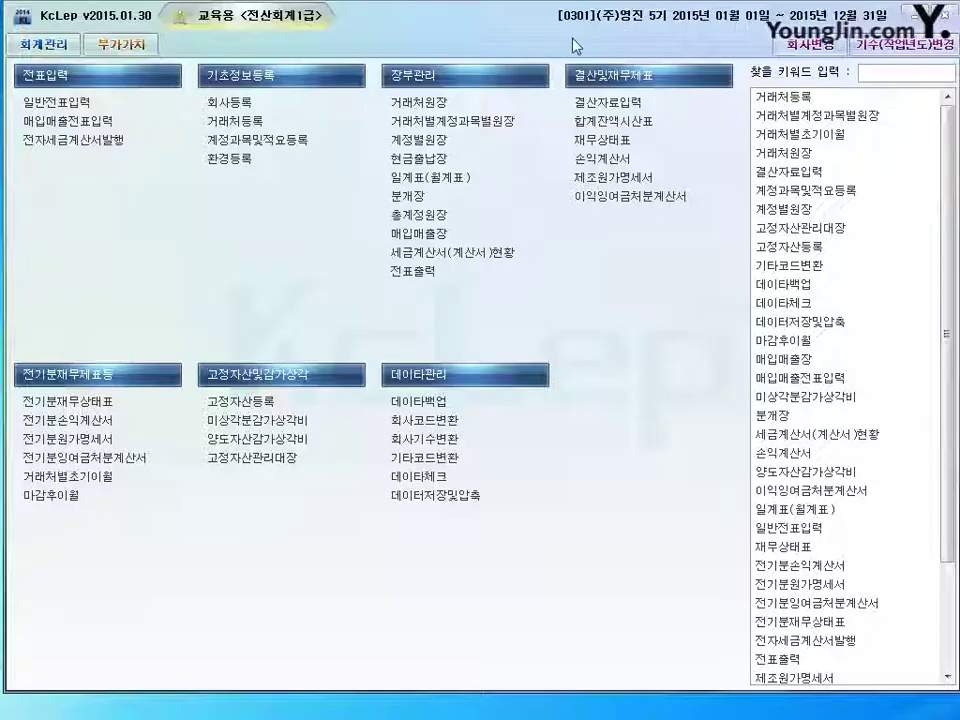
pyautogui.press('Escape')
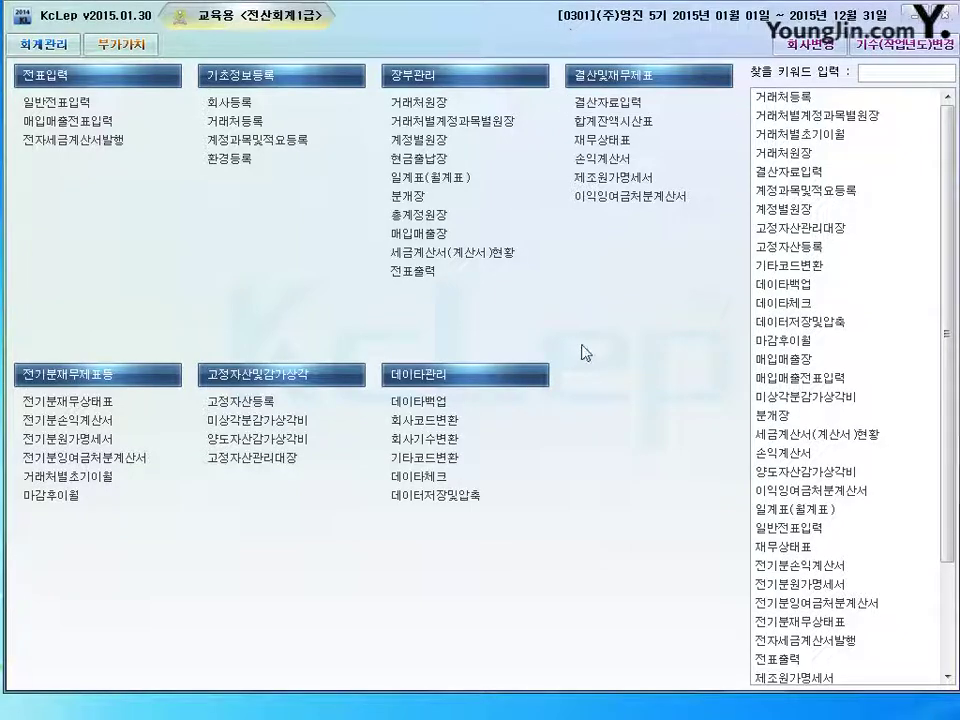
pyautogui.click(608, 101)
pyautogui.write('1')
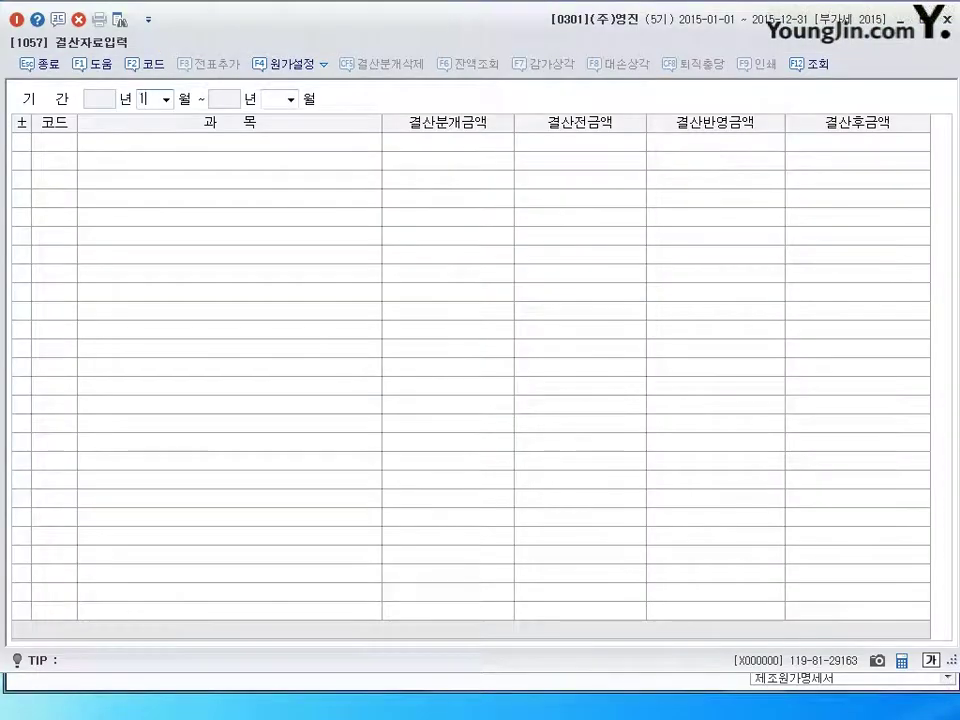
pyautogui.write('13')
pyautogui.press('BackSpace')
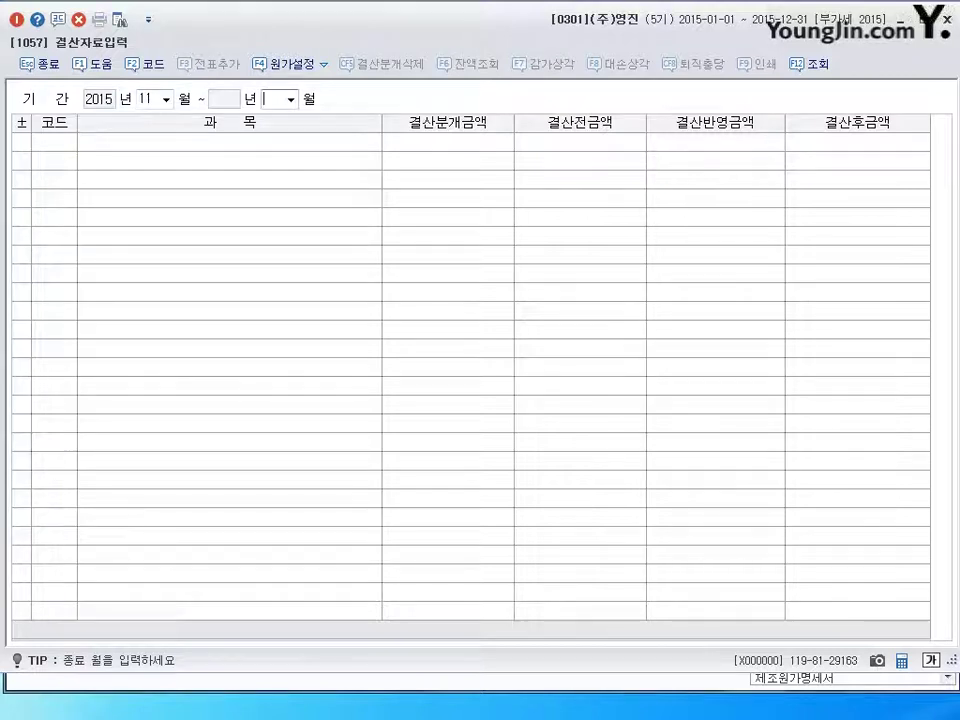
pyautogui.click(165, 99)
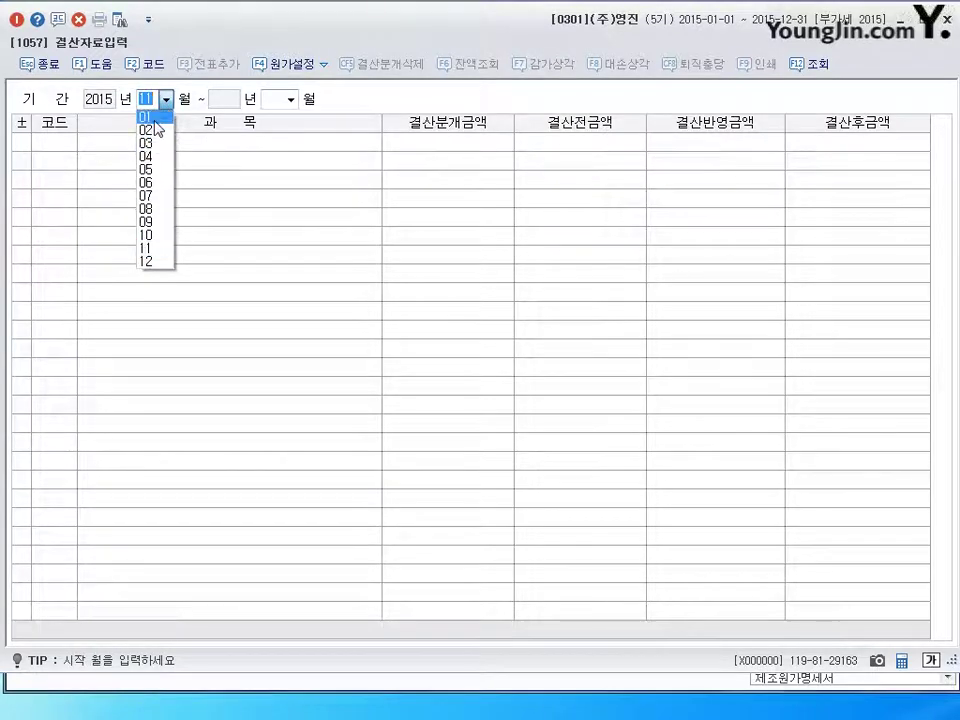
pyautogui.click(118, 75)
pyautogui.write('12')
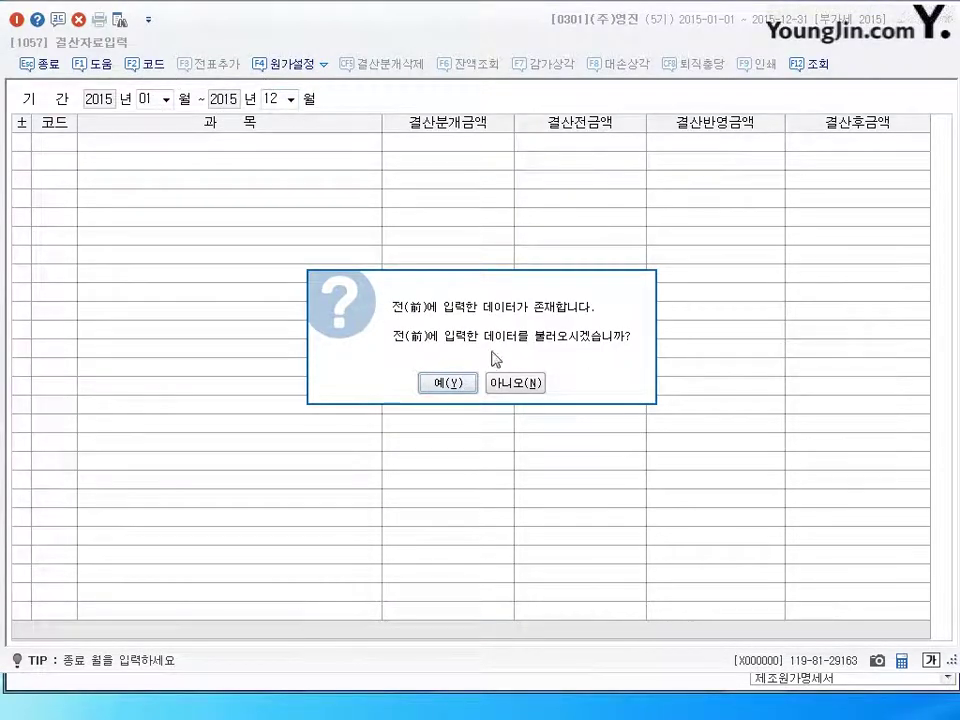
pyautogui.moveTo(441, 303); pyautogui.dragTo(446, 142)
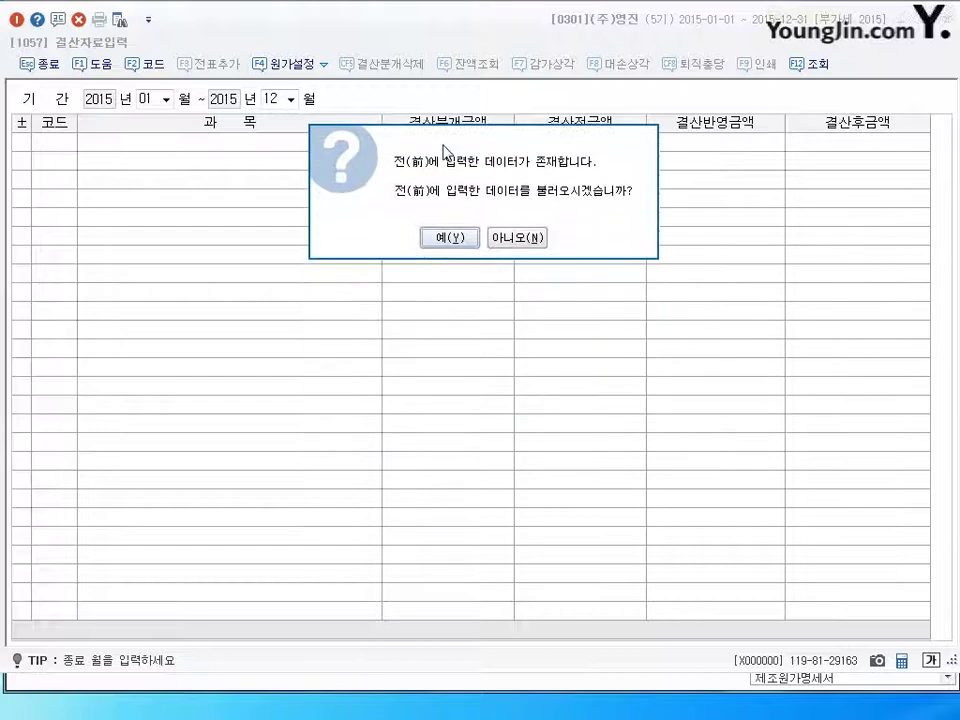
pyautogui.click(510, 242)
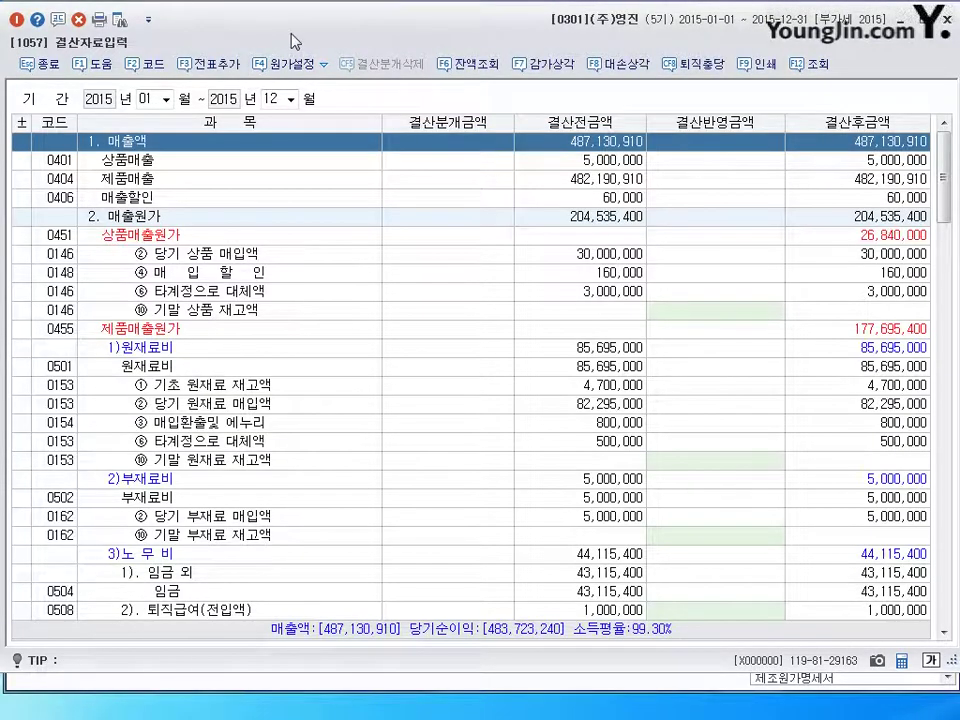
# Set the closing adjustment amount for 기말 원재료 재고액 (0153) to 5,000,000.
pyautogui.click(692, 388)
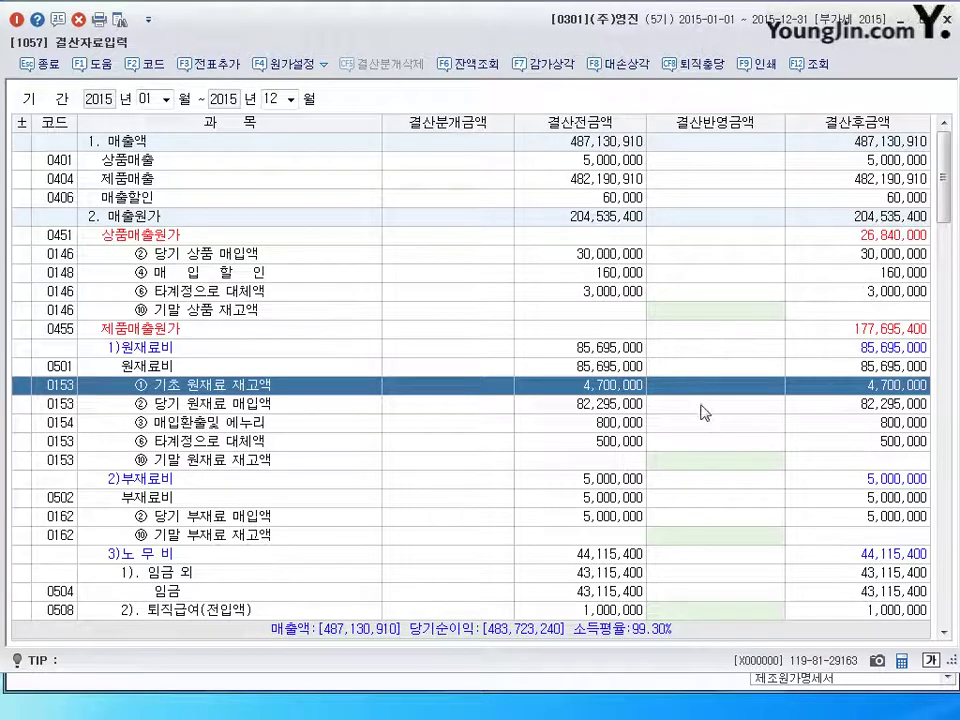
pyautogui.press('Down')
pyautogui.click(675, 463)
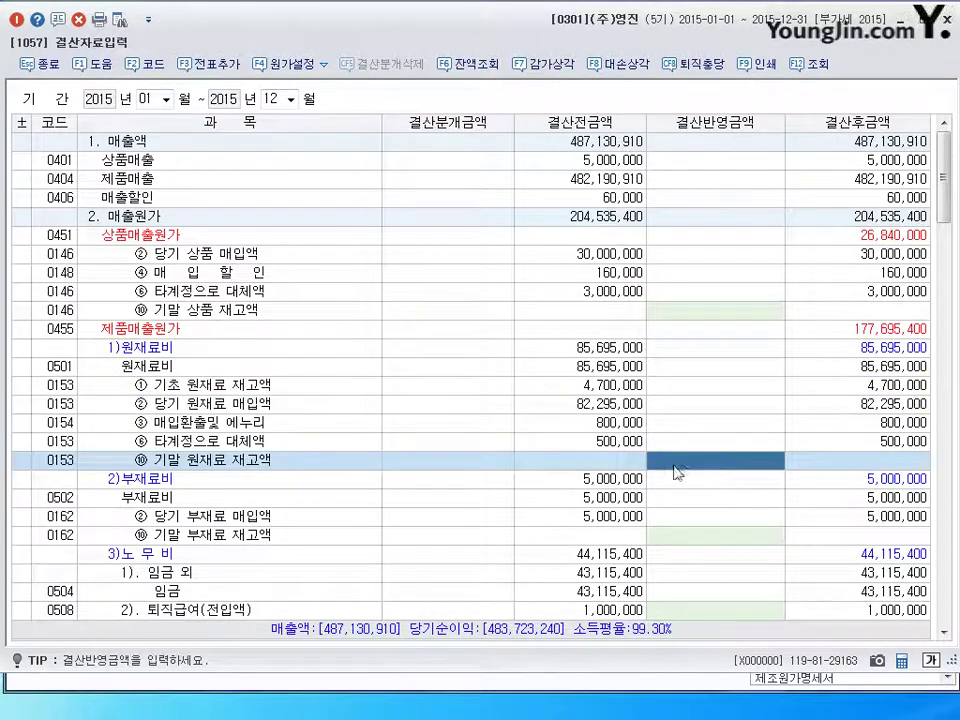
pyautogui.write('5000')
pyautogui.press('Return')
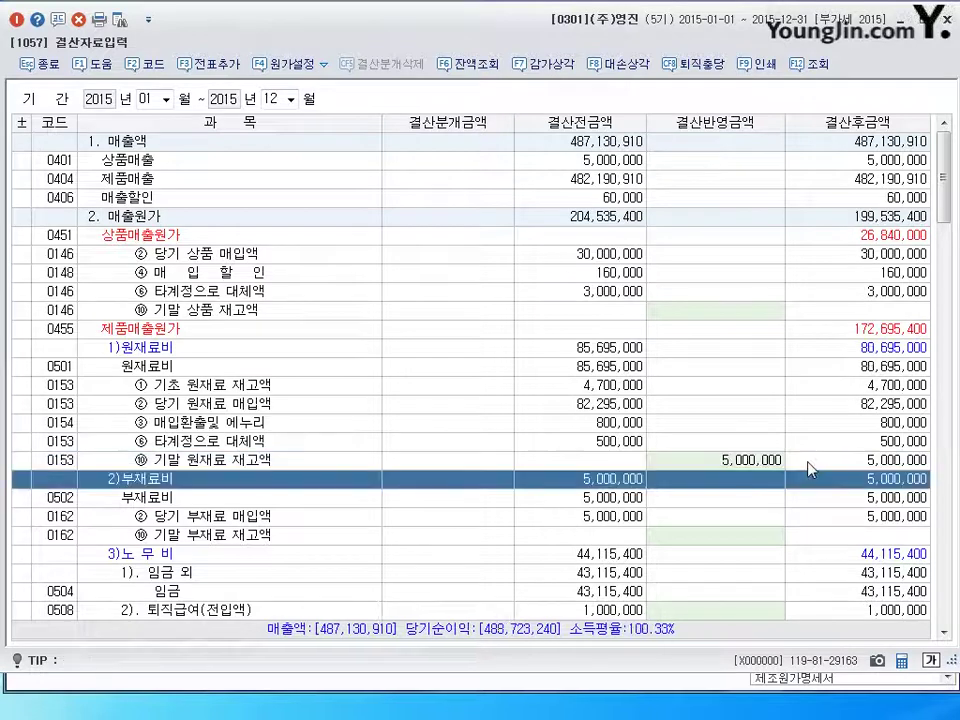
# Set the closing adjustment amount for 기말 재공품 재고액 (0169) to 10,000,000.
pyautogui.scroll(-6, 728, 482)
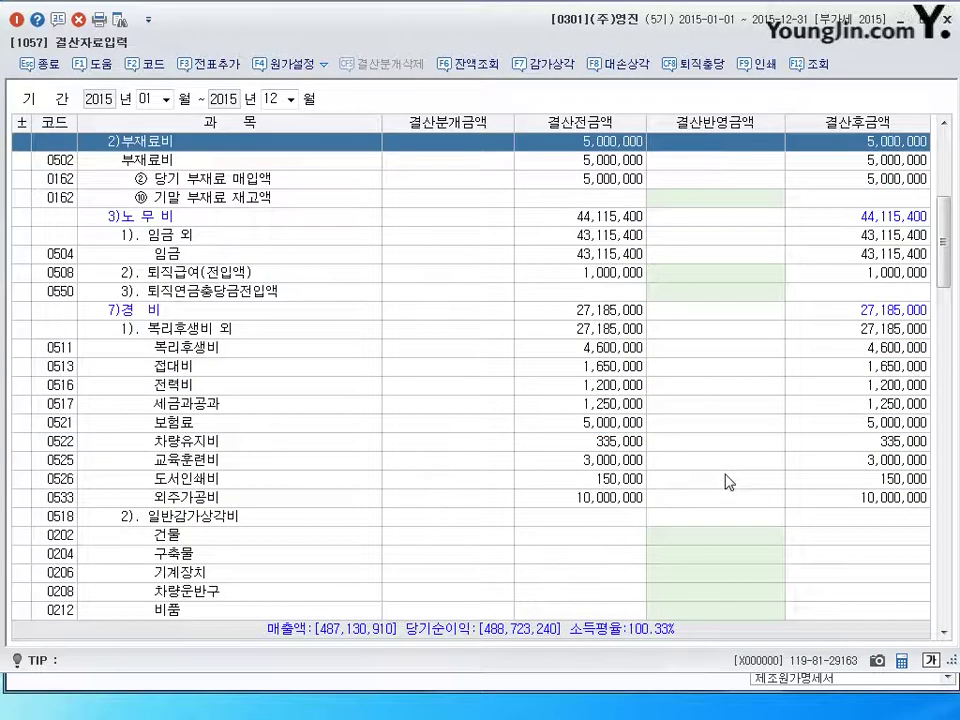
pyautogui.scroll(-5, 729, 482)
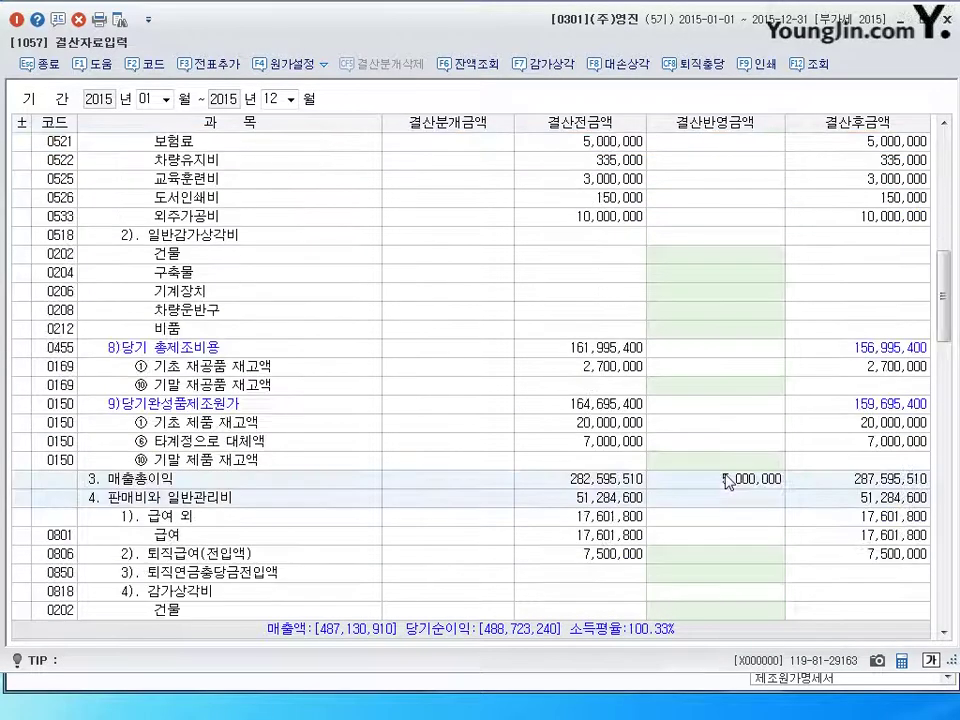
pyautogui.click(714, 390)
pyautogui.write('10000000')
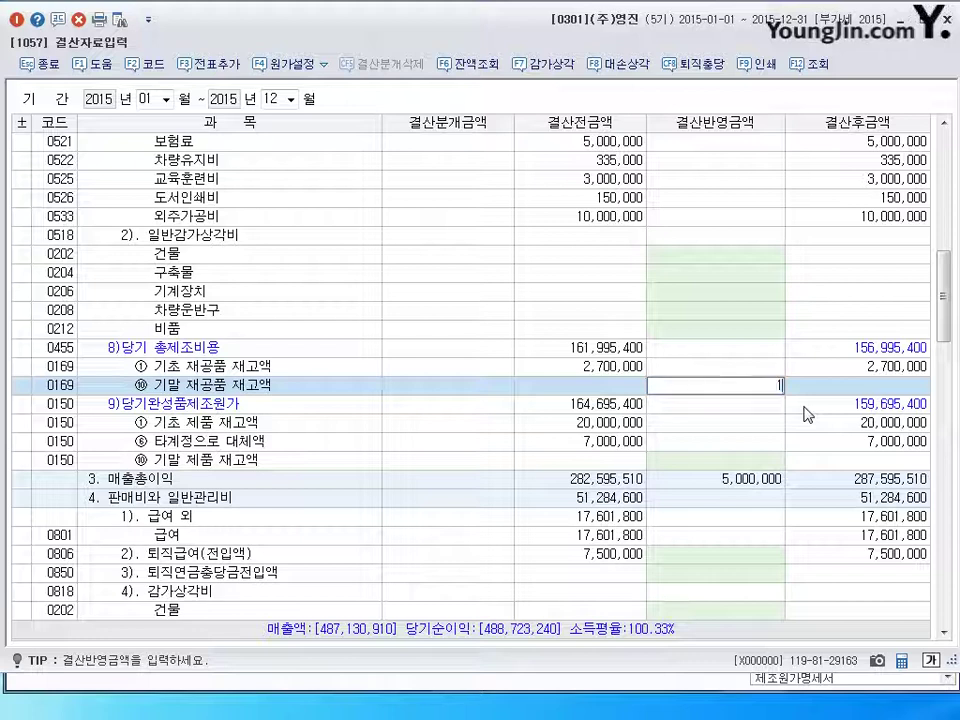
pyautogui.press('Return')
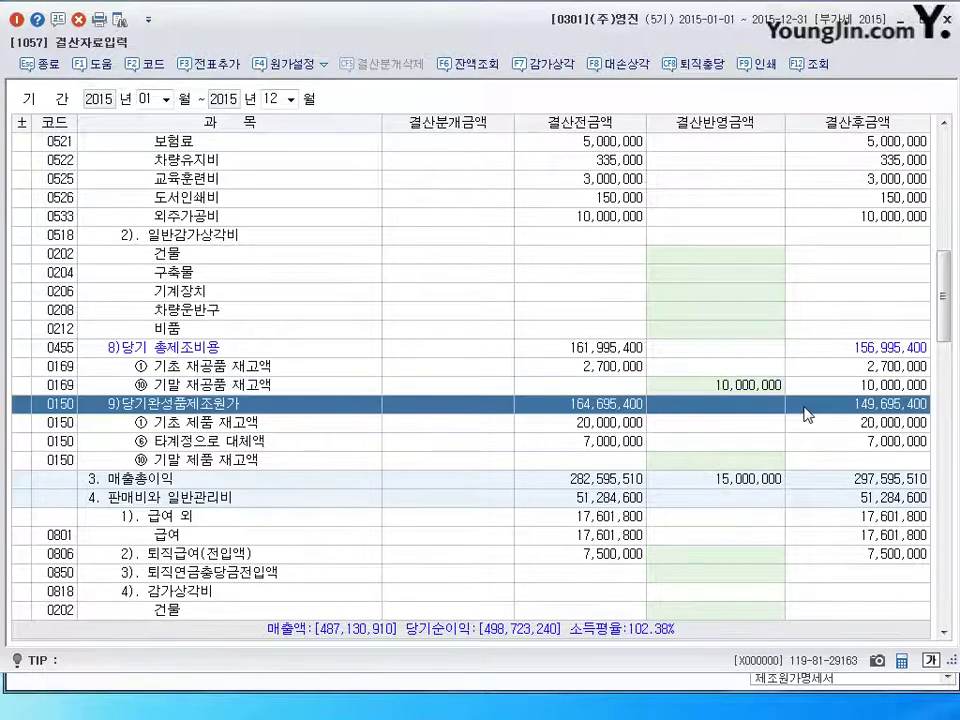
# Set the closing adjustment amount for 기말 제품 재고액 (0150) to 20,000,000.
pyautogui.click(707, 463)
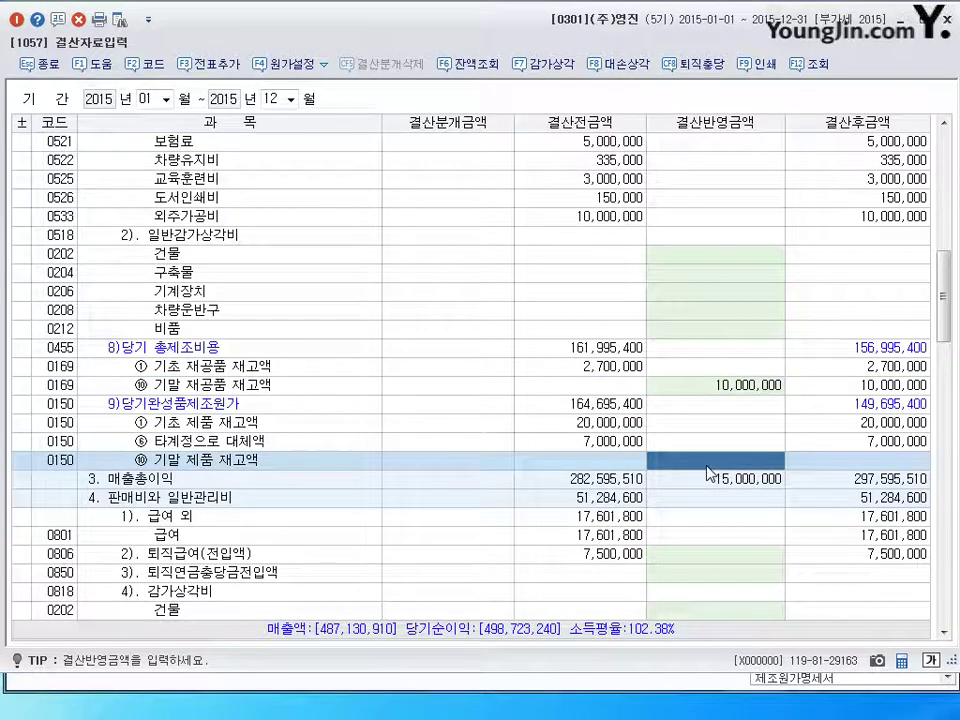
pyautogui.write('20000000')
pyautogui.press('Return')
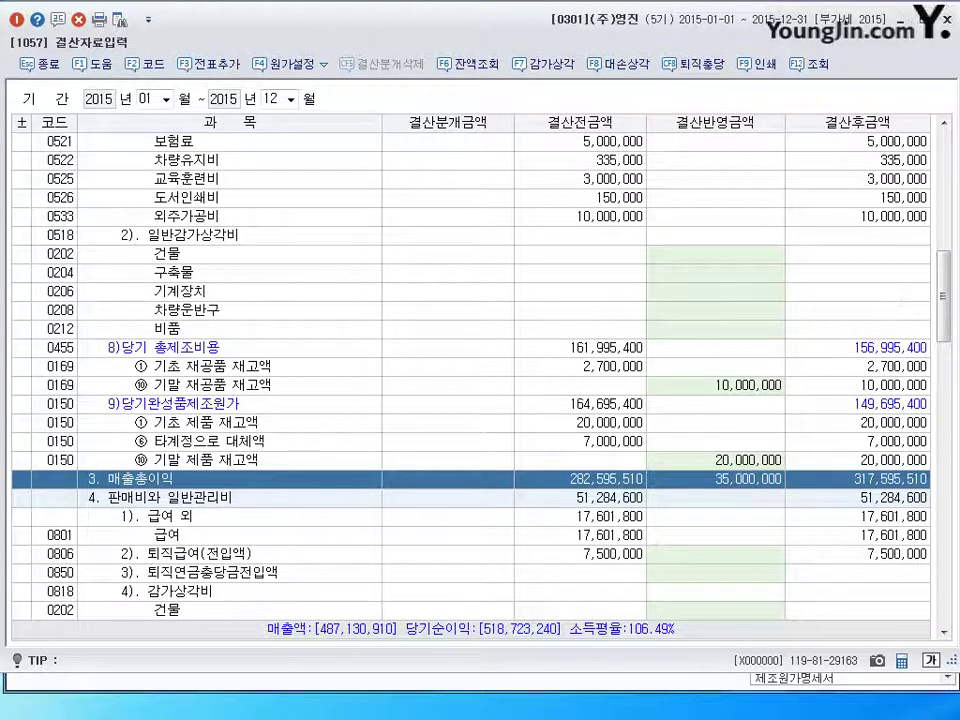
pyautogui.moveTo(948, 320); pyautogui.dragTo(943, 170)
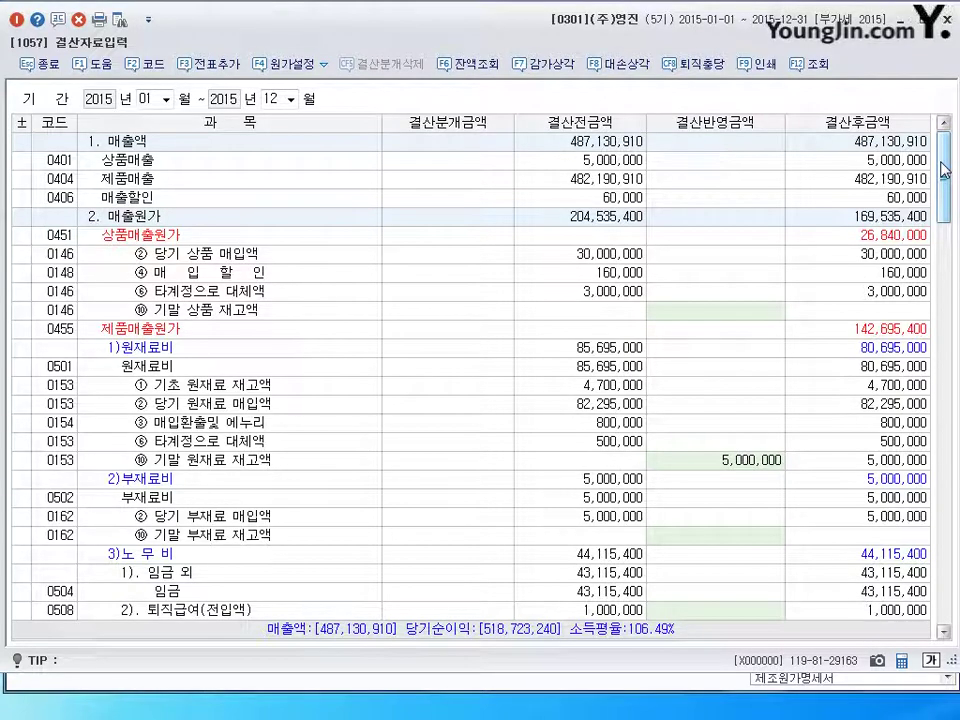
pyautogui.moveTo(944, 170); pyautogui.dragTo(949, 251)
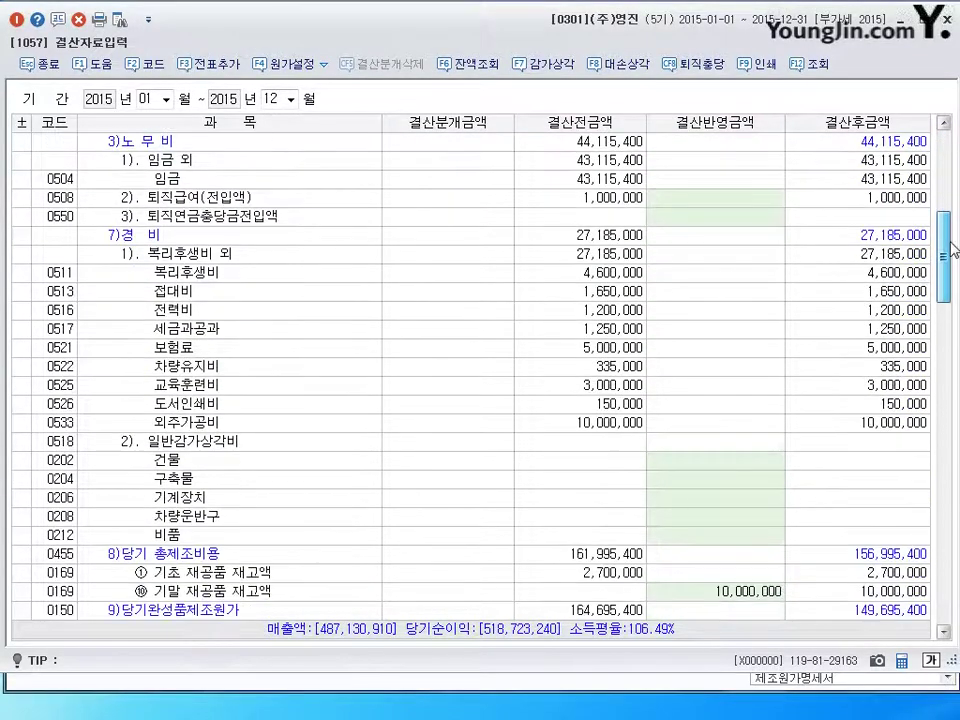
# Set the closing adjustment amount for 기계장치 (0206) under manufacturing 일반감가상각비 (0518) to 2,330,000.
pyautogui.click(236, 446)
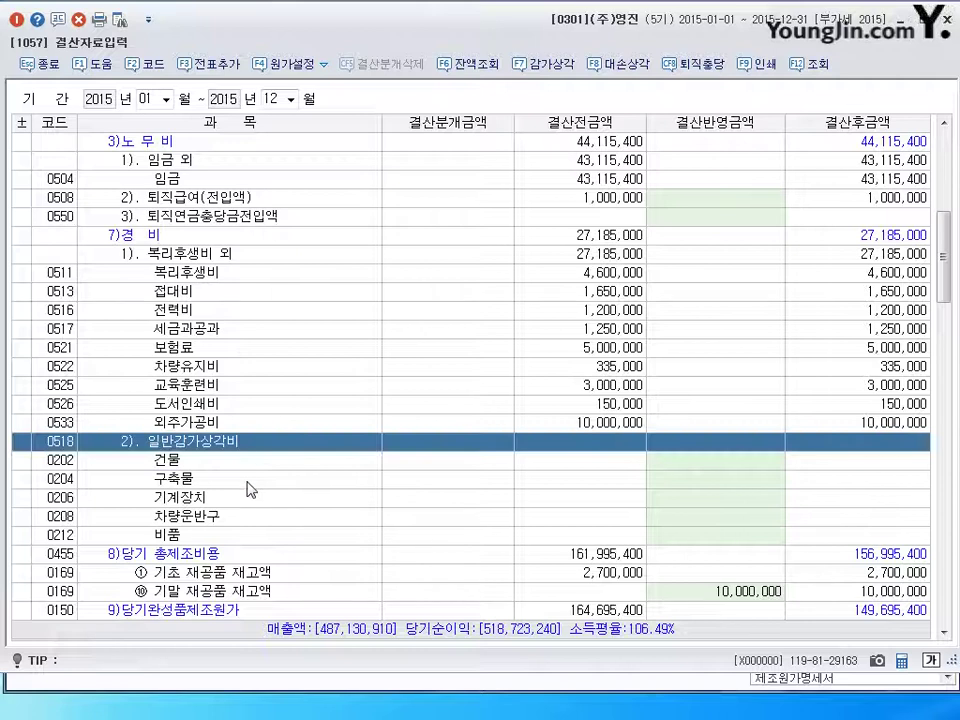
pyautogui.click(669, 503)
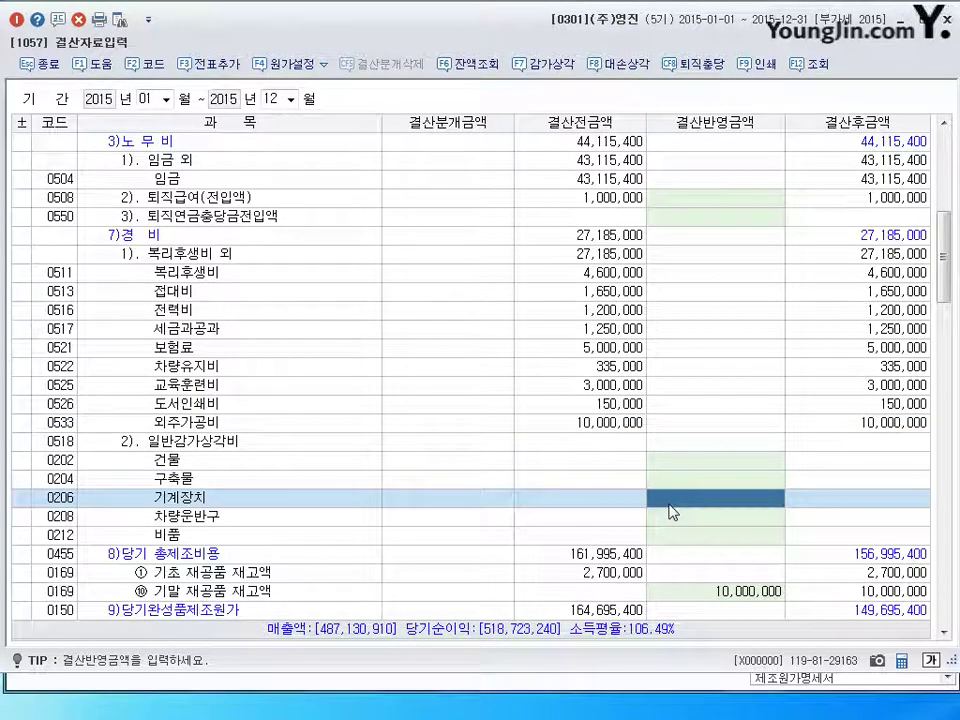
pyautogui.write('2330000')
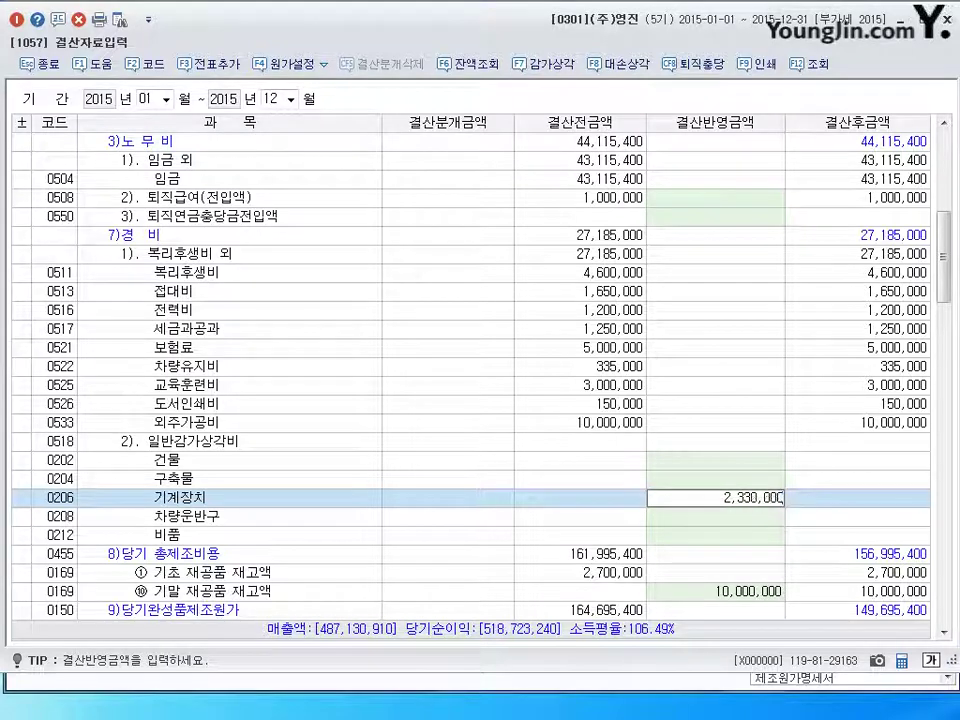
pyautogui.press('Return')
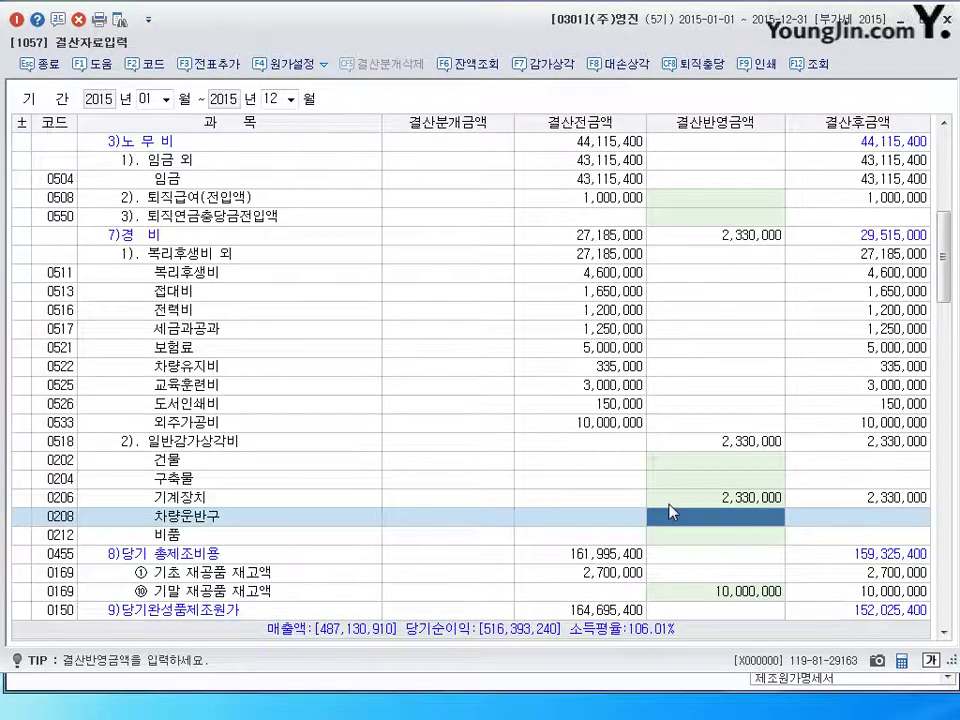
# Set the closing adjustment amount for 비품 (0212) under 감가상각비 (0818) in 판매비와 일반관리비 to 3,670,000.
pyautogui.scroll(-10, 701, 553)
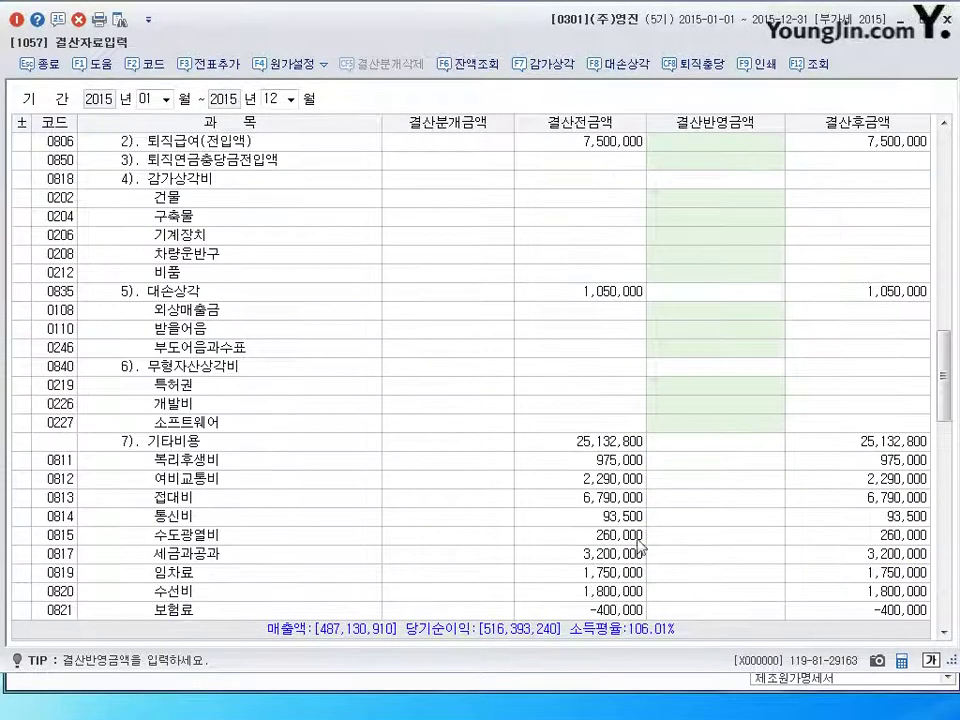
pyautogui.scroll(4, 289, 457)
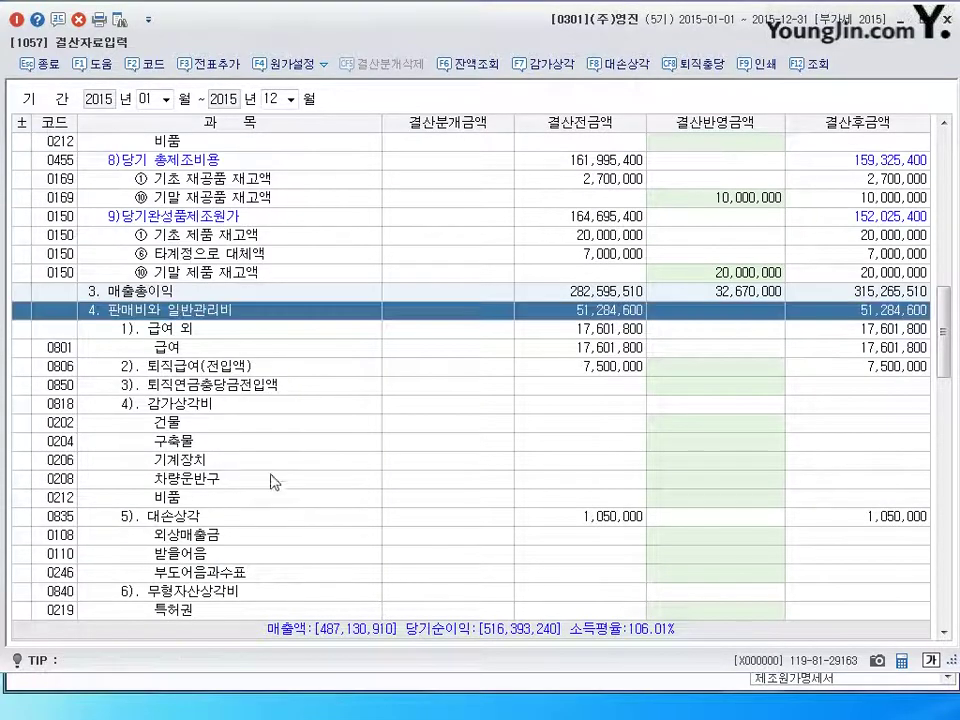
pyautogui.click(222, 405)
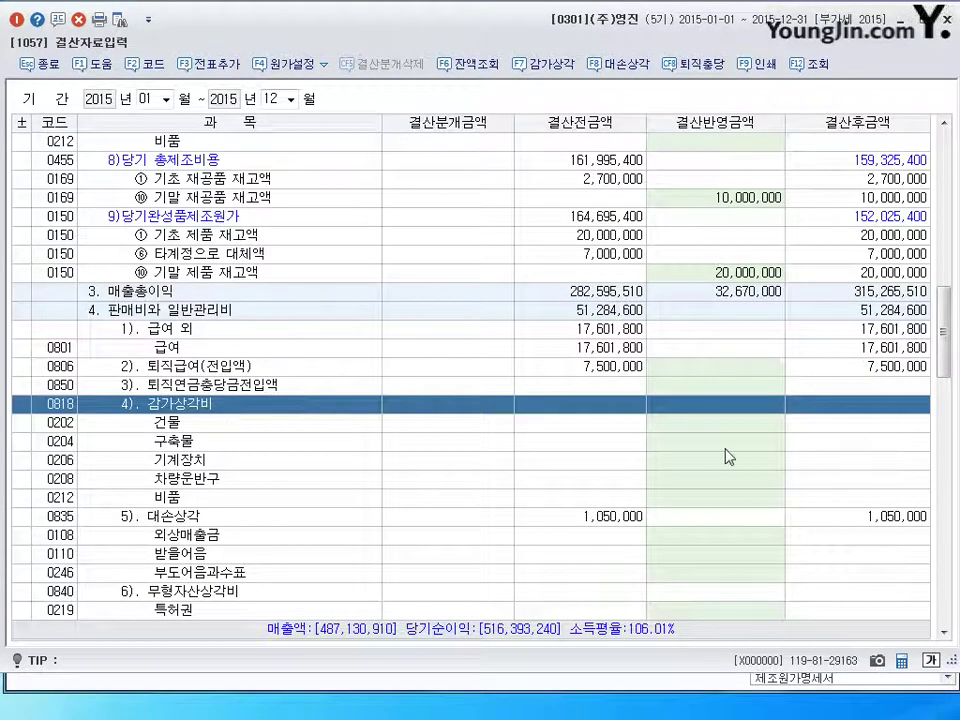
pyautogui.click(722, 497)
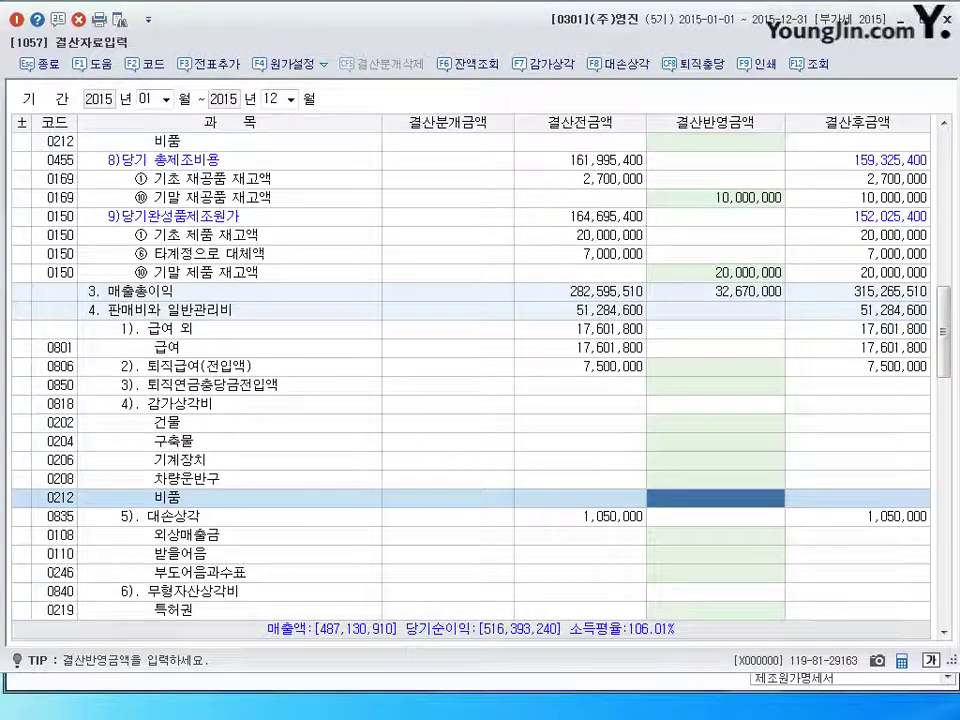
pyautogui.write('3670000')
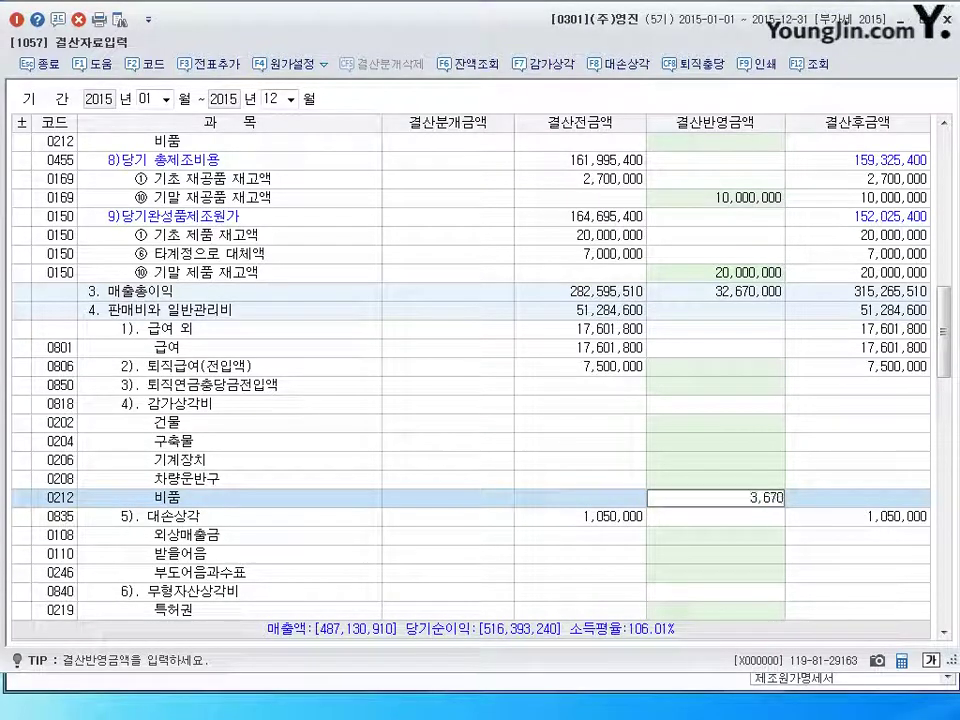
pyautogui.press('Return')
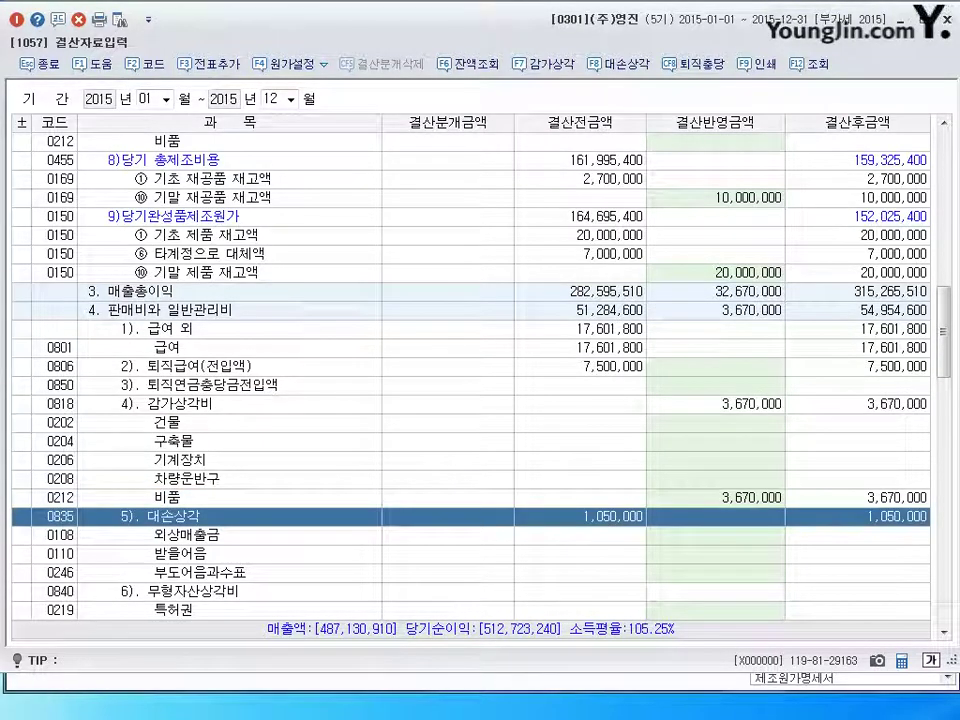